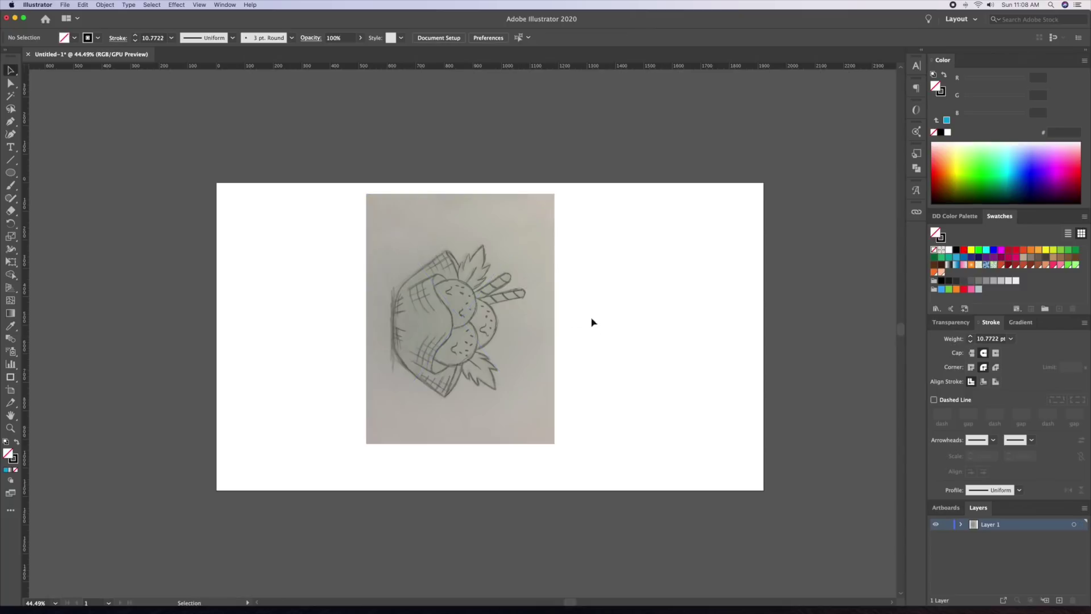
Rotate the sketch image 90° counterclockwise so the ice cream bowl stands upright
{"action": "left_click_drag", "start_coordinate": [559, 191], "coordinate": [359, 215]}
{"action": "key", "text": "z"}
{"action": "left_click", "coordinate": [484, 257]}
{"action": "mouse_move", "coordinate": [484, 257]}
{"action": "left_mouse_down"}
{"action": "mouse_move", "coordinate": [509, 267]}
{"action": "mouse_move", "coordinate": [482, 241]}
{"action": "left_mouse_up"}
Center the sketch on the artboard both ways and enlarge it to about 1218 × 916 px
{"action": "key", "text": "v"}
{"action": "left_click", "coordinate": [628, 233]}
{"action": "left_click", "coordinate": [543, 247]}
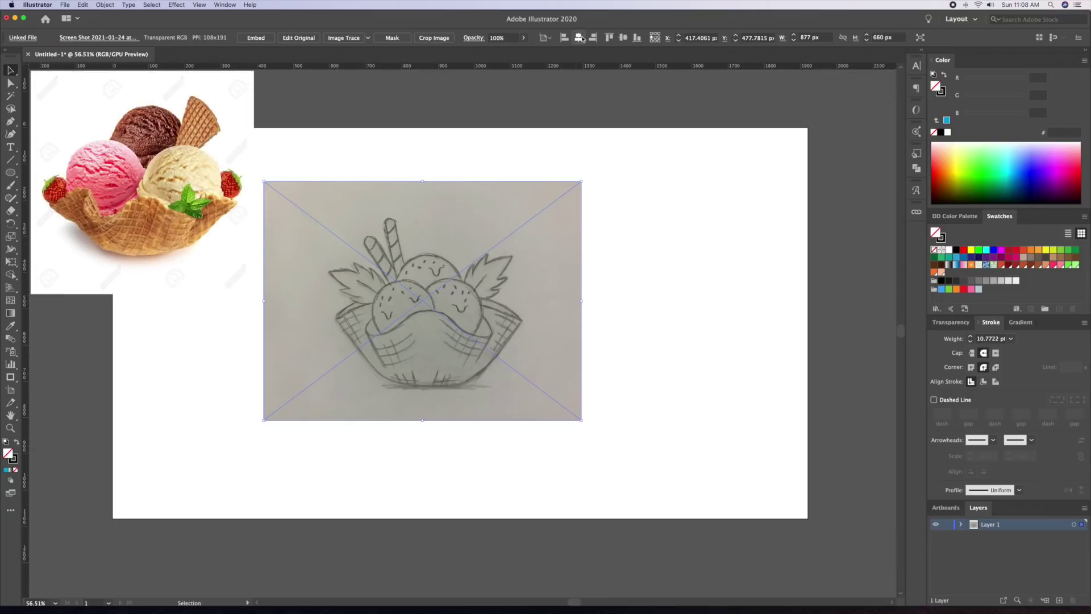
{"action": "left_click", "coordinate": [579, 37]}
{"action": "left_click", "coordinate": [624, 37]}
{"action": "left_click_drag", "start_coordinate": [619, 204], "coordinate": [683, 159]}
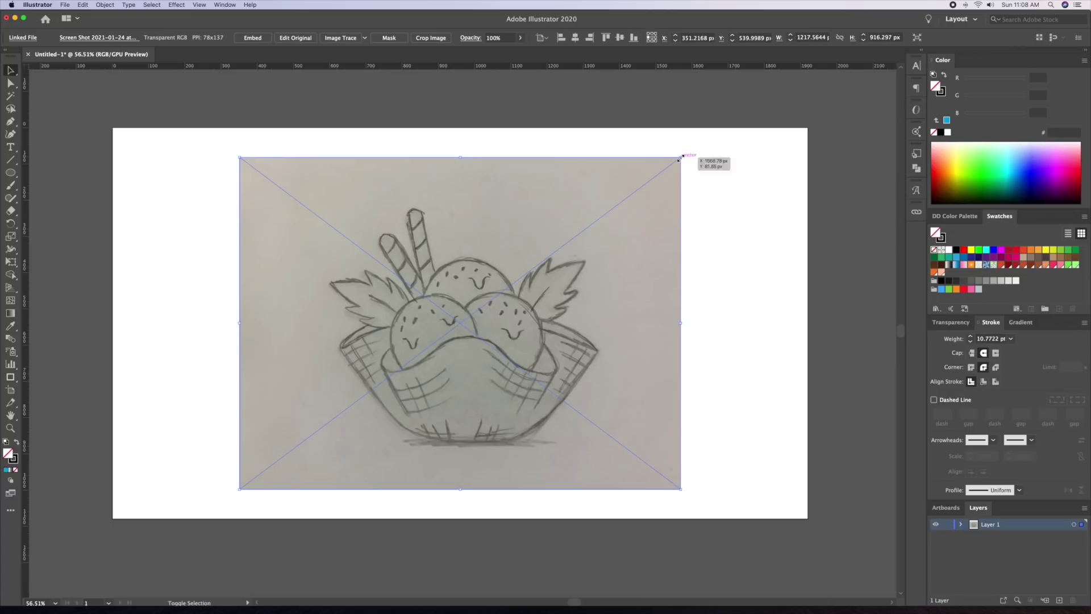
{"action": "left_click", "coordinate": [723, 170]}
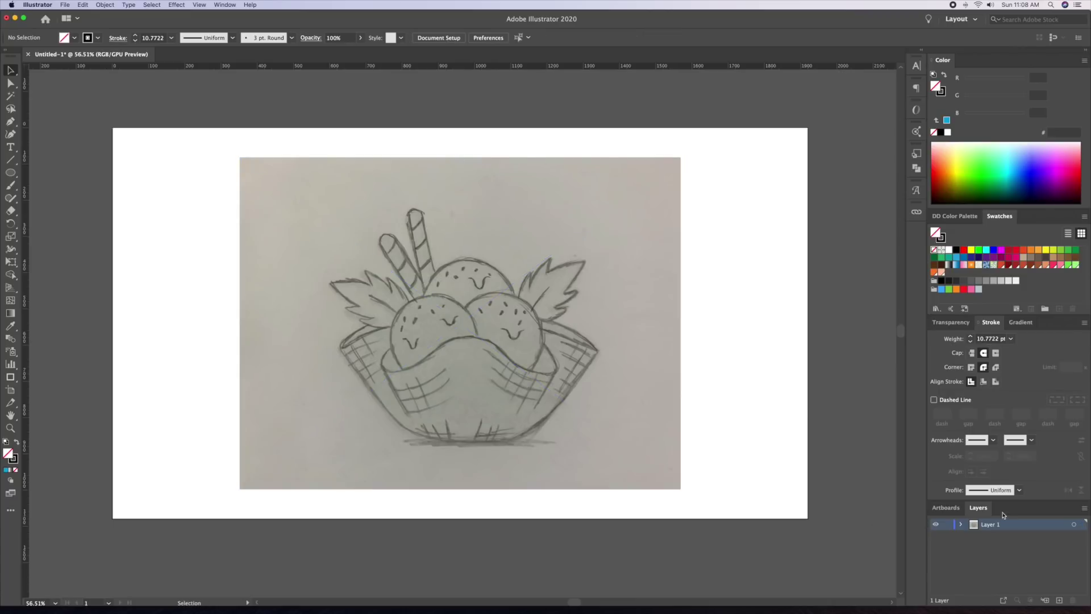
Name the sketch's layer Template and make it a template layer with images dimmed to 50%
{"action": "double_click", "coordinate": [975, 525]}
{"action": "type", "text": "Template"}
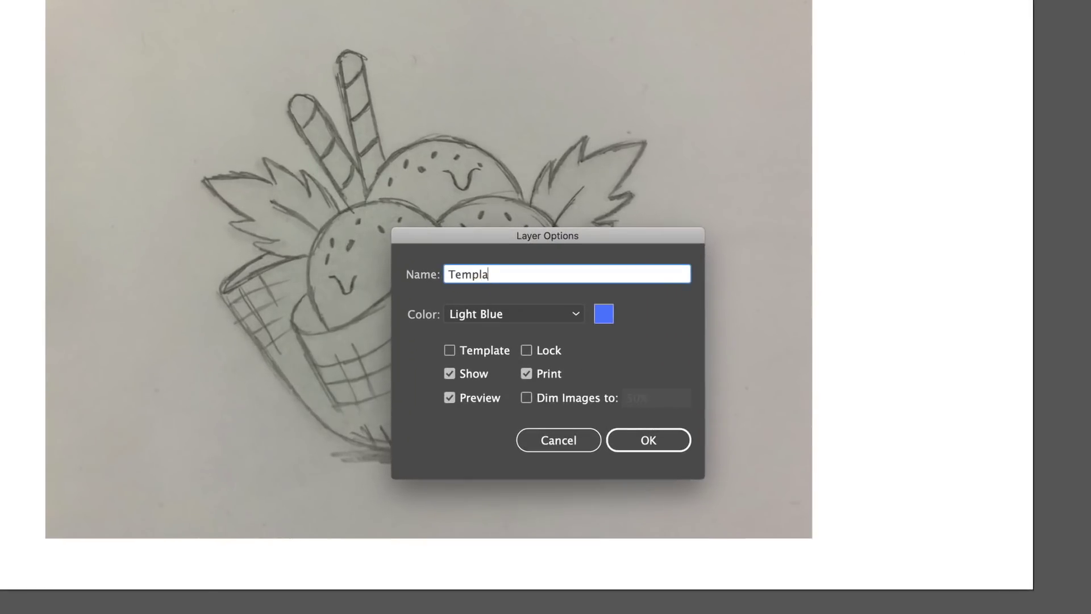
{"action": "left_click", "coordinate": [449, 350]}
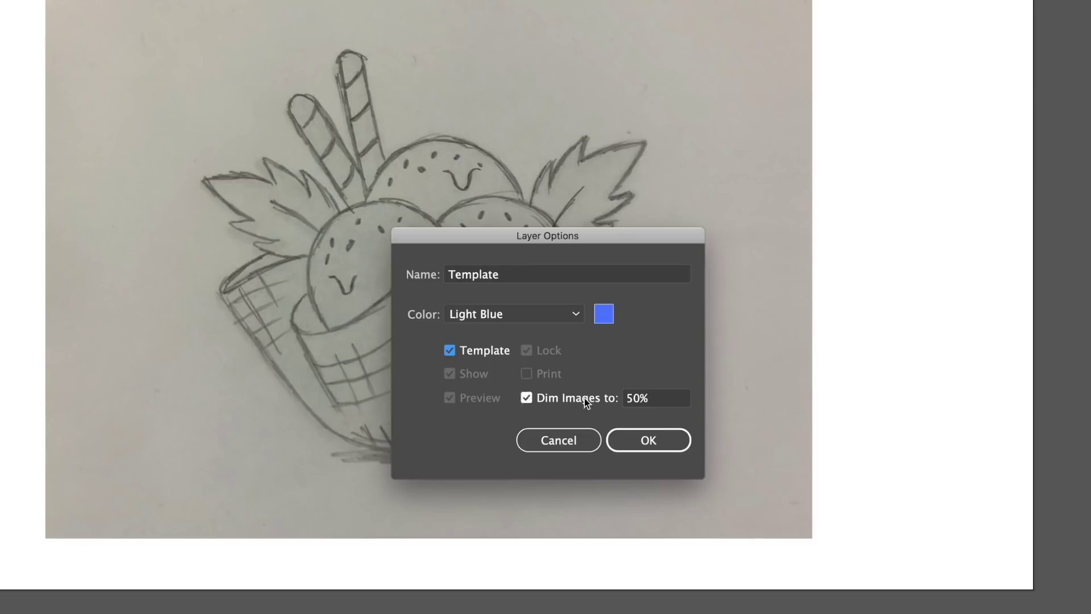
{"action": "left_click", "coordinate": [647, 439]}
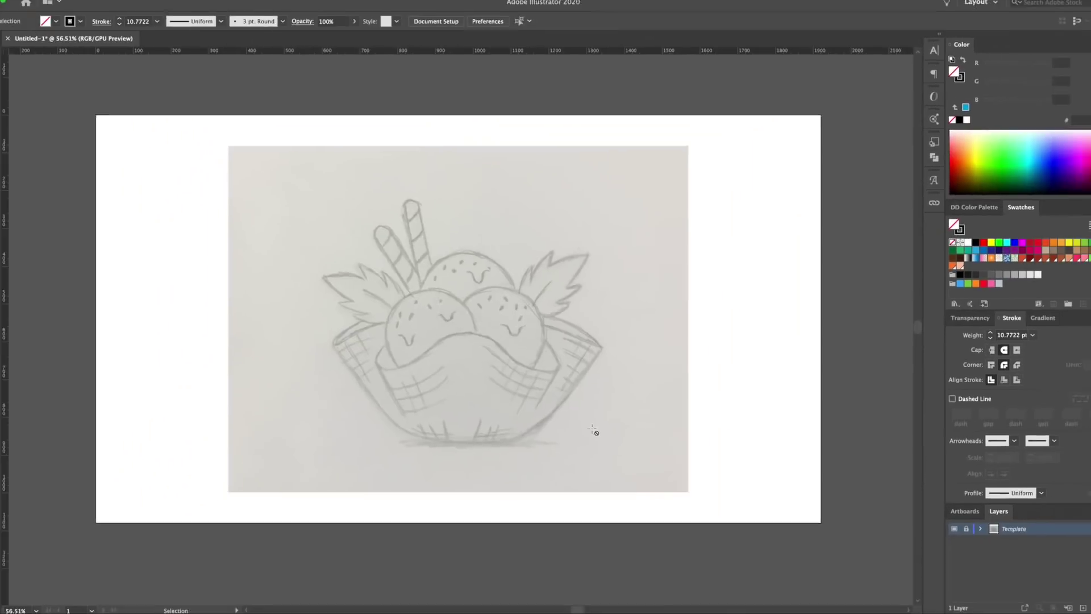
Create a layer named Outline above the template and set up a black 10 pt stroke with no fill
{"action": "left_click", "coordinate": [1058, 601]}
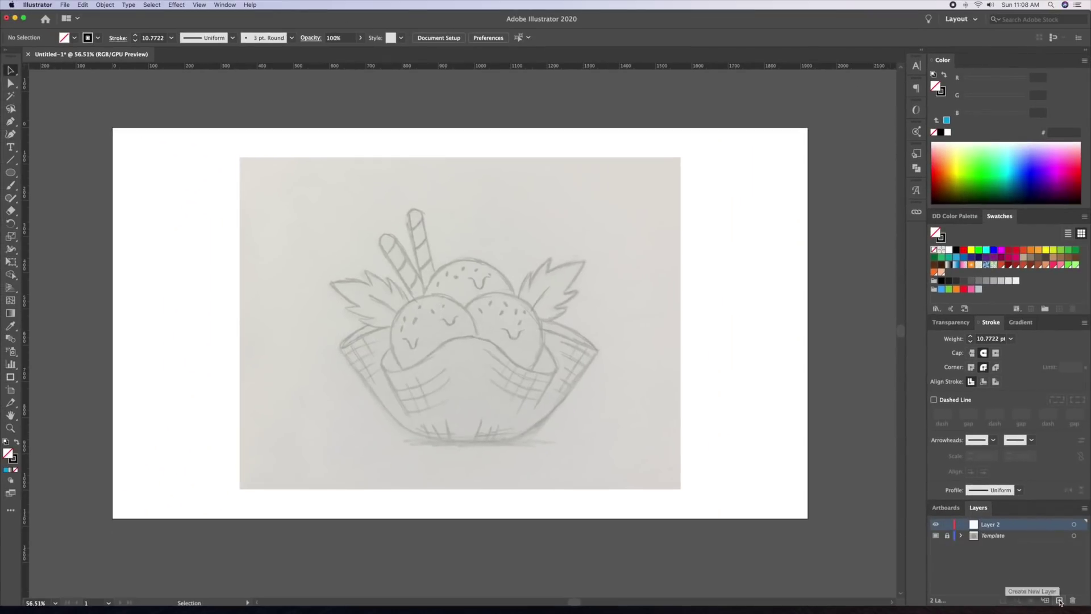
{"action": "double_click", "coordinate": [973, 527]}
{"action": "key", "text": "Return"}
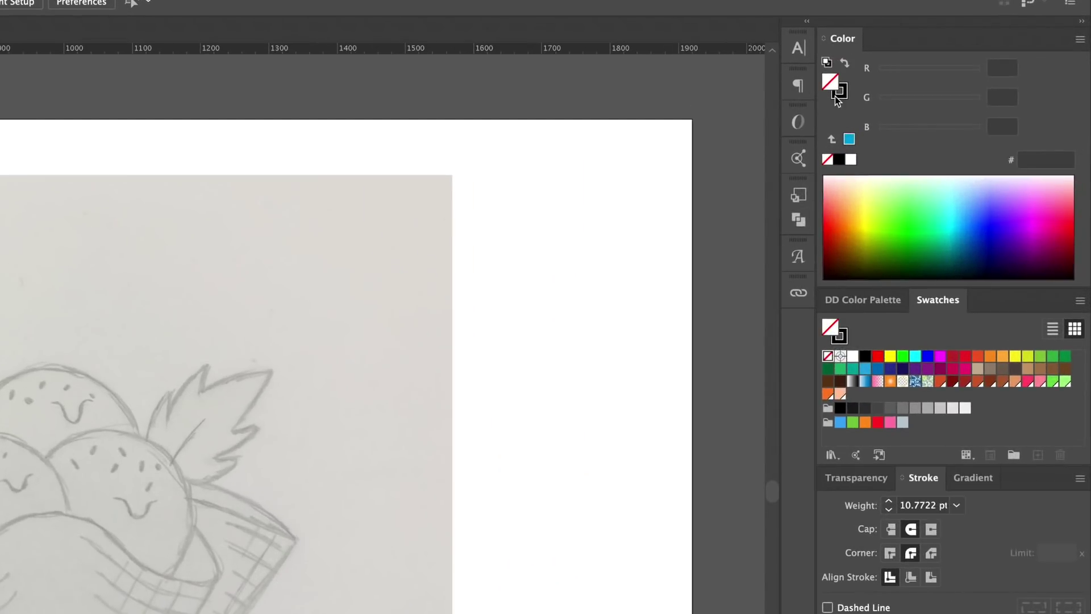
{"action": "left_click", "coordinate": [839, 92]}
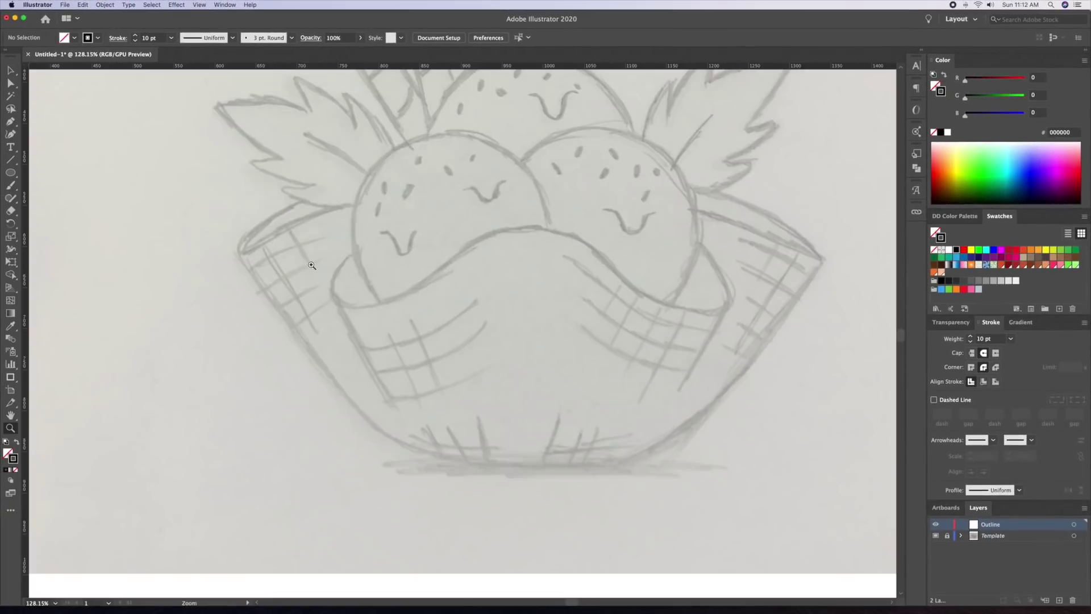
With the Pen tool, trace the bowl's left back rim, its slanted outer side and the flat base up to the bowl's center
{"action": "left_click_drag", "start_coordinate": [357, 209], "coordinate": [430, 322]}
{"action": "scroll", "coordinate": [426, 252], "scroll_direction": "down", "scroll_amount": 5}
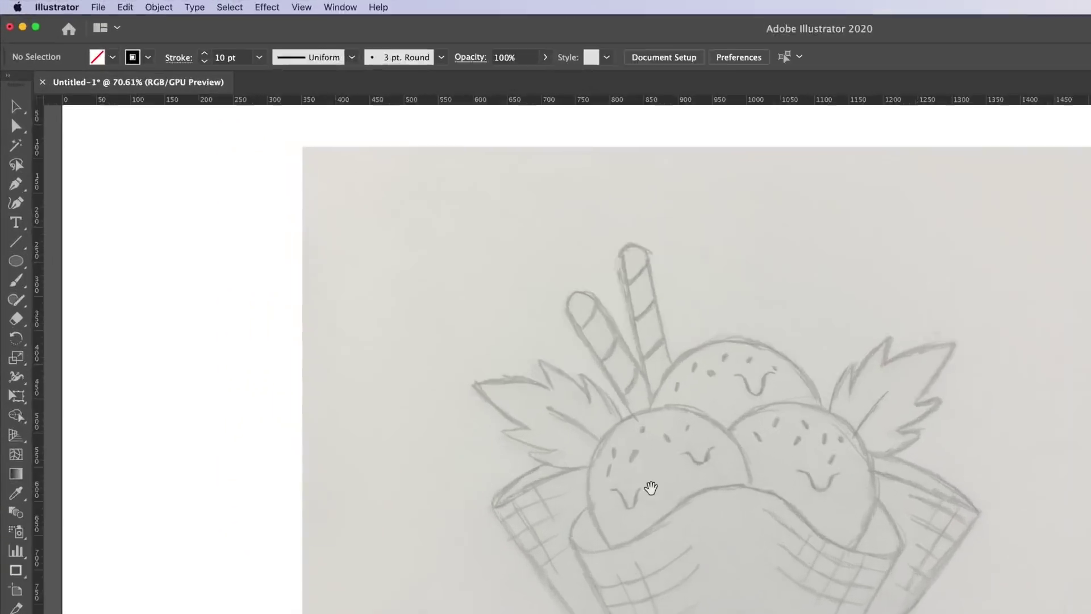
{"action": "key", "text": "v"}
{"action": "left_click", "coordinate": [22, 293]}
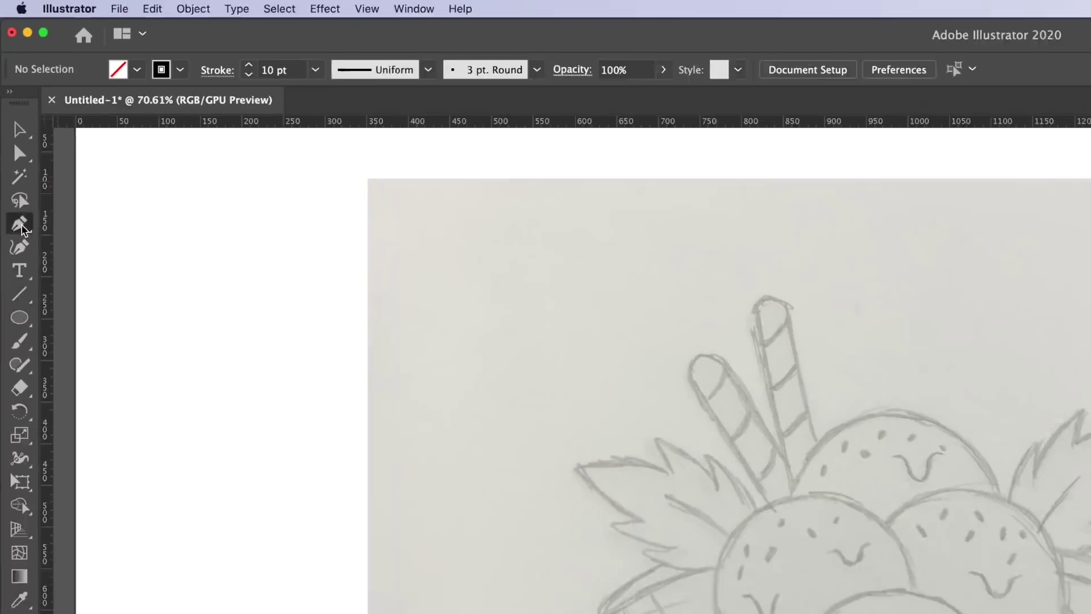
{"action": "left_click_drag", "start_coordinate": [383, 324], "coordinate": [446, 249]}
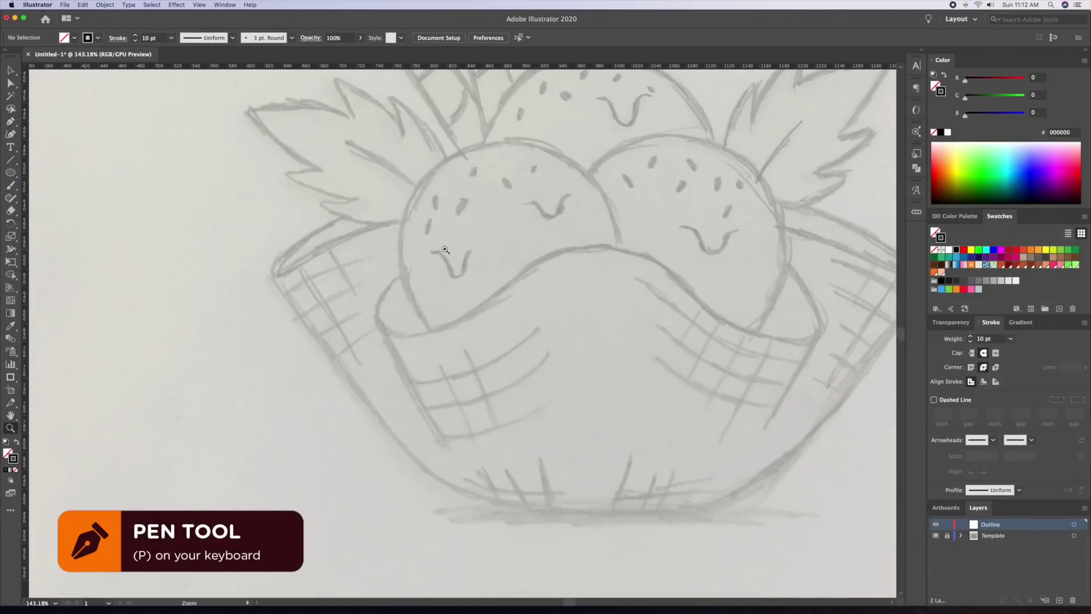
{"action": "key", "text": "p"}
{"action": "left_click", "coordinate": [413, 218]}
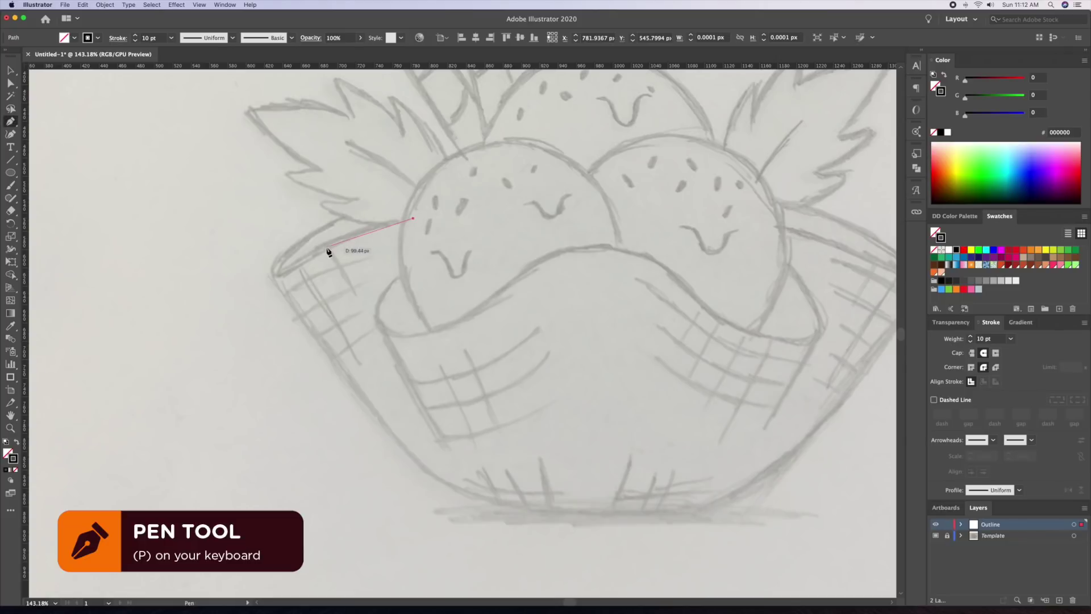
{"action": "left_click_drag", "start_coordinate": [273, 277], "coordinate": [209, 326]}
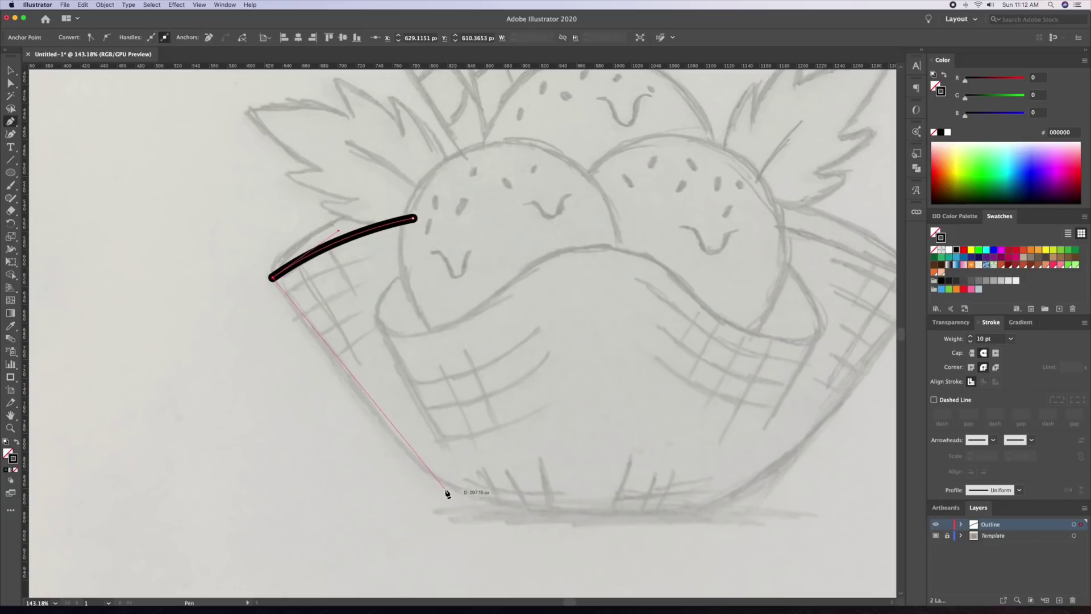
{"action": "left_click", "coordinate": [463, 517]}
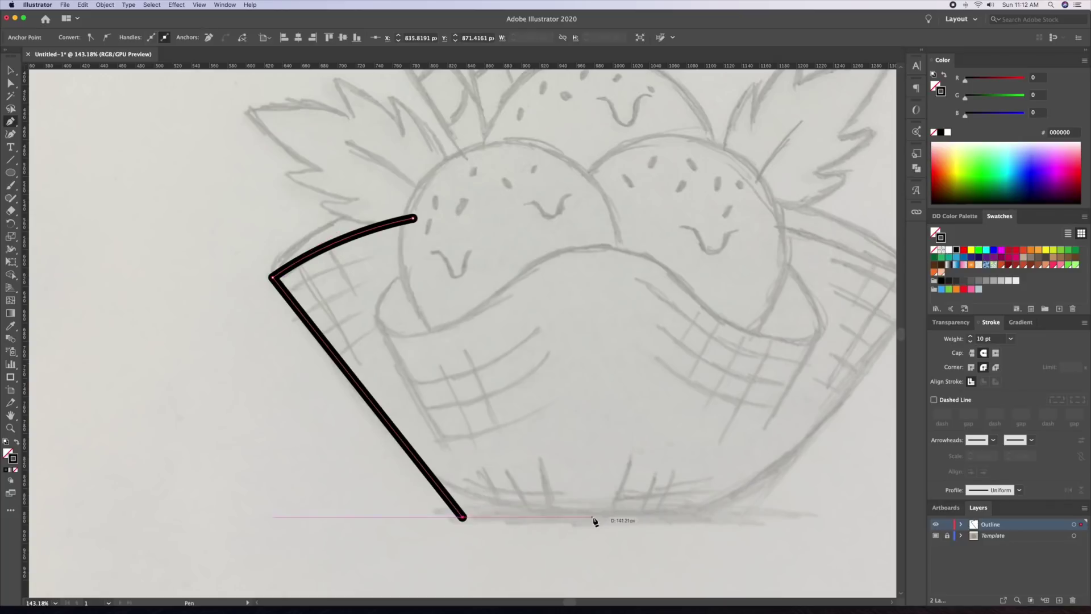
{"action": "left_click", "coordinate": [597, 517]}
Continue the path straight up the bowl's center, then along the wavy front rim, and finish it in the left curled edge
{"action": "left_click", "coordinate": [597, 247]}
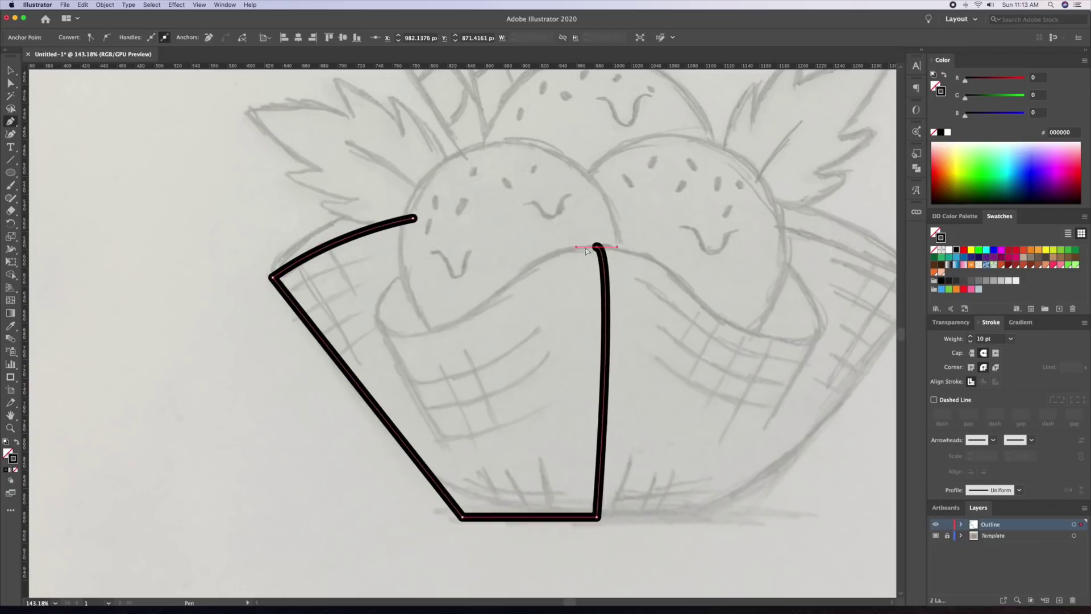
{"action": "left_click_drag", "start_coordinate": [521, 273], "coordinate": [476, 307]}
{"action": "left_click_drag", "start_coordinate": [405, 335], "coordinate": [354, 342]}
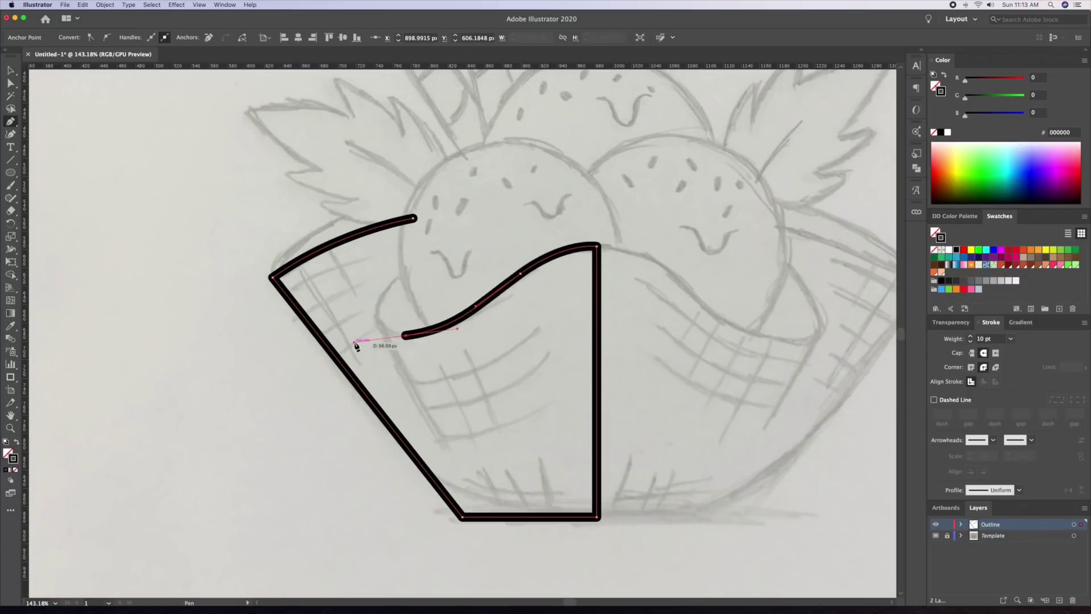
{"action": "left_click_drag", "start_coordinate": [410, 270], "coordinate": [454, 252]}
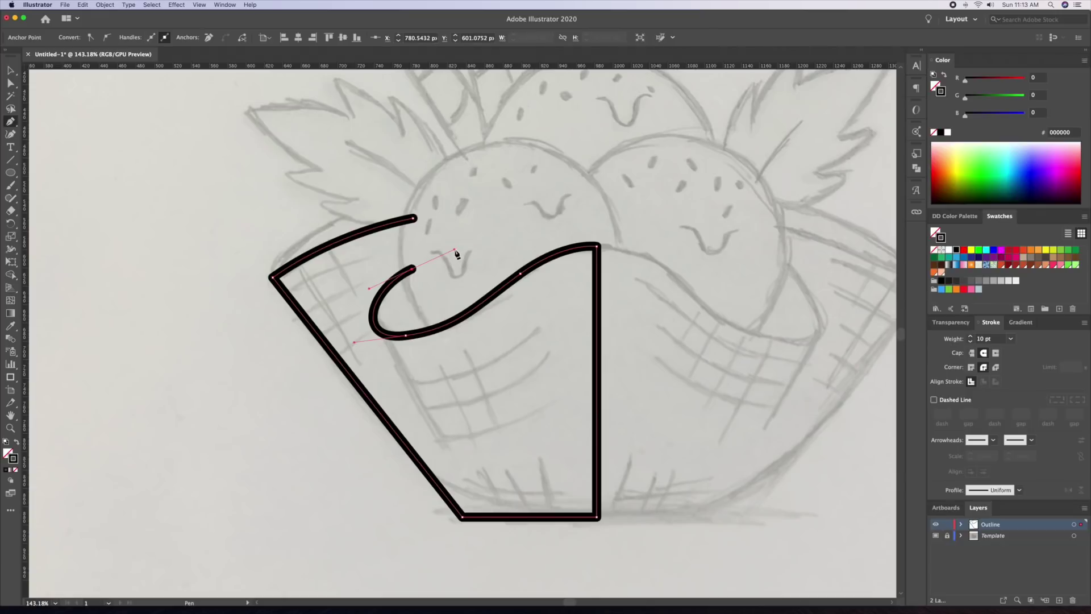
{"action": "key", "text": "v"}
{"action": "left_click", "coordinate": [503, 370]}
Draw a straight slanted fold line from the left curled edge down toward the bowl's base
{"action": "left_click_drag", "start_coordinate": [443, 362], "coordinate": [420, 310]}
{"action": "key", "text": "z"}
{"action": "key", "text": "p"}
{"action": "left_click", "coordinate": [345, 277]}
{"action": "left_click", "coordinate": [421, 411]}
{"action": "key", "text": "v"}
{"action": "left_click", "coordinate": [483, 333]}
Draw a second, higher curve for the back rim from the bowl's left tip to the left scoop
{"action": "left_click_drag", "start_coordinate": [482, 334], "coordinate": [466, 396]}
{"action": "left_click_drag", "start_coordinate": [433, 255], "coordinate": [388, 255]}
{"action": "key", "text": "o"}
{"action": "key", "text": "v"}
{"action": "scroll", "coordinate": [321, 231], "scroll_direction": "up", "scroll_amount": 2}
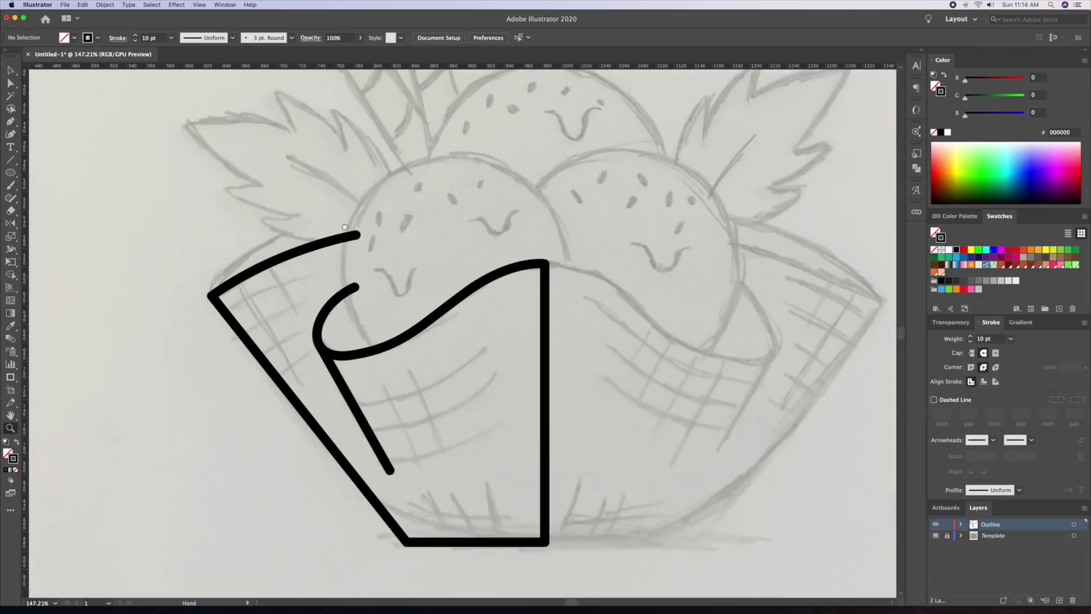
{"action": "key", "text": "p"}
{"action": "left_click", "coordinate": [209, 287]}
{"action": "left_click_drag", "start_coordinate": [361, 191], "coordinate": [511, 139]}
{"action": "key", "text": "v"}
{"action": "left_click", "coordinate": [609, 189]}
Round off the bowl's lower left corner with the Direct Selection tool to match the sketch
{"action": "scroll", "coordinate": [608, 189], "scroll_direction": "down", "scroll_amount": 3}
{"action": "left_click_drag", "start_coordinate": [561, 250], "coordinate": [487, 285]}
{"action": "scroll", "coordinate": [368, 478], "scroll_direction": "up", "scroll_amount": 3}
{"action": "key", "text": "a"}
{"action": "left_click", "coordinate": [394, 483]}
{"action": "left_click_drag", "start_coordinate": [409, 453], "coordinate": [482, 358]}
{"action": "left_click", "coordinate": [591, 317]}
{"action": "left_click_drag", "start_coordinate": [593, 316], "coordinate": [588, 326]}
Add an anchor point on the vertical center line and delete it to leave the half-bowl path open
{"action": "key", "text": "v"}
{"action": "left_click", "coordinate": [530, 337]}
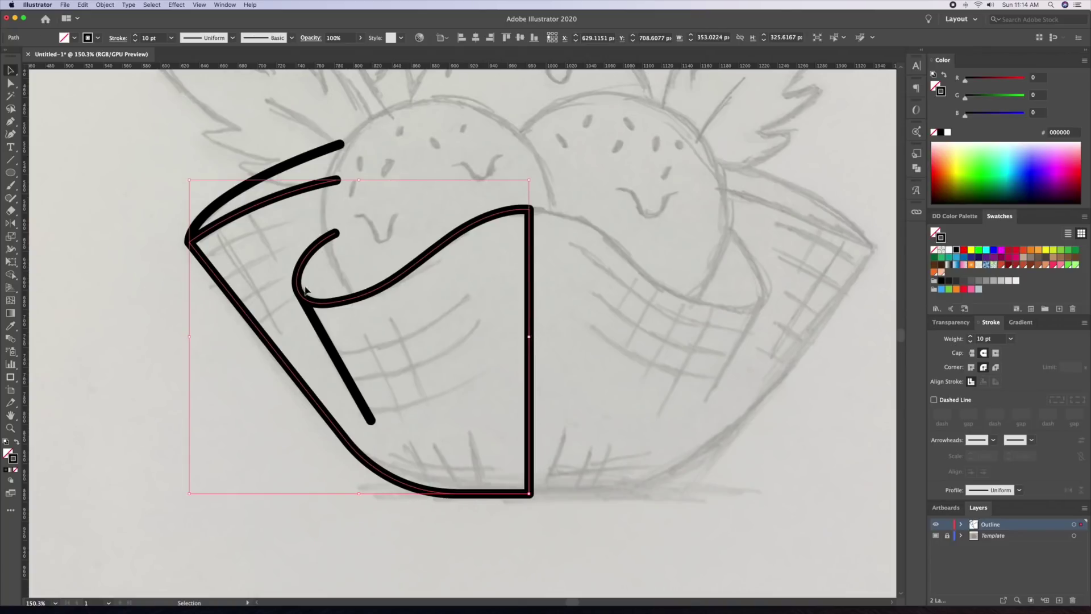
{"action": "left_click", "coordinate": [11, 122]}
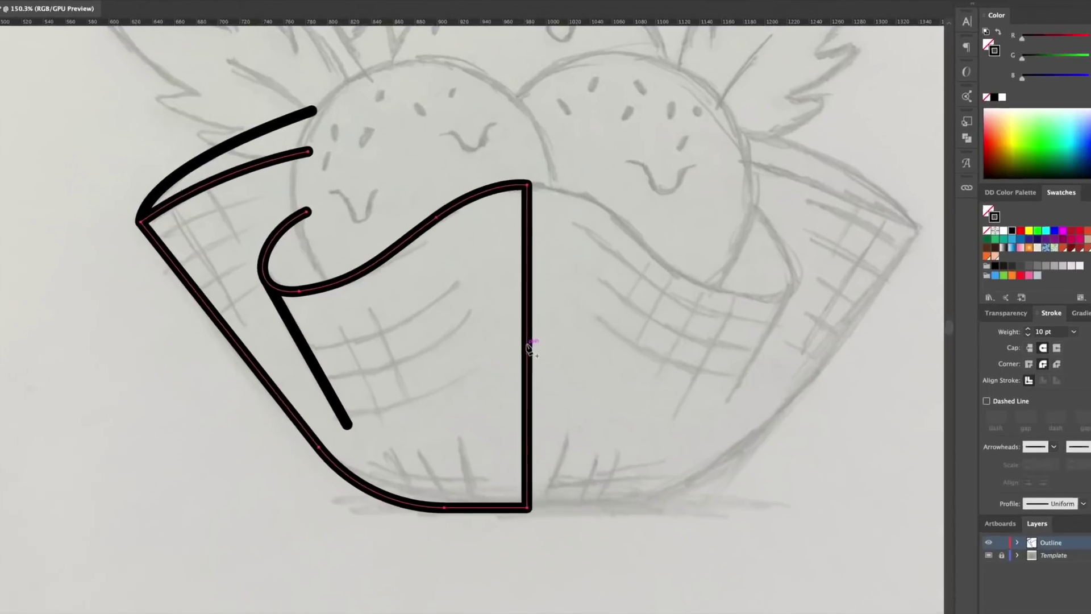
{"action": "left_click", "coordinate": [529, 349]}
{"action": "key", "text": "v"}
{"action": "left_click", "coordinate": [547, 362]}
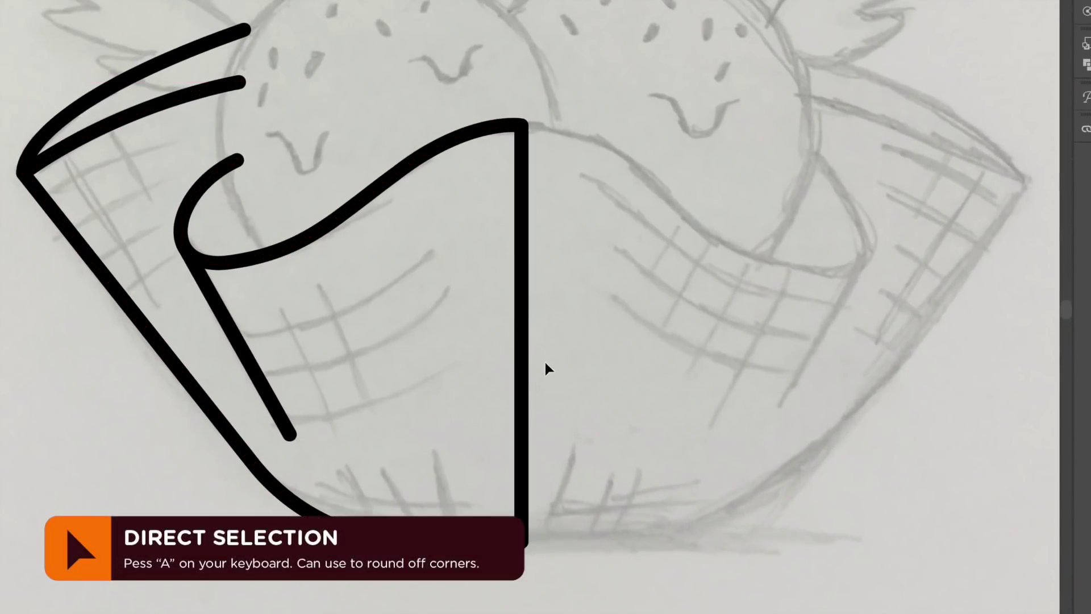
{"action": "key", "text": "a"}
{"action": "left_click", "coordinate": [522, 334]}
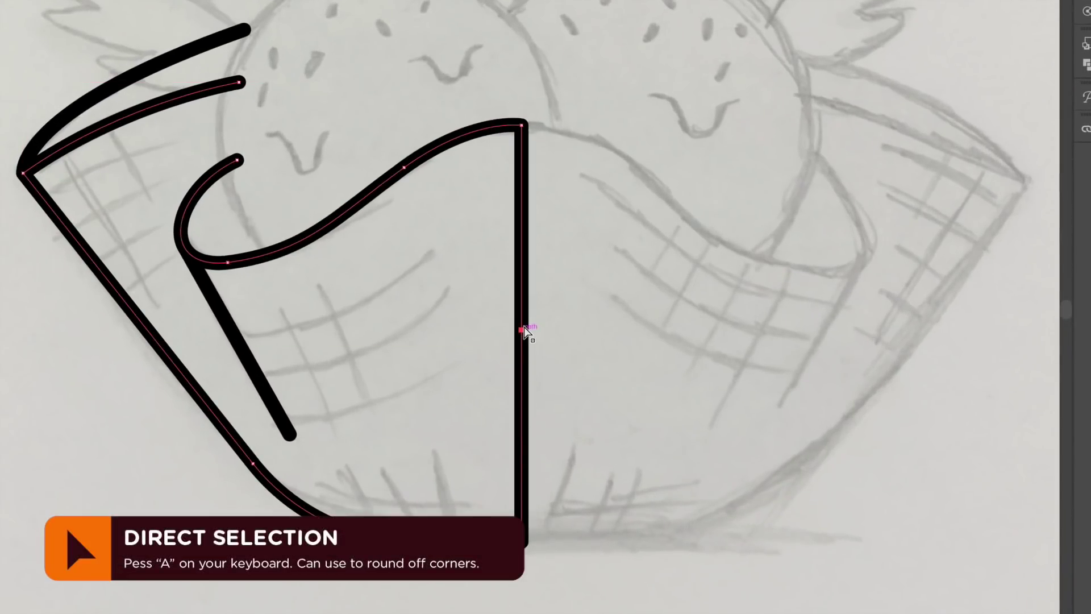
{"action": "key", "text": "Delete"}
{"action": "key", "text": "v"}
{"action": "left_click", "coordinate": [576, 292]}
Select all bowl outlines and reflect a copy across a vertical axis through the base's center end point
{"action": "key", "text": "z"}
{"action": "left_click_drag", "start_coordinate": [577, 291], "coordinate": [496, 352]}
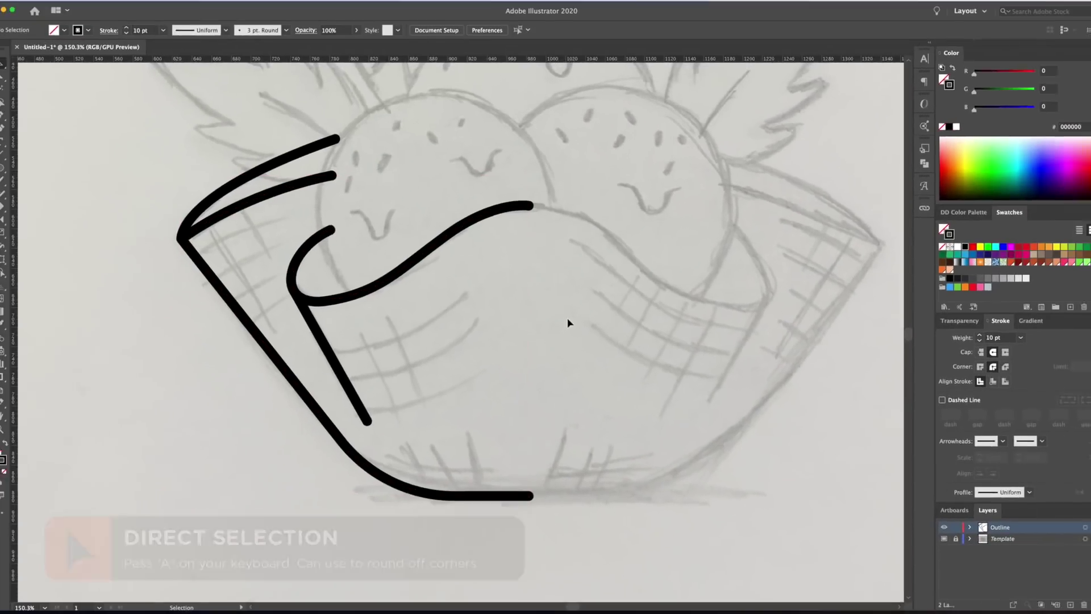
{"action": "key", "text": "v"}
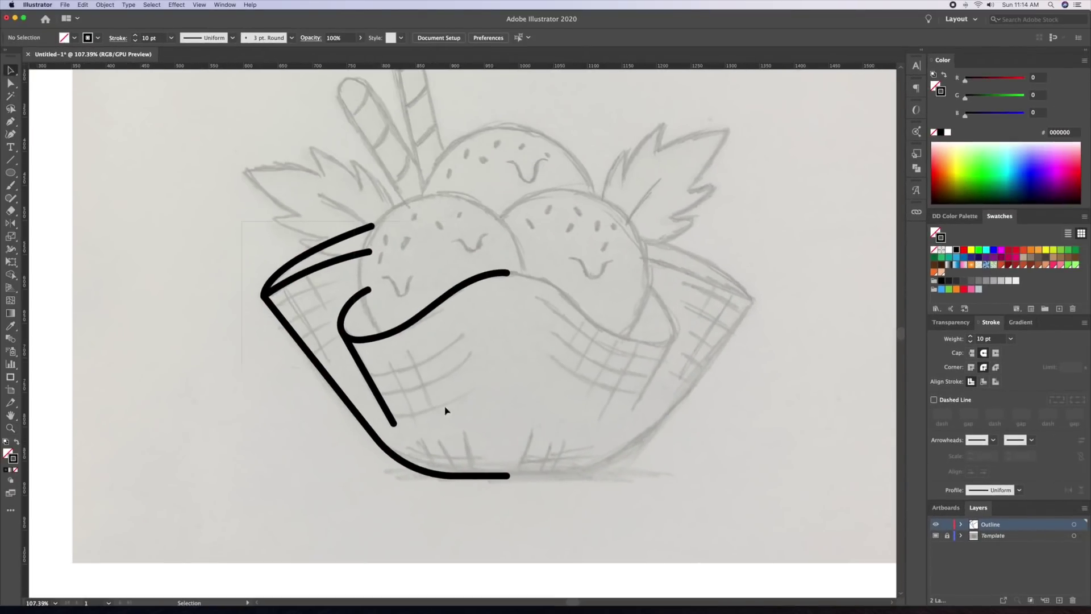
{"action": "key", "text": "super+a"}
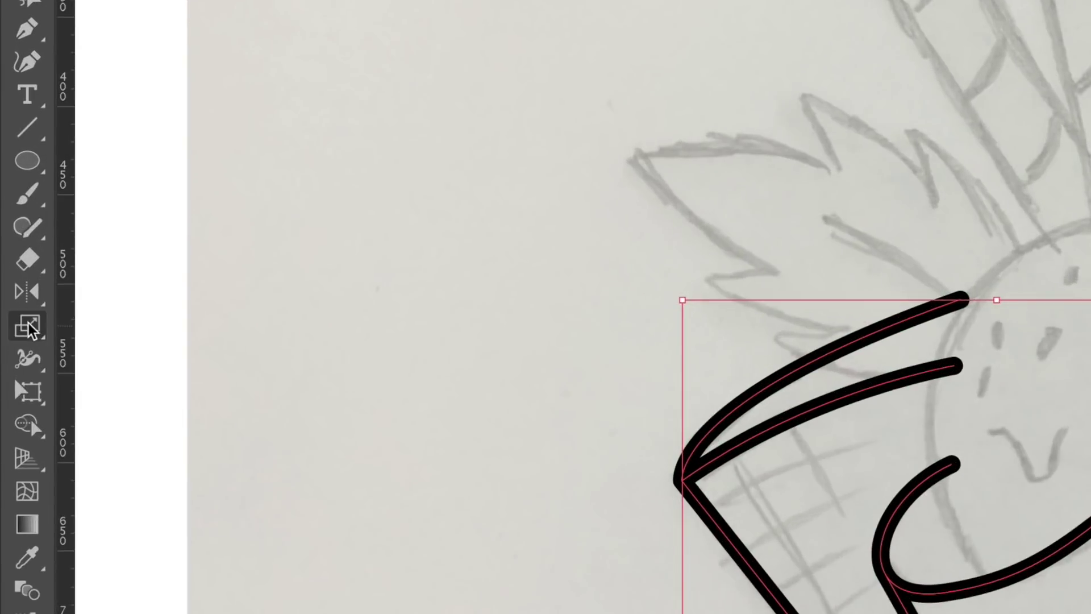
{"action": "left_click", "coordinate": [10, 225]}
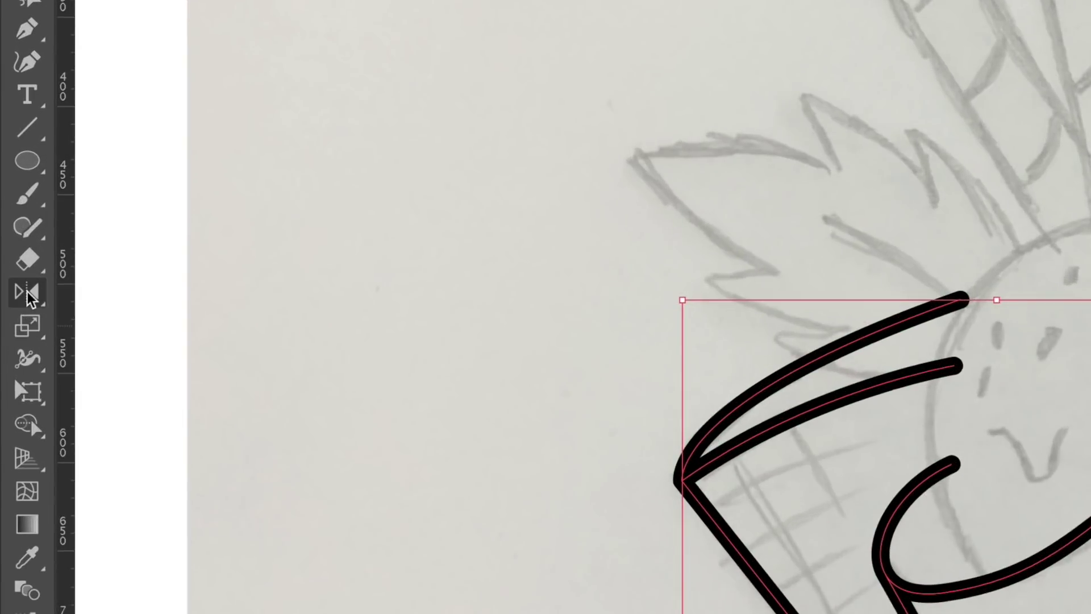
{"action": "left_click_drag", "start_coordinate": [27, 293], "coordinate": [178, 323]}
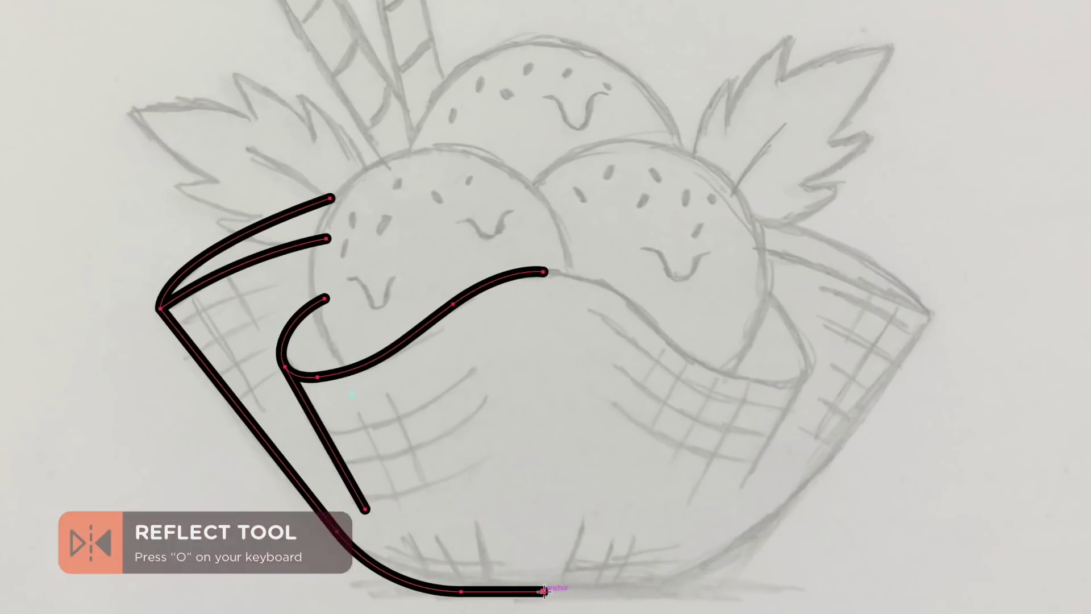
{"action": "left_click", "coordinate": [507, 476], "text": "alt"}
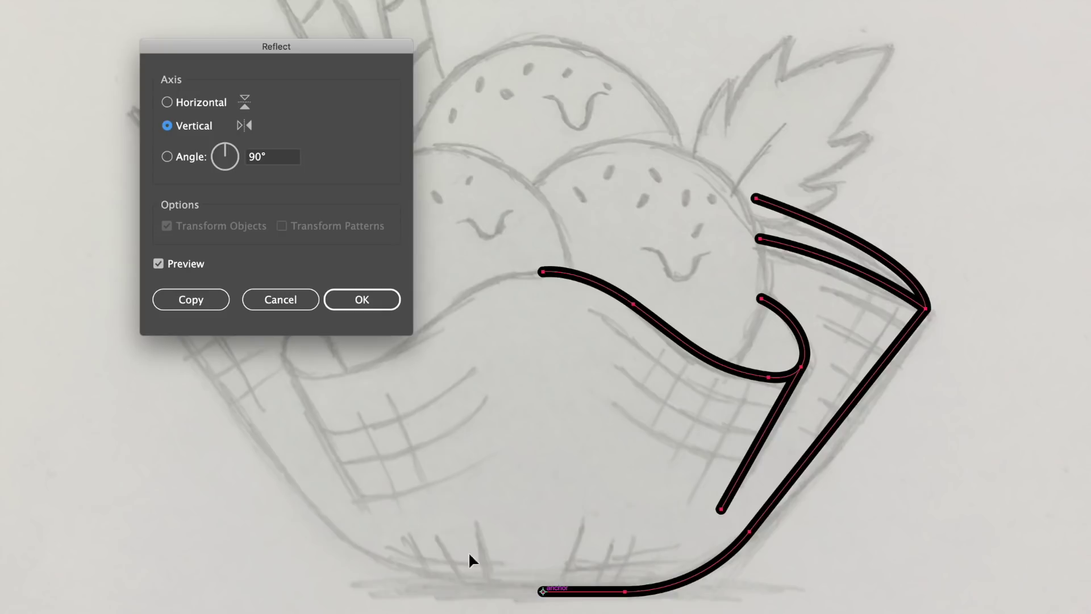
{"action": "left_click", "coordinate": [191, 290]}
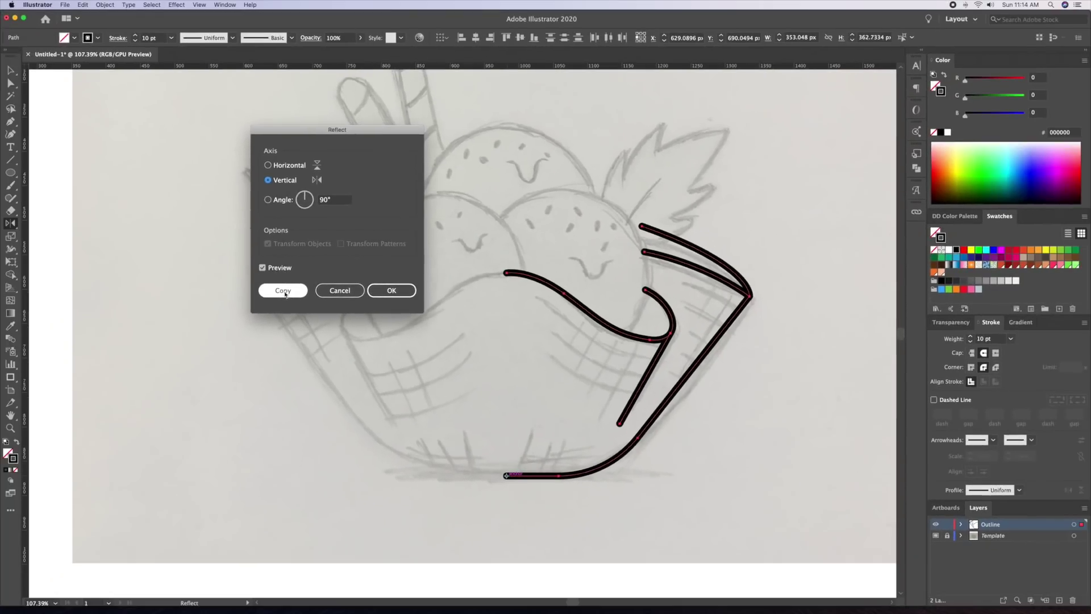
{"action": "key", "text": "v"}
{"action": "left_click", "coordinate": [548, 342]}
Select the meeting anchor points at the center of the wavy front rim and join both halves
{"action": "key", "text": "z"}
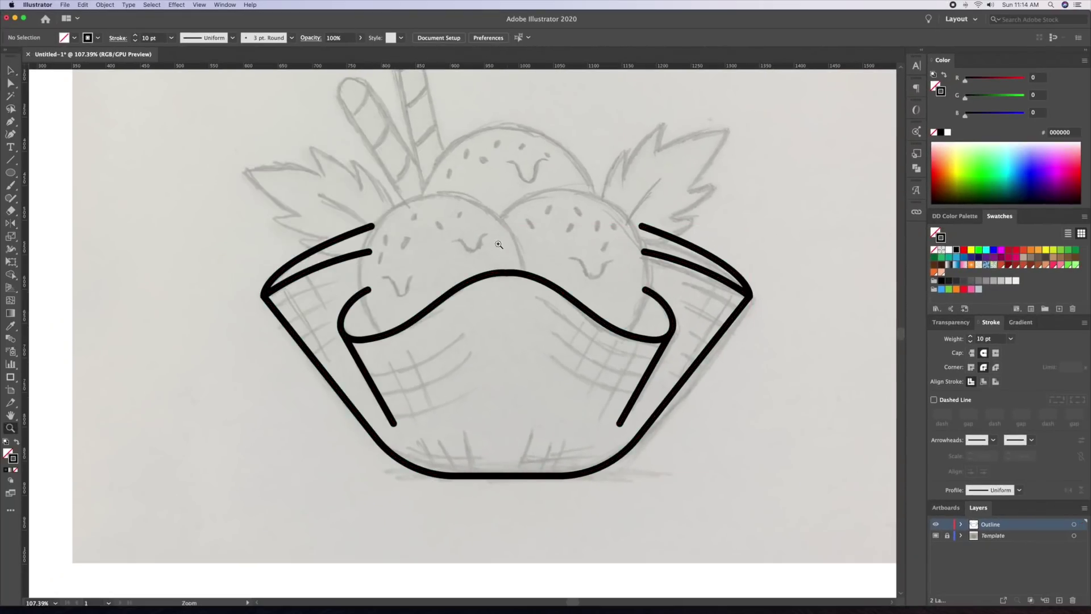
{"action": "left_click_drag", "start_coordinate": [499, 241], "coordinate": [541, 292]}
{"action": "key", "text": "a"}
{"action": "left_click_drag", "start_coordinate": [503, 323], "coordinate": [523, 299]}
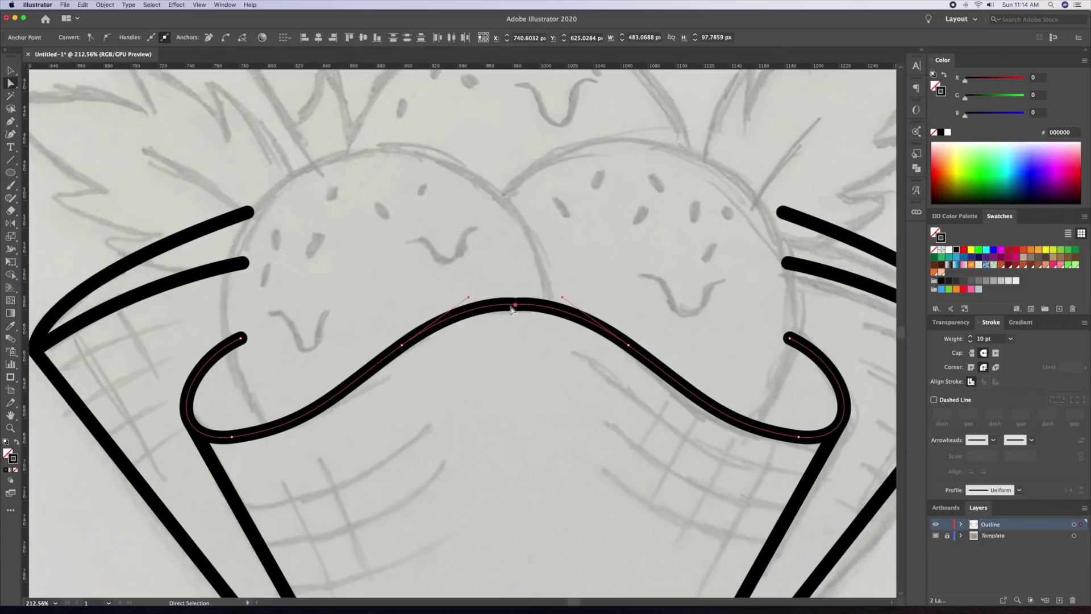
{"action": "right_click", "coordinate": [520, 307]}
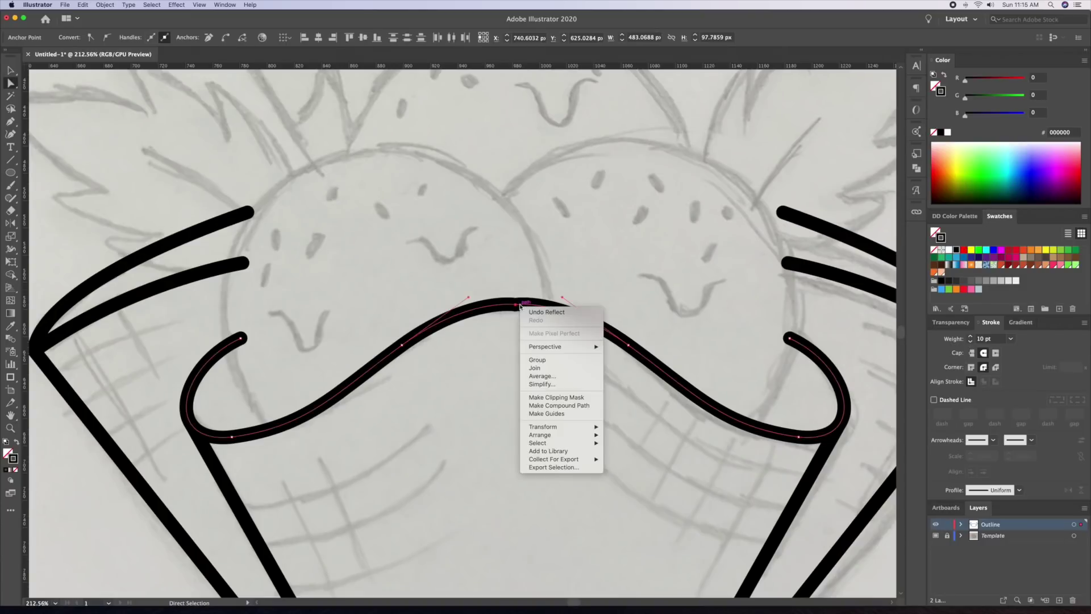
{"action": "left_click", "coordinate": [540, 368]}
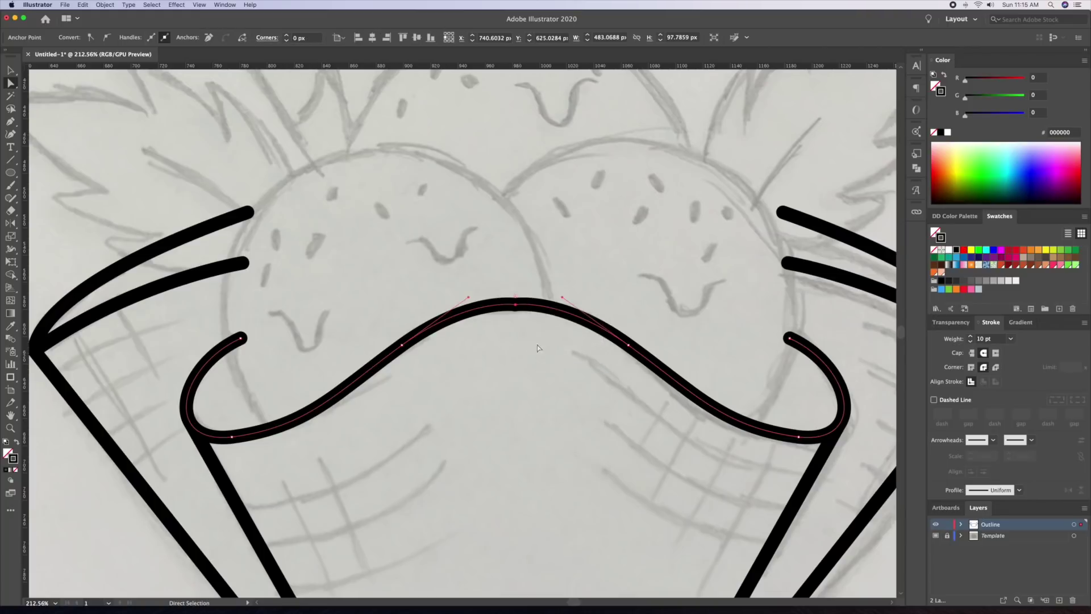
{"action": "scroll", "coordinate": [536, 292], "scroll_direction": "up", "scroll_amount": 3}
{"action": "left_click_drag", "start_coordinate": [507, 389], "coordinate": [507, 102]}
{"action": "left_click", "coordinate": [523, 361]}
{"action": "key", "text": "z"}
{"action": "left_click_drag", "start_coordinate": [523, 360], "coordinate": [453, 246]}
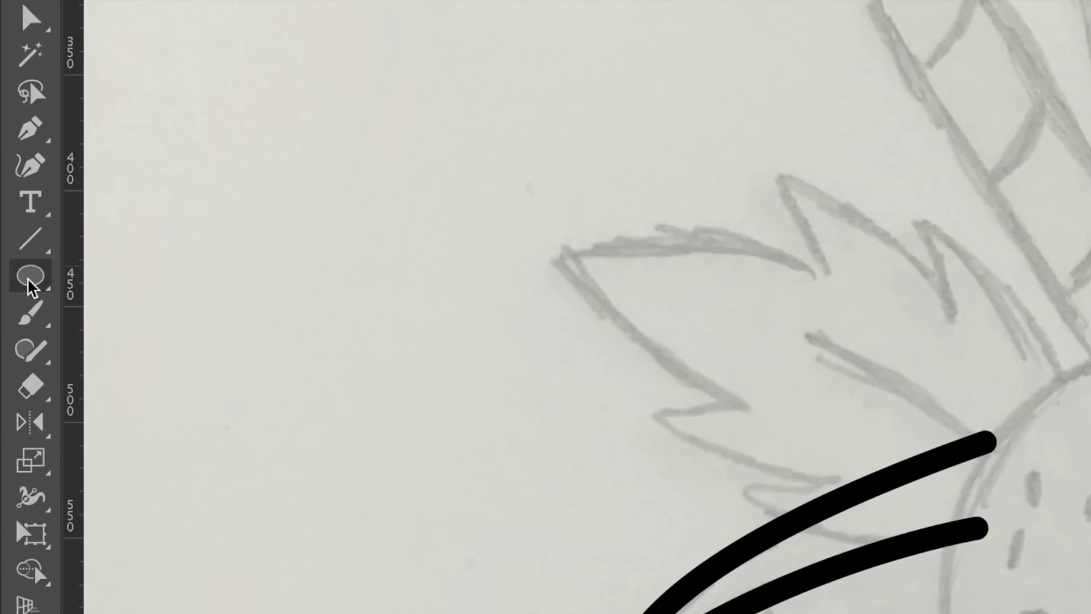
Draw a circle about 237 px in diameter over the sketch's left ice cream scoop with the Ellipse tool
{"action": "left_click", "coordinate": [10, 172]}
{"action": "mouse_move", "coordinate": [519, 307]}
{"action": "left_mouse_down"}
{"action": "mouse_move", "coordinate": [640, 459]}
{"action": "mouse_move", "coordinate": [476, 381]}
{"action": "mouse_move", "coordinate": [488, 396]}
{"action": "mouse_move", "coordinate": [386, 378]}
{"action": "mouse_move", "coordinate": [445, 379]}
{"action": "left_mouse_up"}
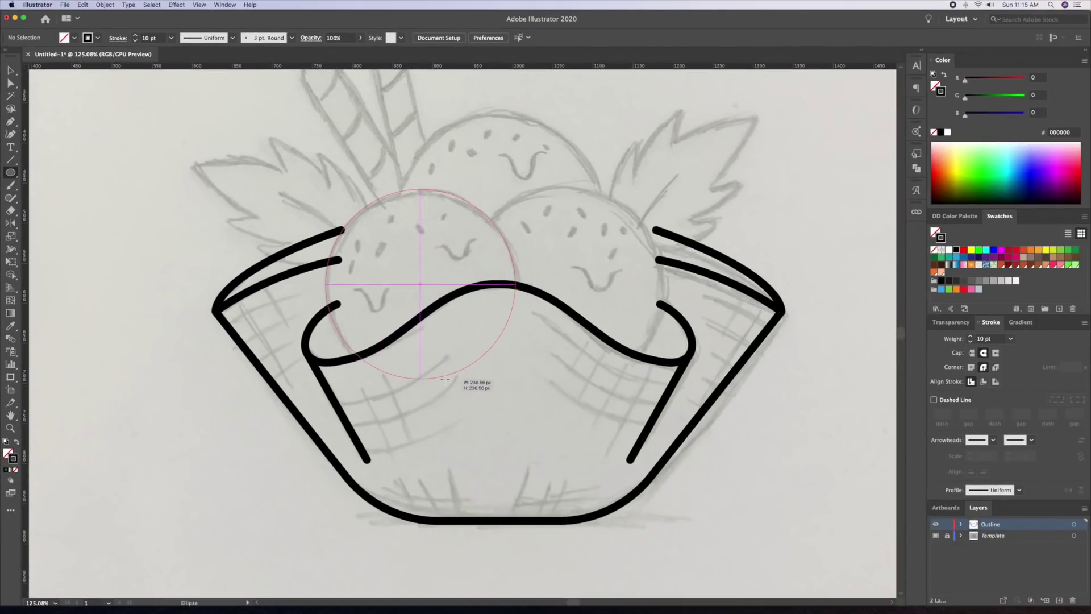
{"action": "left_click_drag", "start_coordinate": [445, 379], "coordinate": [445, 380]}
{"action": "key", "text": "v"}
{"action": "left_click", "coordinate": [531, 414]}
{"action": "key", "text": "z"}
{"action": "left_click_drag", "start_coordinate": [371, 263], "coordinate": [422, 271]}
{"action": "key", "text": "v"}
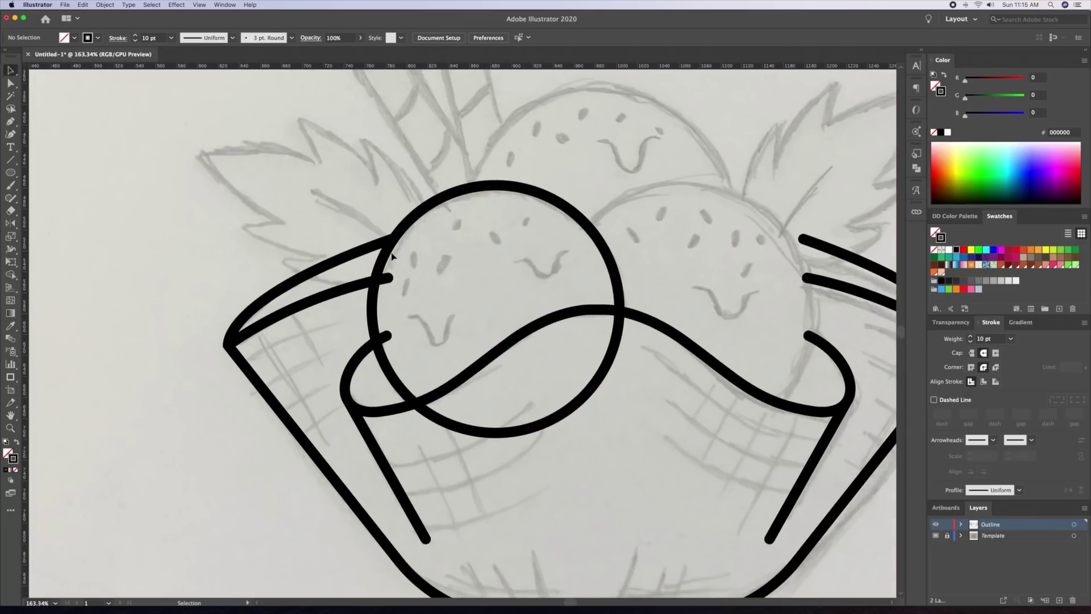
{"action": "left_click", "coordinate": [405, 221]}
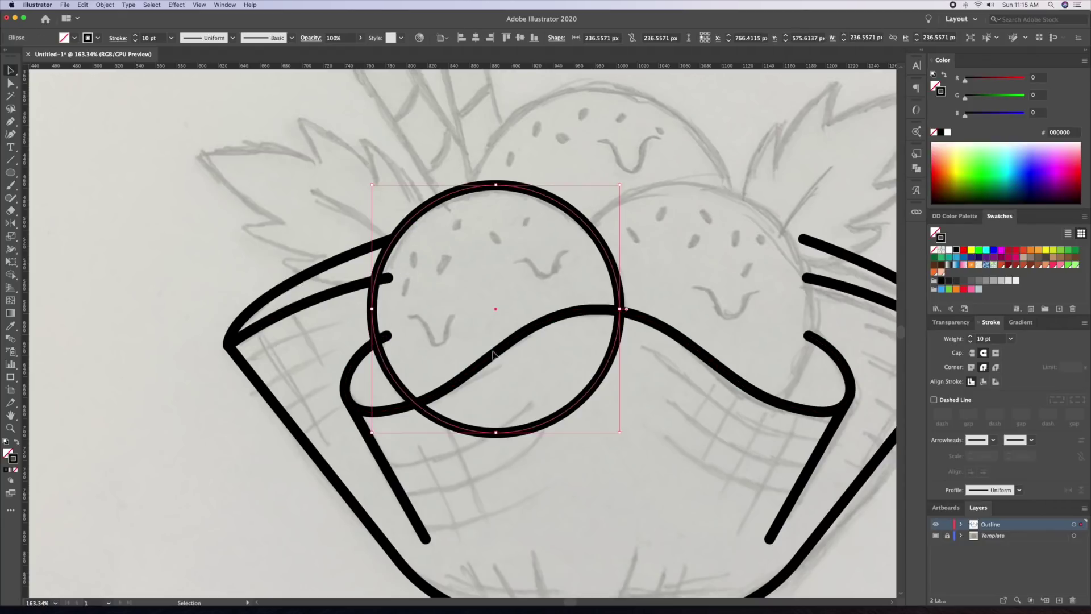
{"action": "left_click", "coordinate": [515, 292]}
Trim the lower back rim line's end that sticks into the left scoop circle, using Shape Builder
{"action": "key", "text": "z"}
{"action": "left_click_drag", "start_coordinate": [418, 295], "coordinate": [448, 291]}
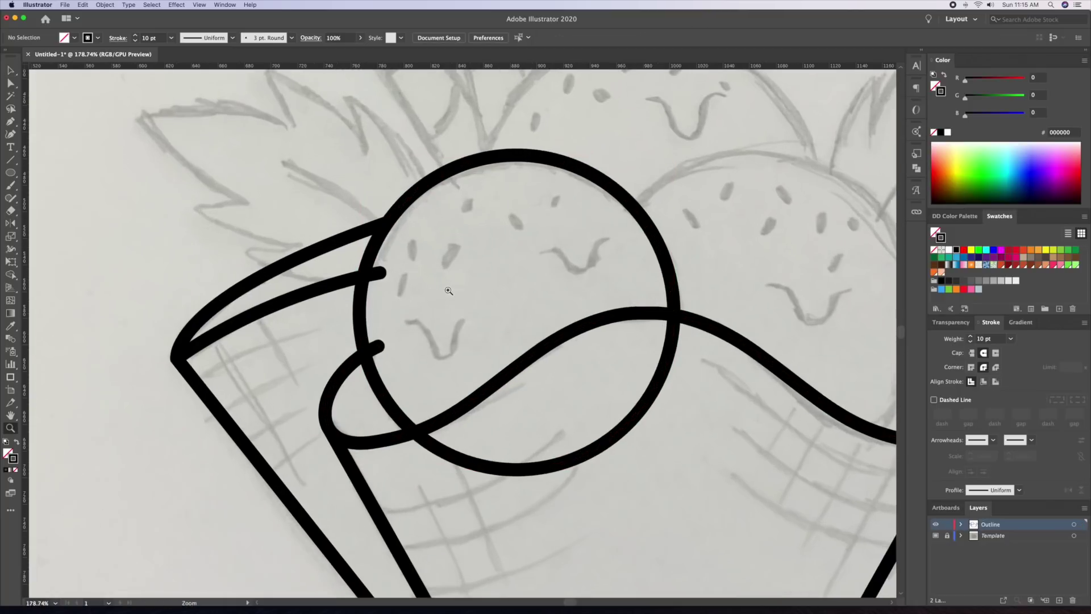
{"action": "left_click", "coordinate": [374, 252]}
{"action": "left_click", "coordinate": [340, 291], "text": "shift"}
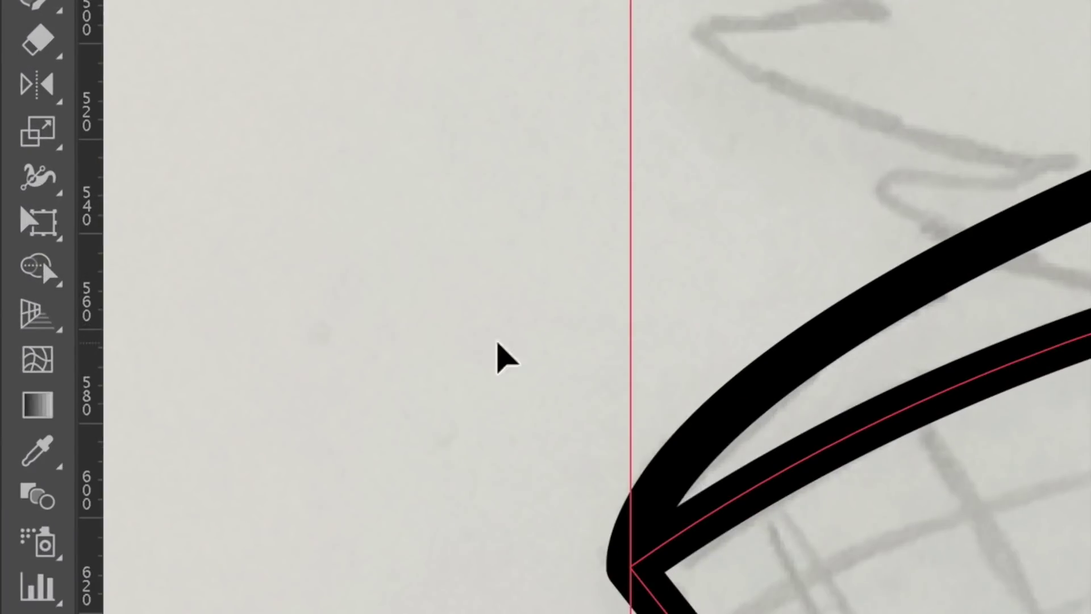
{"action": "left_click", "coordinate": [17, 272]}
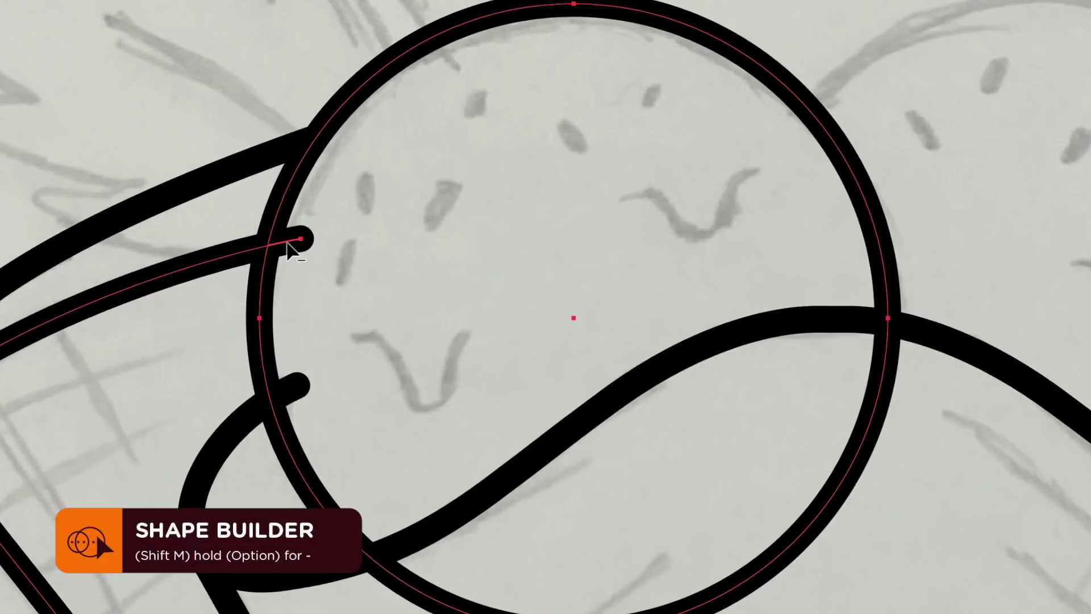
{"action": "left_click", "coordinate": [287, 243], "text": "alt"}
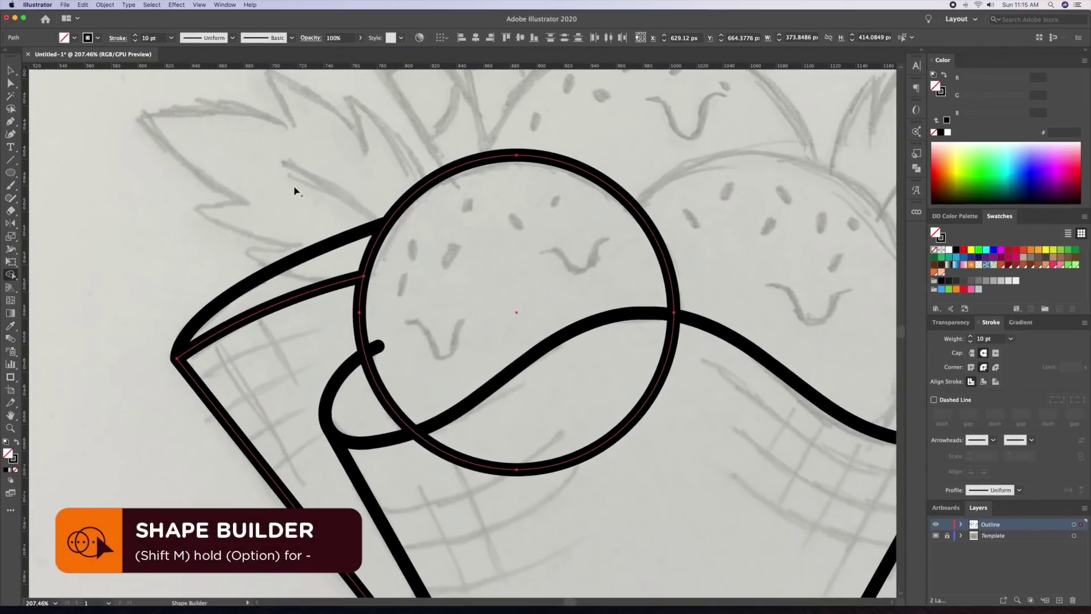
{"action": "key", "text": "v"}
{"action": "left_click", "coordinate": [129, 69]}
Remove the front rim's left end that protrudes into the scoop circle with Shape Builder
{"action": "left_click", "coordinate": [364, 357]}
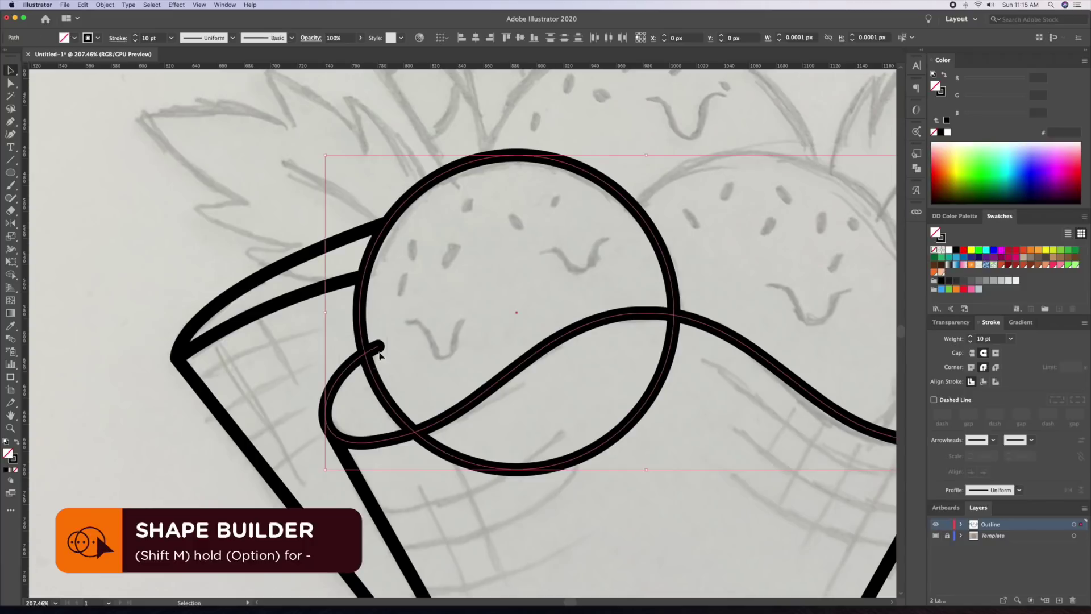
{"action": "key", "text": "shift+m"}
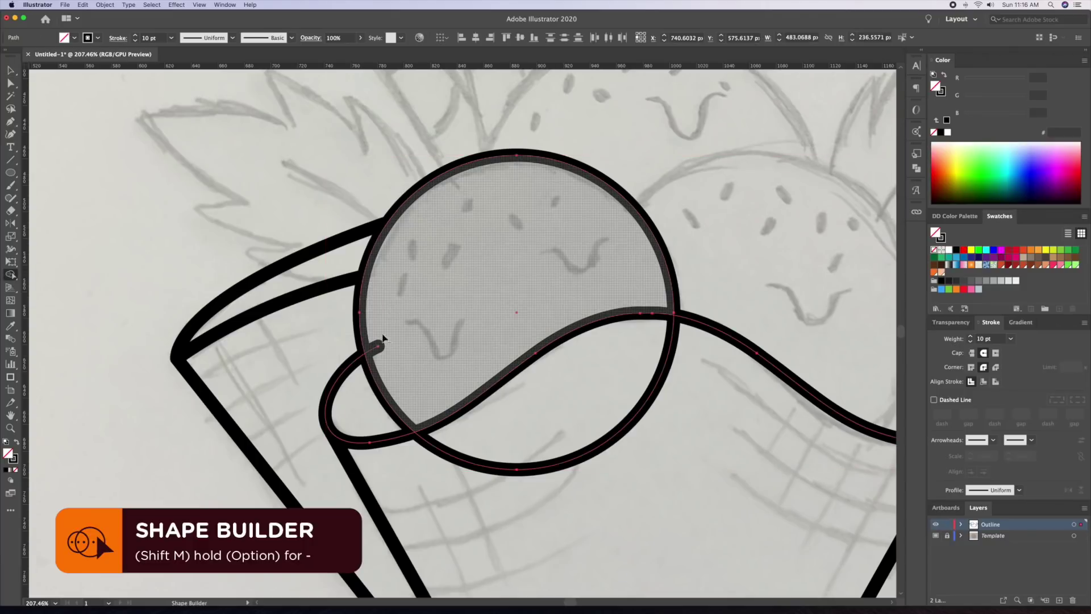
{"action": "left_click", "coordinate": [374, 349], "text": "alt"}
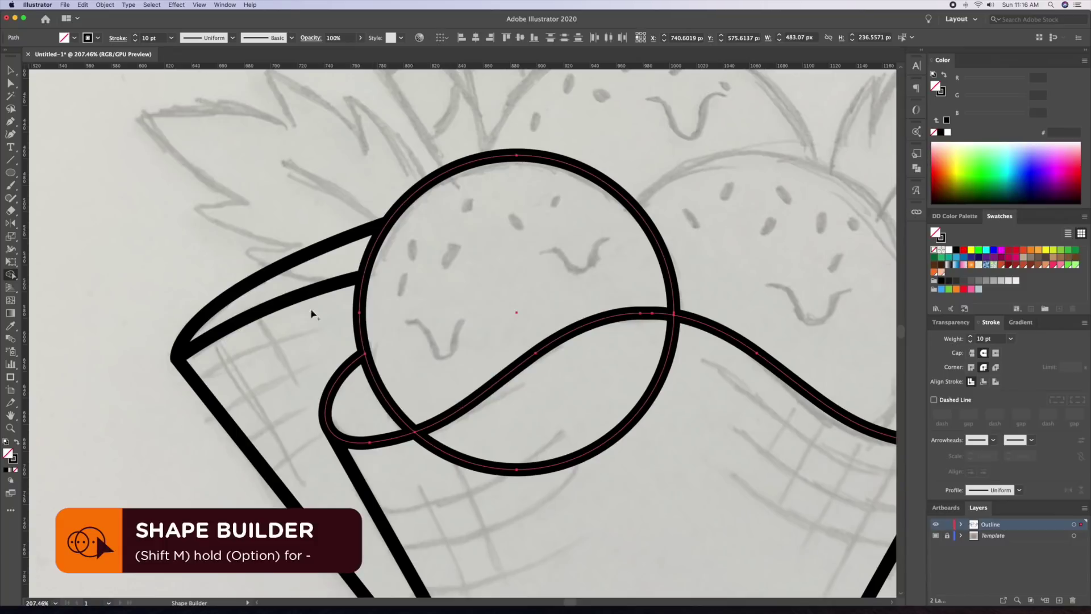
{"action": "key", "text": "v"}
{"action": "left_click", "coordinate": [253, 201]}
Delete the part of the left scoop circle that lies below the wavy front rim with Shape Builder
{"action": "left_click_drag", "start_coordinate": [464, 379], "coordinate": [406, 338]}
{"action": "left_click", "coordinate": [440, 339]}
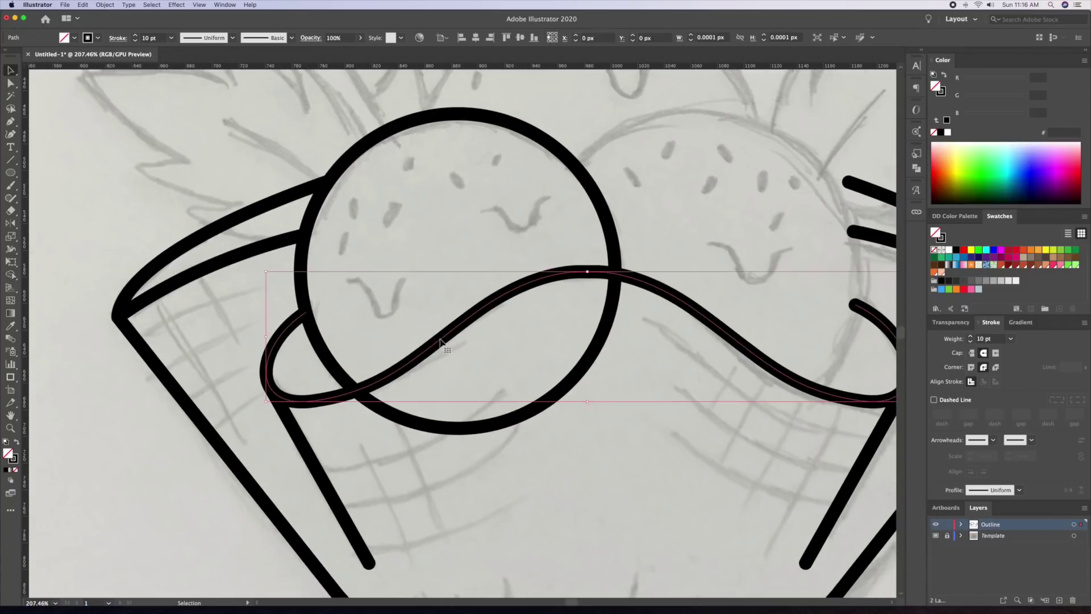
{"action": "left_click", "coordinate": [457, 426], "text": "shift"}
{"action": "key", "text": "shift+m"}
{"action": "left_click", "coordinate": [496, 426], "text": "alt"}
{"action": "key", "text": "v"}
{"action": "left_click", "coordinate": [480, 478]}
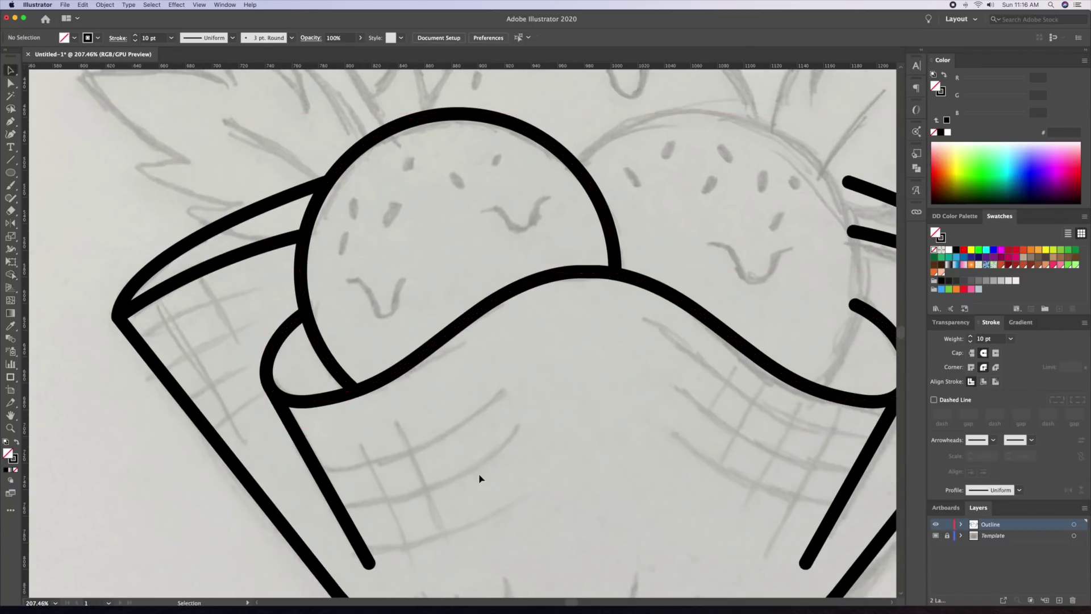
Draw a second circle over the sketch's right scoop and nudge it right to match the sketch
{"action": "key", "text": "z"}
{"action": "left_click_drag", "start_coordinate": [465, 394], "coordinate": [409, 397]}
{"action": "left_click", "coordinate": [935, 536]}
{"action": "left_click", "coordinate": [936, 536]}
{"action": "left_click_drag", "start_coordinate": [556, 401], "coordinate": [501, 413]}
{"action": "key", "text": "l"}
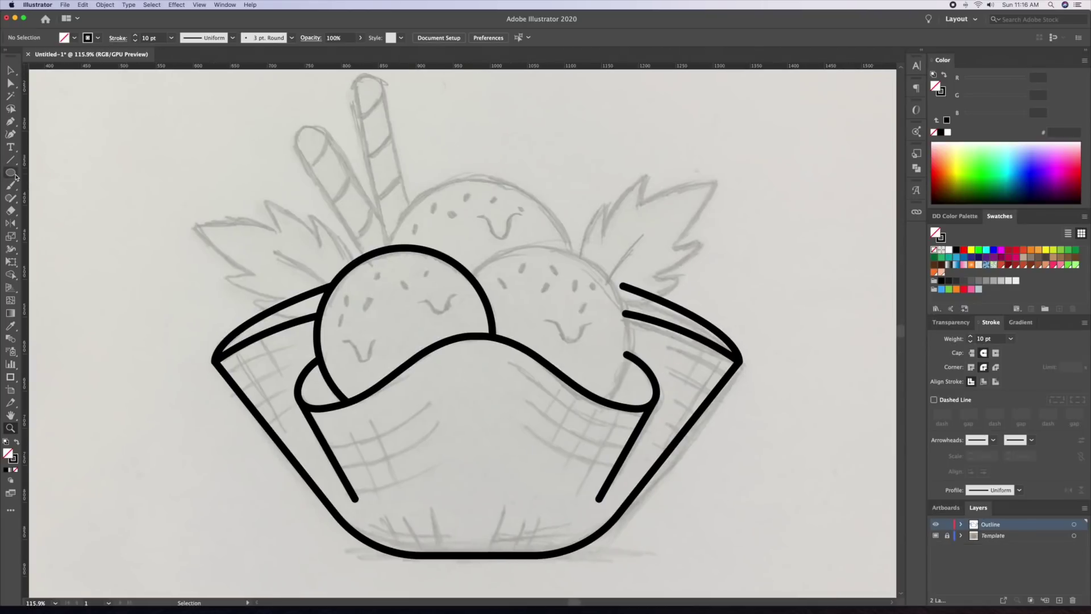
{"action": "left_click_drag", "start_coordinate": [541, 336], "coordinate": [602, 432]}
{"action": "key", "text": "v"}
{"action": "key", "text": "Right"}
{"action": "key", "text": "Right"}
{"action": "key", "text": "Right"}
{"action": "key", "text": "Right"}
{"action": "key", "text": "Right"}
{"action": "key", "text": "Right"}
{"action": "left_click", "coordinate": [716, 275]}
Delete the part of the right scoop circle below the wavy front rim with Shape Builder
{"action": "key", "text": "z"}
{"action": "left_click_drag", "start_coordinate": [602, 290], "coordinate": [647, 292]}
{"action": "left_click_drag", "start_coordinate": [549, 399], "coordinate": [530, 369]}
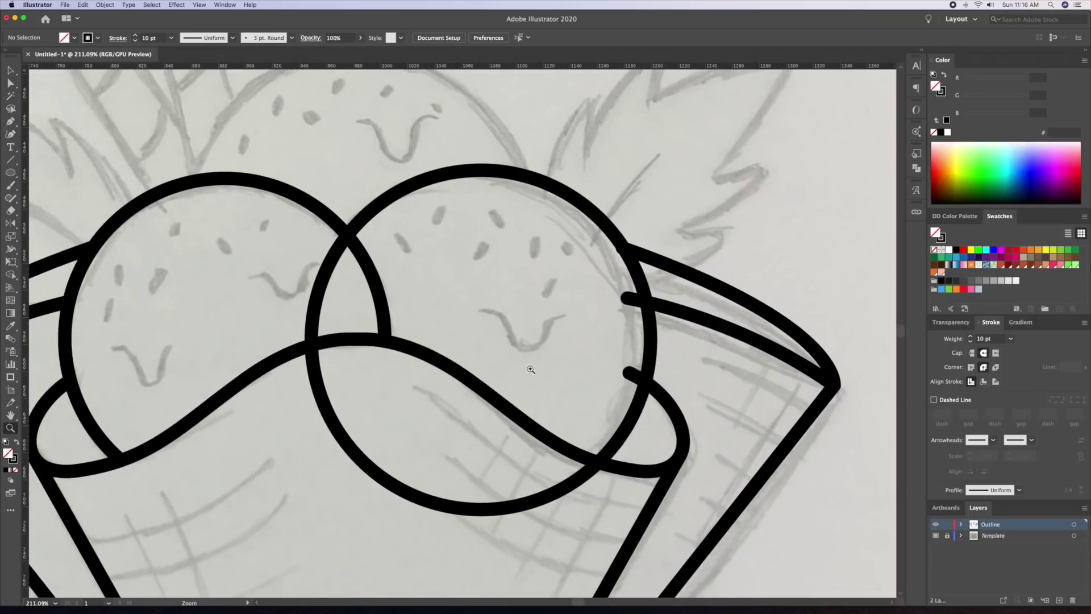
{"action": "key", "text": "v"}
{"action": "key", "text": "super+a"}
{"action": "key", "text": "shift+m"}
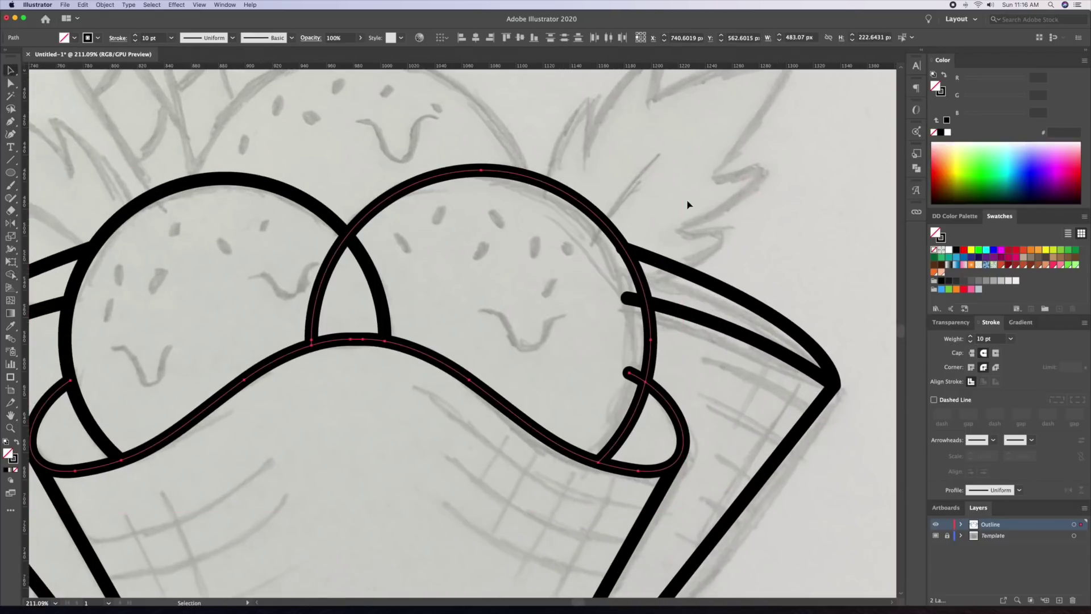
Trim the back and front rim ends that protrude into the right scoop circle
{"action": "scroll", "coordinate": [624, 250], "scroll_direction": "up", "scroll_amount": 5}
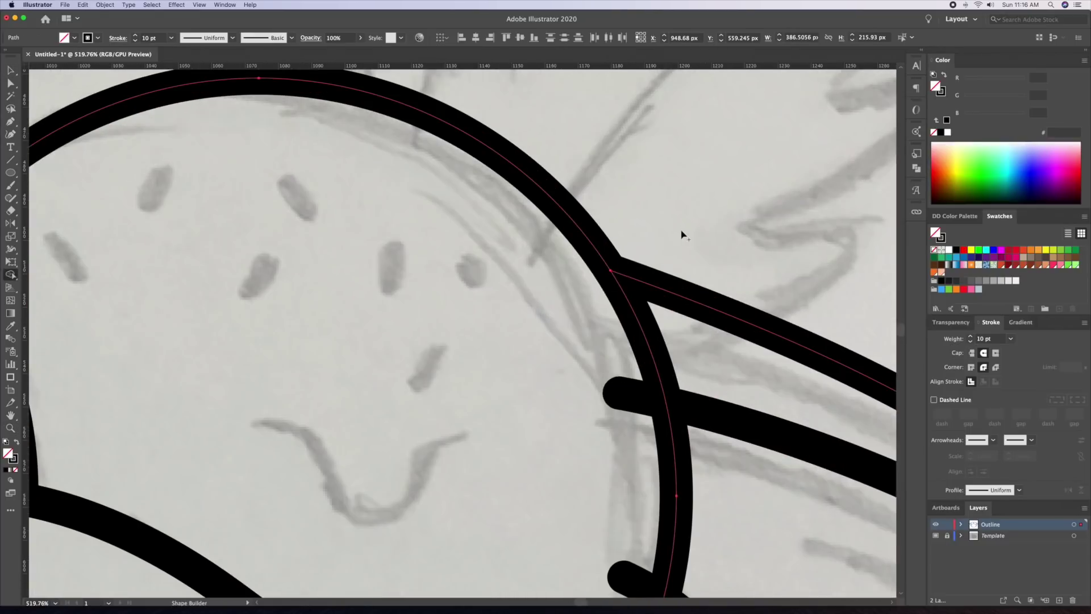
{"action": "scroll", "coordinate": [629, 436], "scroll_direction": "down", "scroll_amount": 5}
{"action": "left_click", "coordinate": [575, 371], "text": "alt"}
{"action": "key", "text": "v"}
{"action": "left_click", "coordinate": [693, 333]}
{"action": "scroll", "coordinate": [696, 331], "scroll_direction": "down", "scroll_amount": 5}
{"action": "scroll", "coordinate": [437, 238], "scroll_direction": "up", "scroll_amount": 3}
Remove the right scoop's arc that overlaps the left scoop with Shape Builder
{"action": "left_click_drag", "start_coordinate": [453, 208], "coordinate": [506, 265]}
{"action": "key", "text": "shift+m"}
{"action": "left_click", "coordinate": [465, 272], "text": "alt"}
{"action": "scroll", "coordinate": [482, 409], "scroll_direction": "down", "scroll_amount": 2}
Draw a third circle over the sketch's top scoop and nudge it down into place
{"action": "key", "text": "l"}
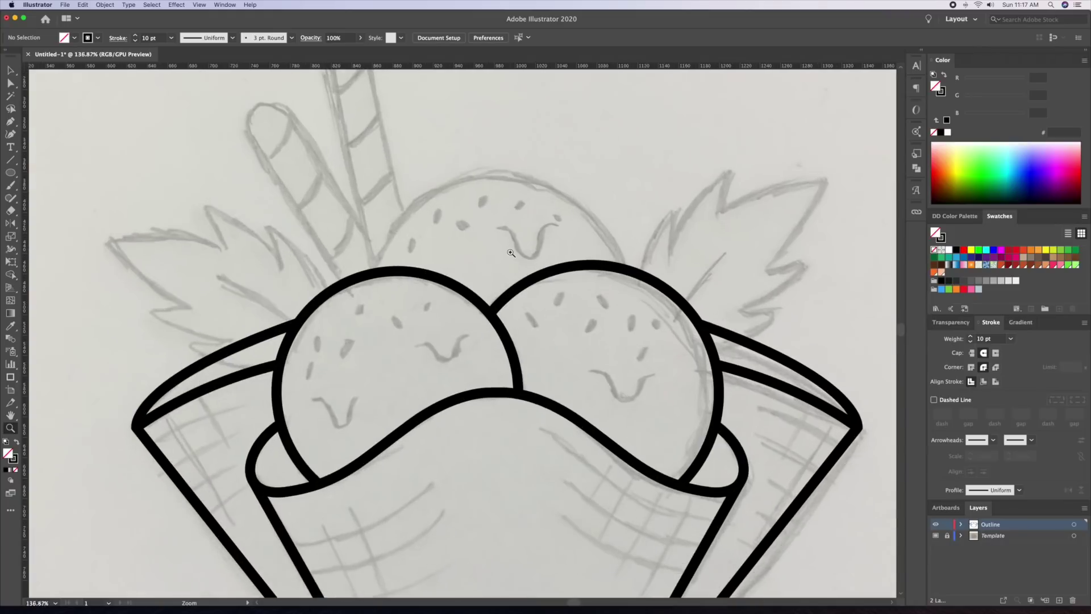
{"action": "mouse_move", "coordinate": [487, 236]}
{"action": "left_mouse_down"}
{"action": "mouse_move", "coordinate": [541, 287]}
{"action": "mouse_move", "coordinate": [604, 161]}
{"action": "mouse_move", "coordinate": [605, 229]}
{"action": "left_mouse_up"}
{"action": "left_click_drag", "start_coordinate": [609, 179], "coordinate": [618, 171]}
{"action": "key", "text": "Down"}
{"action": "key", "text": "Down"}
Remove the part of the top scoop circle that lies behind the two lower scoops
{"action": "left_click", "coordinate": [576, 265]}
{"action": "left_click", "coordinate": [463, 288], "text": "shift"}
{"action": "left_click", "coordinate": [528, 178], "text": "shift"}
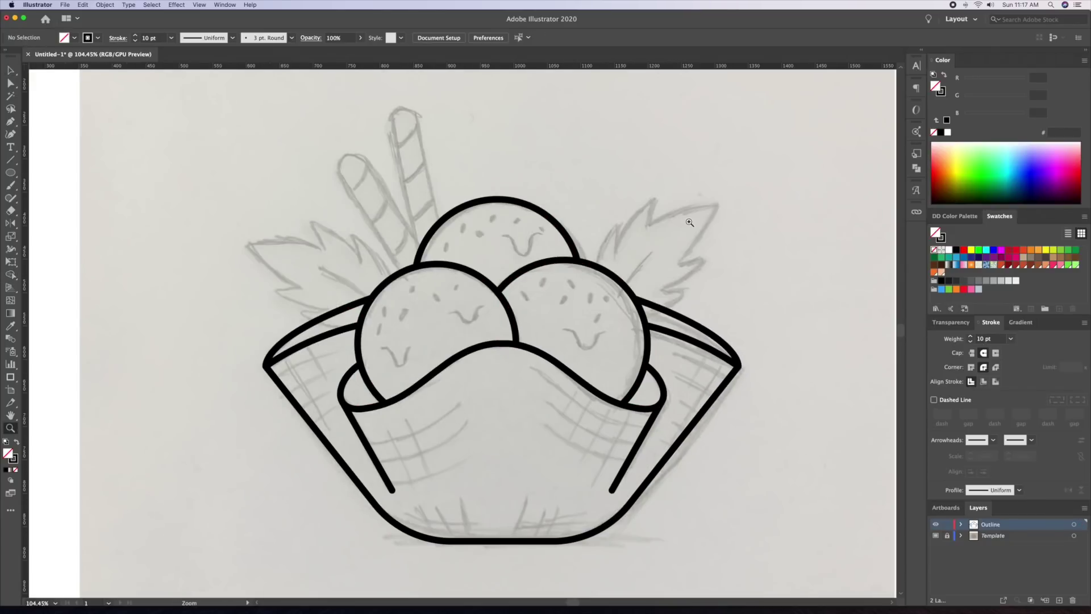
{"action": "left_click", "coordinate": [936, 537]}
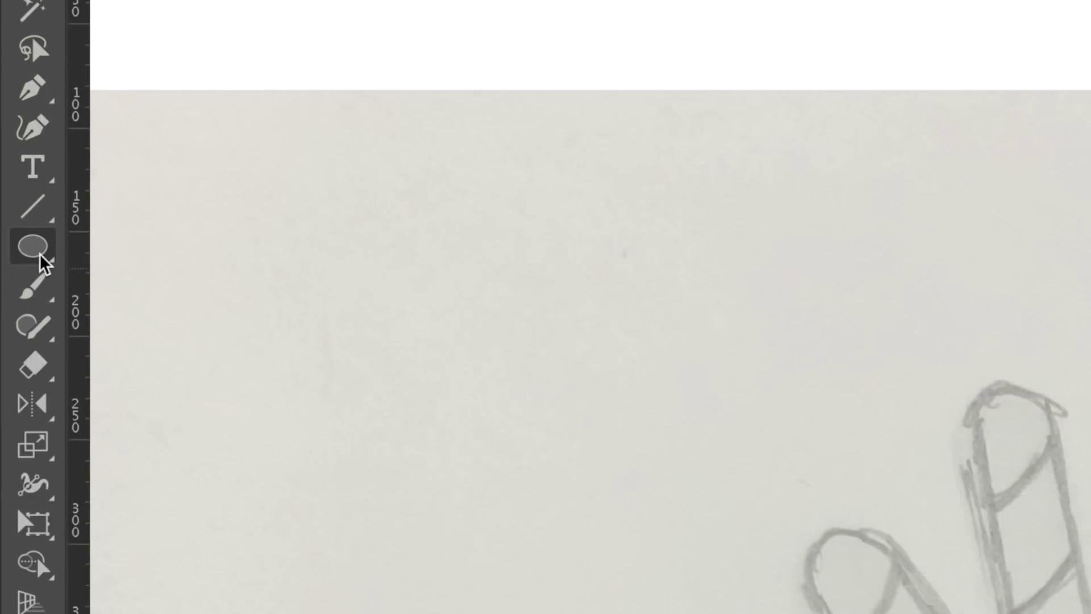
Draw a narrow upright rectangle about 40 by 256 px to the right above the scoops for a wafer stick
{"action": "left_click_drag", "start_coordinate": [39, 253], "coordinate": [162, 248]}
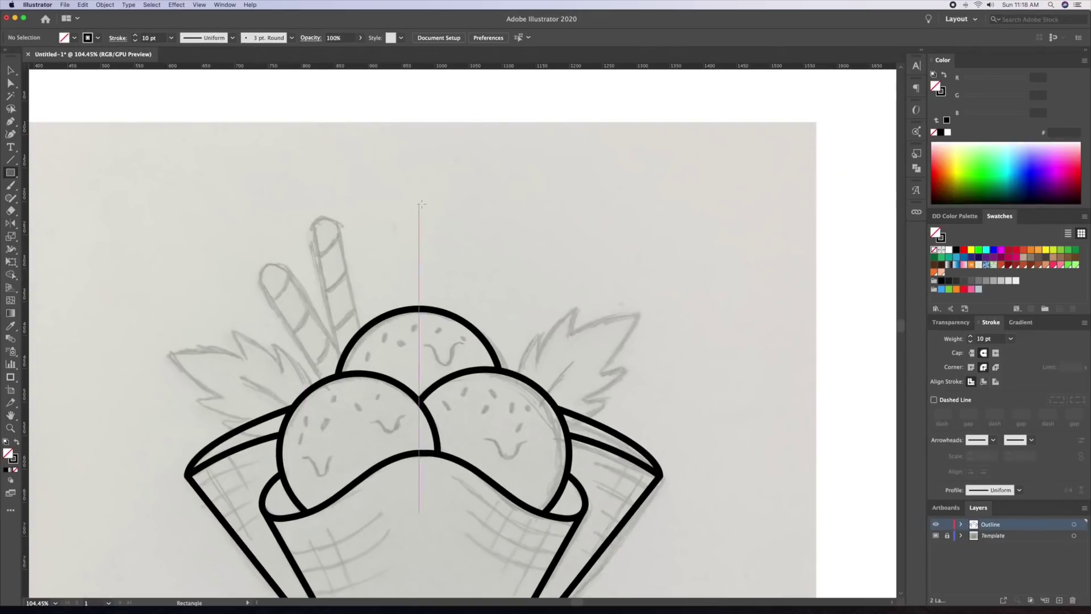
{"action": "left_click_drag", "start_coordinate": [531, 193], "coordinate": [561, 365]}
{"action": "key", "text": "v"}
{"action": "scroll", "coordinate": [564, 282], "scroll_direction": "up", "scroll_amount": 2}
{"action": "left_click_drag", "start_coordinate": [564, 282], "coordinate": [561, 282]}
{"action": "scroll", "coordinate": [549, 222], "scroll_direction": "up", "scroll_amount": 3}
Fully round the rectangle's corners with the Direct Selection tool so both stick ends become semicircular
{"action": "key", "text": "a"}
{"action": "left_click_drag", "start_coordinate": [559, 183], "coordinate": [482, 231]}
{"action": "left_click", "coordinate": [628, 212]}
Draw a curved diagonal stripe across the stick near its upper end with the Pen tool
{"action": "scroll", "coordinate": [609, 214], "scroll_direction": "up", "scroll_amount": 3}
{"action": "key", "text": "p"}
{"action": "left_click", "coordinate": [572, 198]}
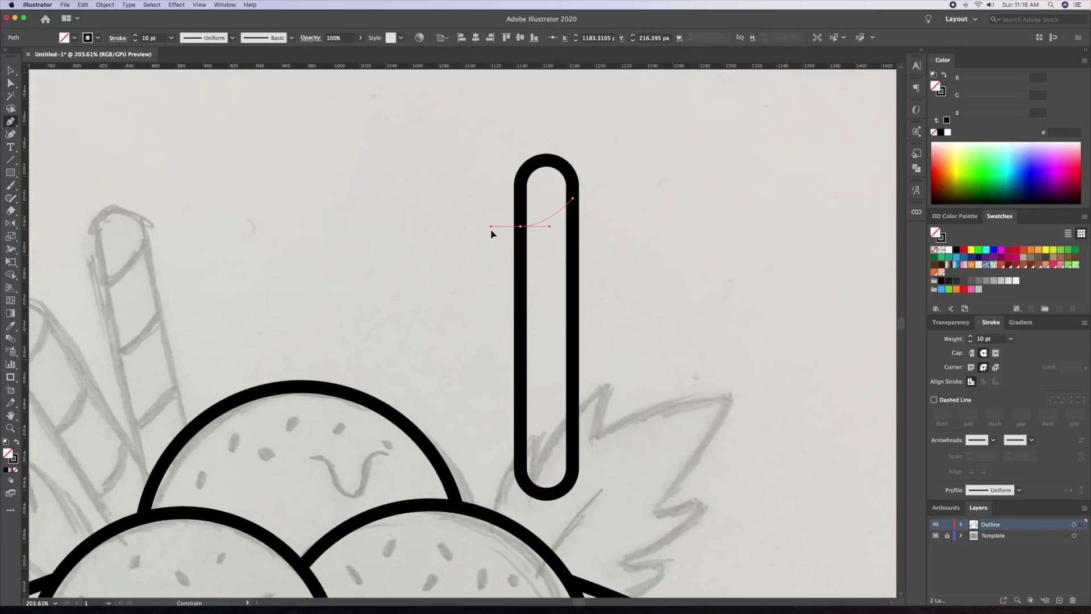
{"action": "key", "text": "v"}
{"action": "left_click", "coordinate": [644, 228]}
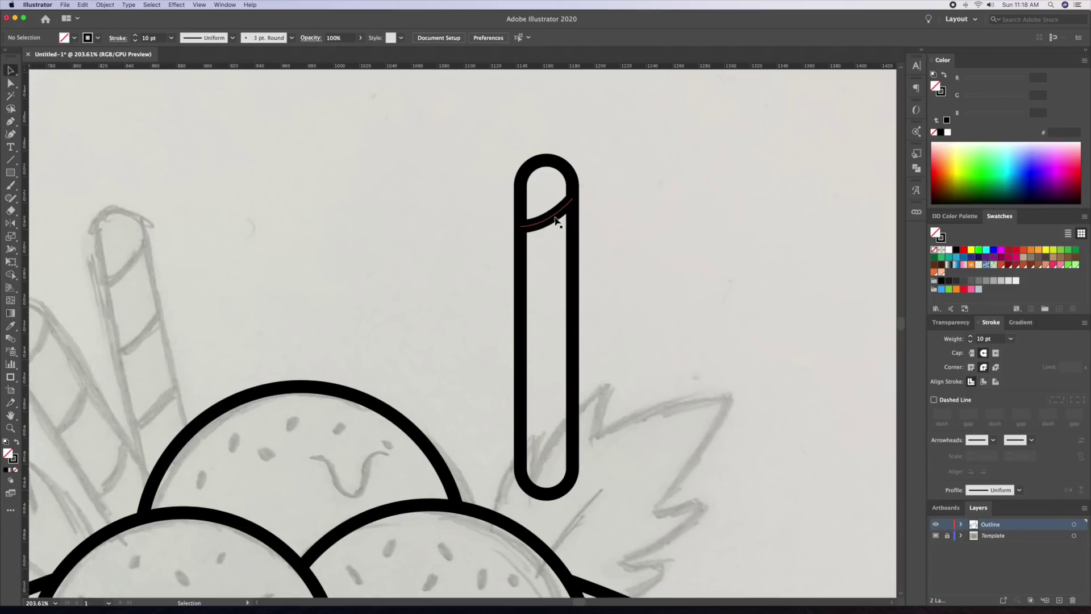
Duplicate the stripe straight down the stick at even spacing to make four stripes in total
{"action": "left_click_drag", "start_coordinate": [556, 219], "coordinate": [558, 271]}
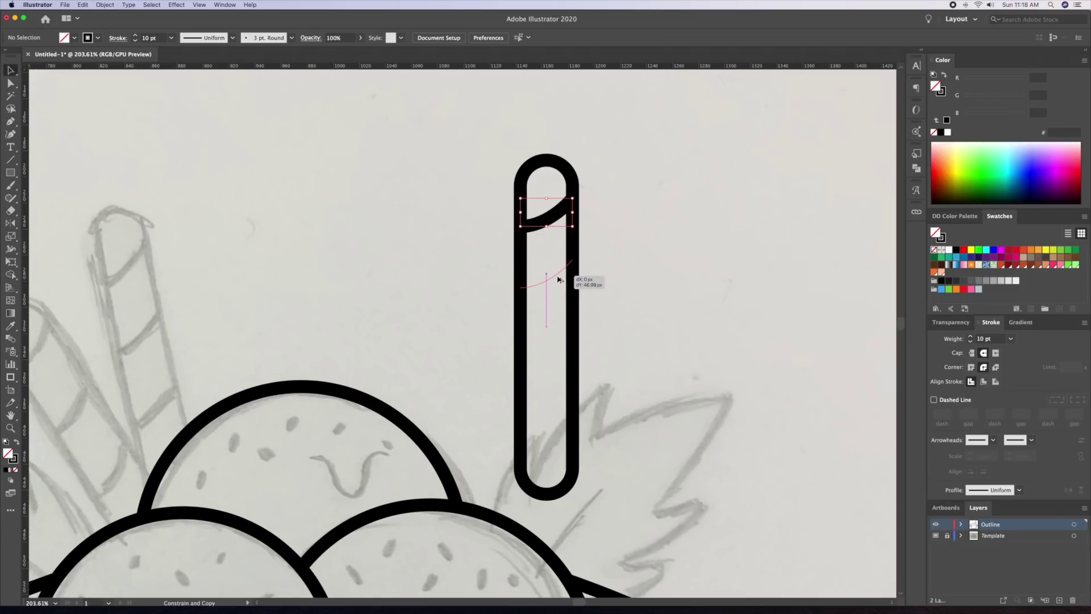
{"action": "left_click_drag", "start_coordinate": [558, 279], "coordinate": [558, 280]}
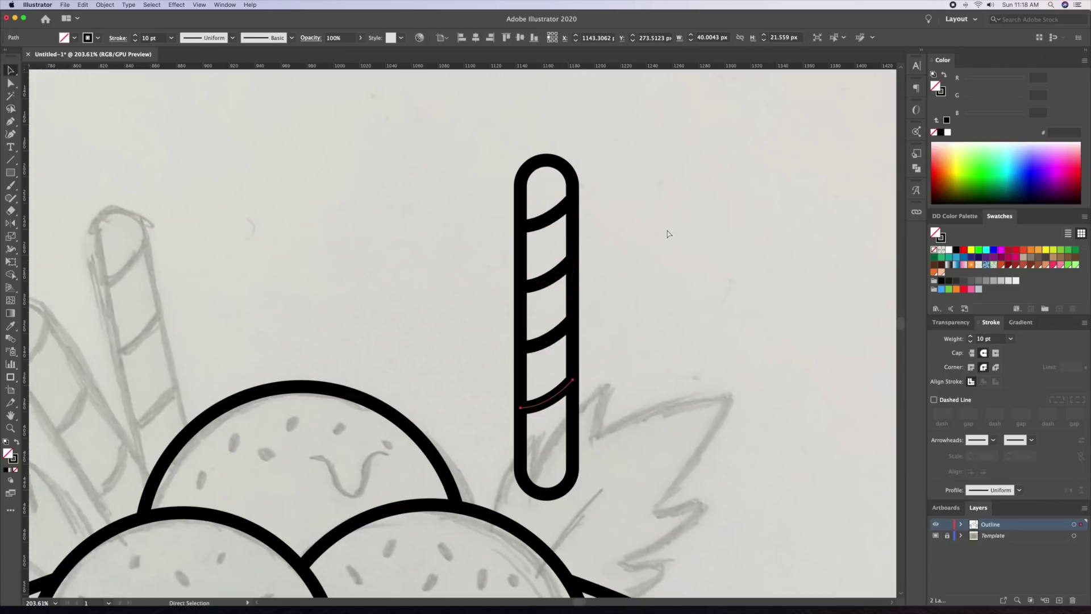
{"action": "key", "text": "super+d"}
{"action": "left_click", "coordinate": [675, 242]}
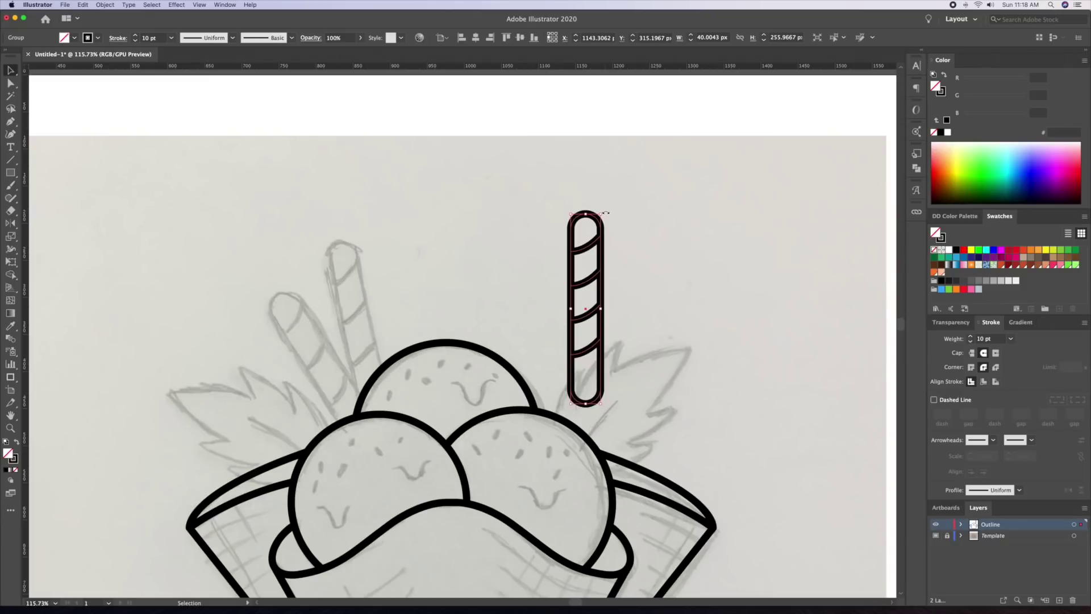
Place a copy of the striped stick over the sketch's right-hand stick, rotating and nudging it to match the tilt
{"action": "left_click", "coordinate": [637, 200]}
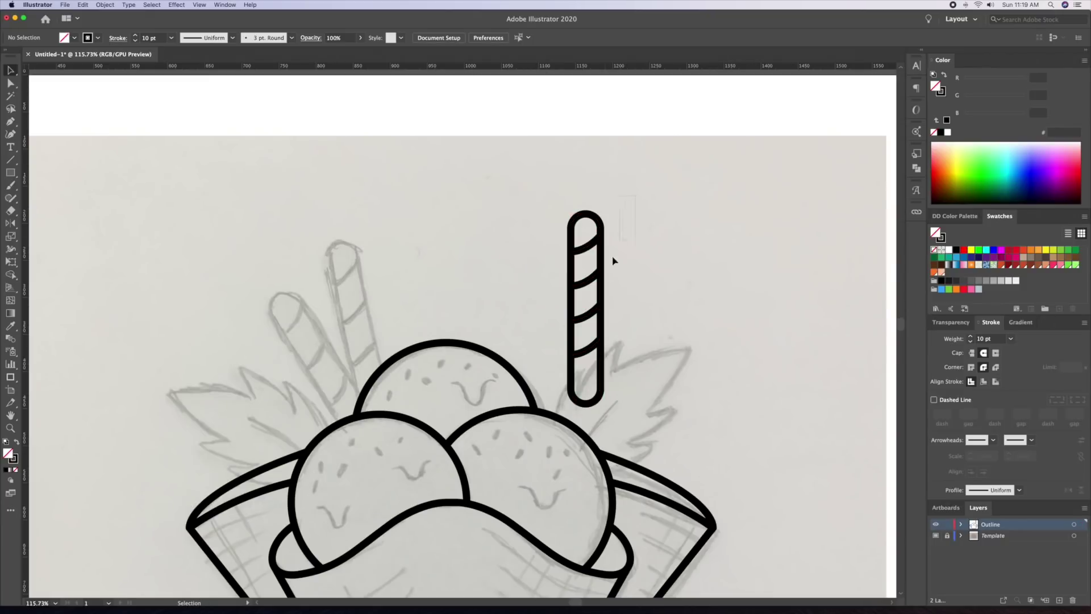
{"action": "mouse_move", "coordinate": [596, 358]}
{"action": "left_mouse_down"}
{"action": "mouse_move", "coordinate": [650, 356]}
{"action": "mouse_move", "coordinate": [375, 359]}
{"action": "left_mouse_up"}
{"action": "left_click", "coordinate": [717, 351]}
{"action": "key", "text": "r"}
{"action": "left_click_drag", "start_coordinate": [373, 205], "coordinate": [356, 238]}
{"action": "key", "text": "v"}
{"action": "key", "text": "shift+Left"}
{"action": "key", "text": "shift+Down"}
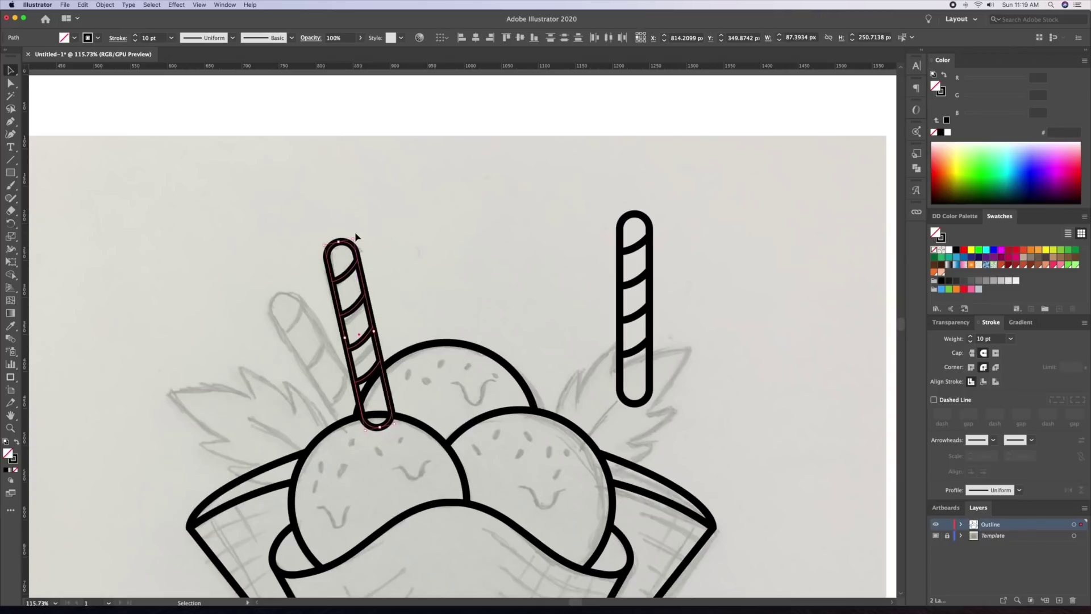
{"action": "key", "text": "shift+Up"}
Trim away the tilted stick's lower end where it overlaps the scoops, using Shape Builder
{"action": "left_click", "coordinate": [340, 379]}
{"action": "left_click_drag", "start_coordinate": [340, 378], "coordinate": [439, 375]}
{"action": "left_click_drag", "start_coordinate": [438, 375], "coordinate": [480, 353]}
{"action": "left_click", "coordinate": [479, 353]}
{"action": "left_click", "coordinate": [498, 316], "text": "shift"}
{"action": "key", "text": "shift+m"}
{"action": "left_click", "coordinate": [480, 350], "text": "alt"}
{"action": "key", "text": "v"}
{"action": "left_click", "coordinate": [519, 207]}
Position the remaining striped stick over the sketch's left-hand stick, tilted to match it
{"action": "key", "text": "z"}
{"action": "left_click_drag", "start_coordinate": [490, 223], "coordinate": [480, 195]}
{"action": "key", "text": "v"}
{"action": "mouse_move", "coordinate": [719, 278]}
{"action": "left_mouse_down"}
{"action": "mouse_move", "coordinate": [803, 108]}
{"action": "mouse_move", "coordinate": [730, 121]}
{"action": "left_mouse_up"}
{"action": "mouse_move", "coordinate": [777, 194]}
{"action": "left_mouse_down"}
{"action": "mouse_move", "coordinate": [419, 266]}
{"action": "mouse_move", "coordinate": [411, 257]}
{"action": "left_mouse_up"}
Select the left stick with the left scoop outline and remove the stick's end inside the scoop with Shape Builder
{"action": "scroll", "coordinate": [446, 246], "scroll_direction": "up", "scroll_amount": 4}
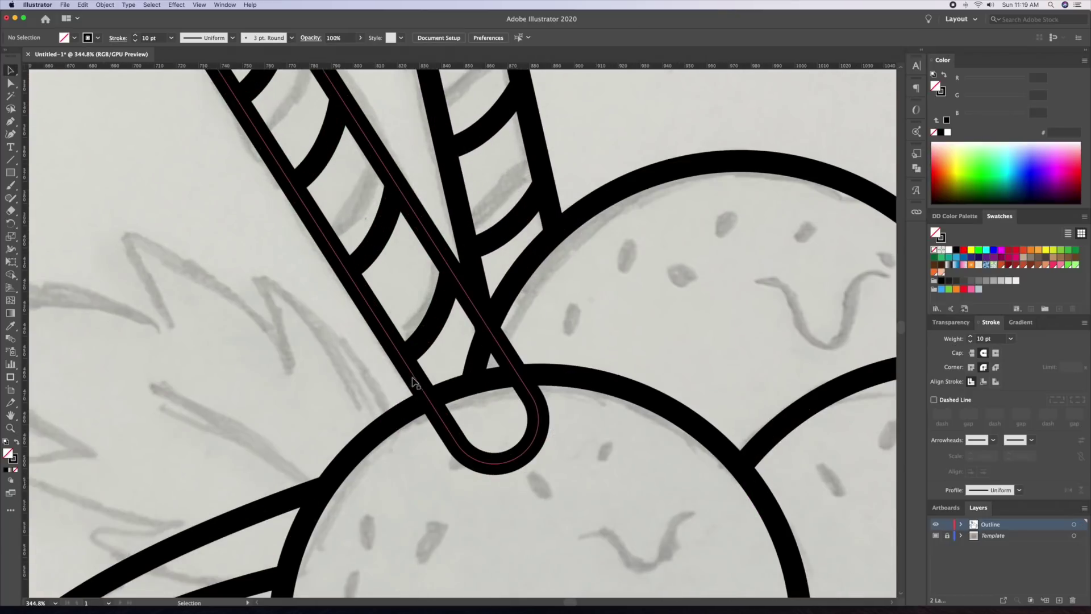
{"action": "left_click", "coordinate": [459, 390]}
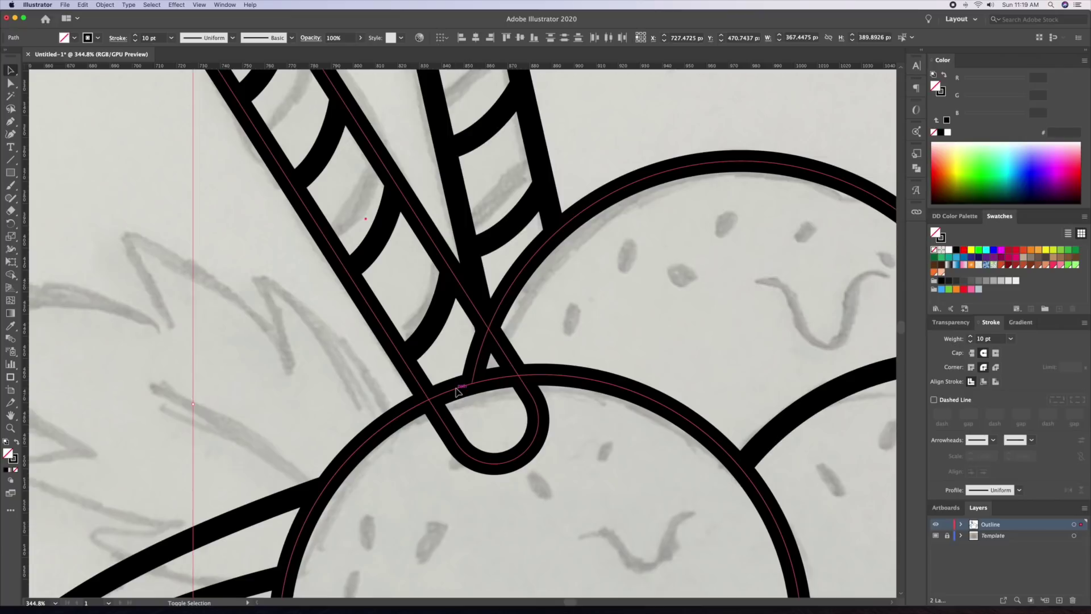
{"action": "key", "text": "shift+m"}
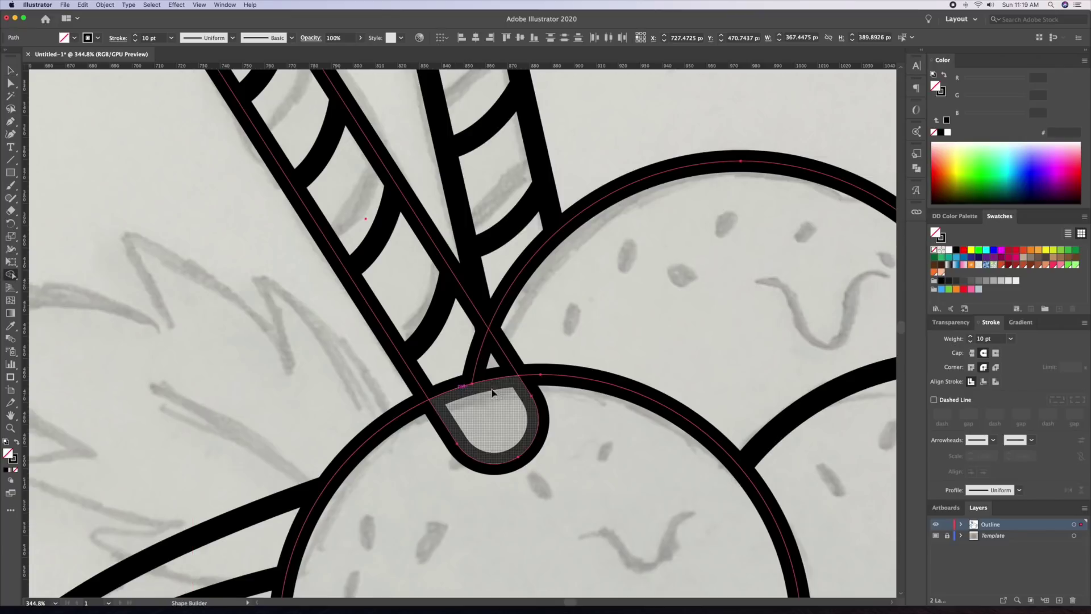
{"action": "left_click", "coordinate": [536, 414], "text": "alt"}
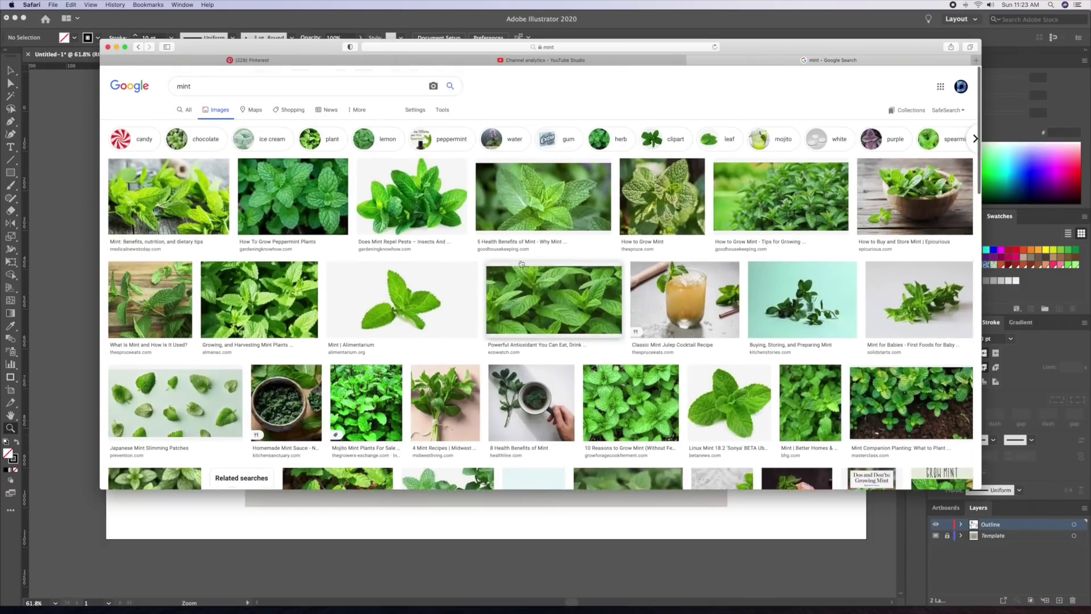
Search Google Images for "mint transparent background" and bring the two-leaf mint picture into Illustrator as reference
{"action": "left_click", "coordinate": [211, 84]}
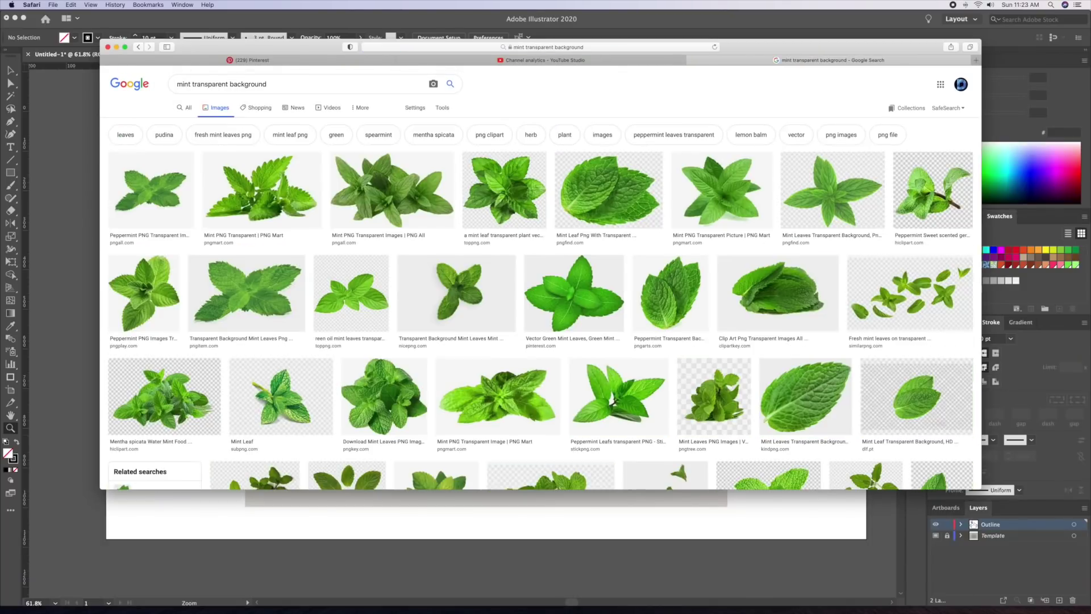
{"action": "scroll", "coordinate": [728, 390], "scroll_direction": "down", "scroll_amount": 6}
{"action": "left_click", "coordinate": [939, 171]}
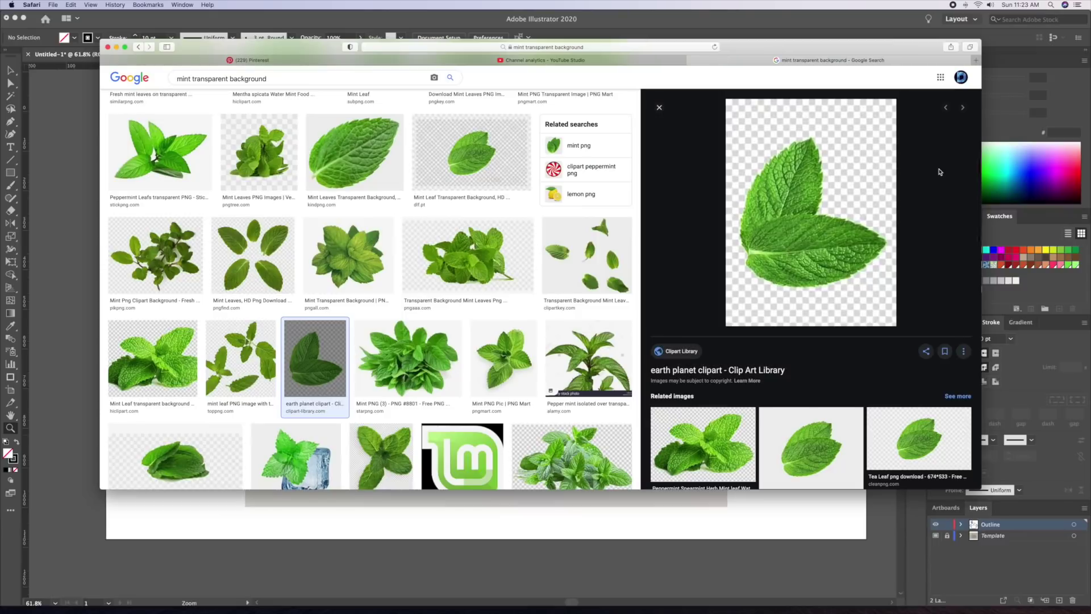
{"action": "left_click_drag", "start_coordinate": [800, 276], "coordinate": [563, 529]}
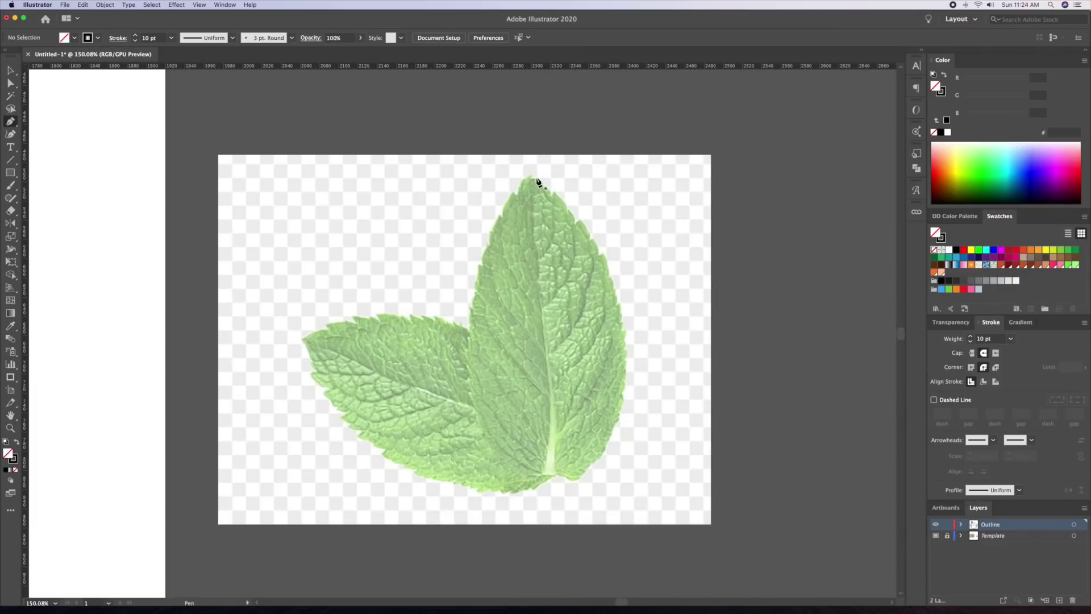
Trace the upright mint leaf's left half with the Pen tool as a closed path with a straight midline and serrated edge
{"action": "left_click", "coordinate": [536, 178]}
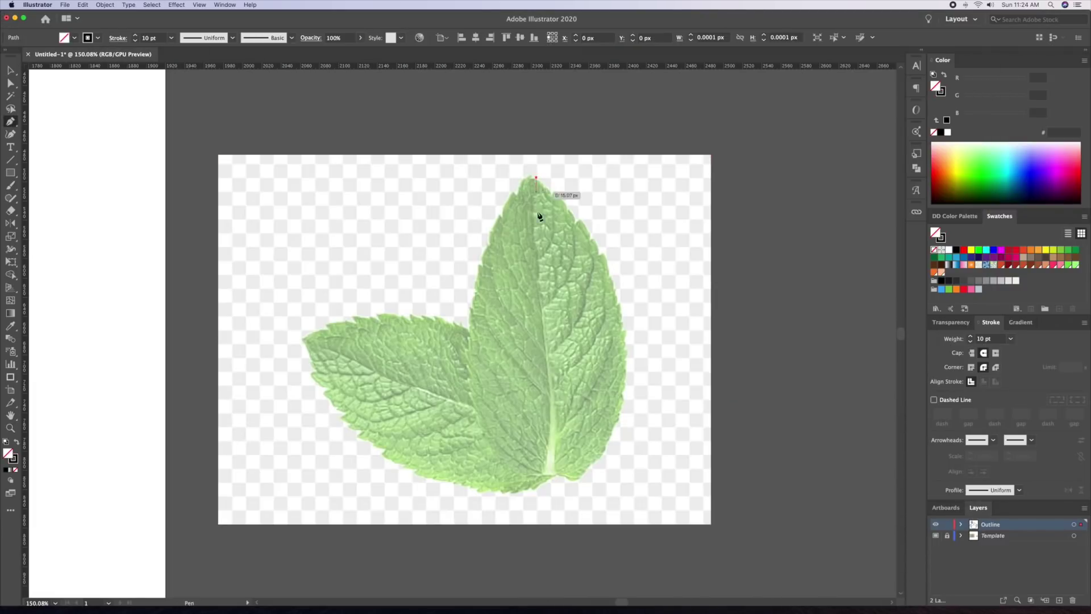
{"action": "left_click", "coordinate": [543, 476], "text": "shift"}
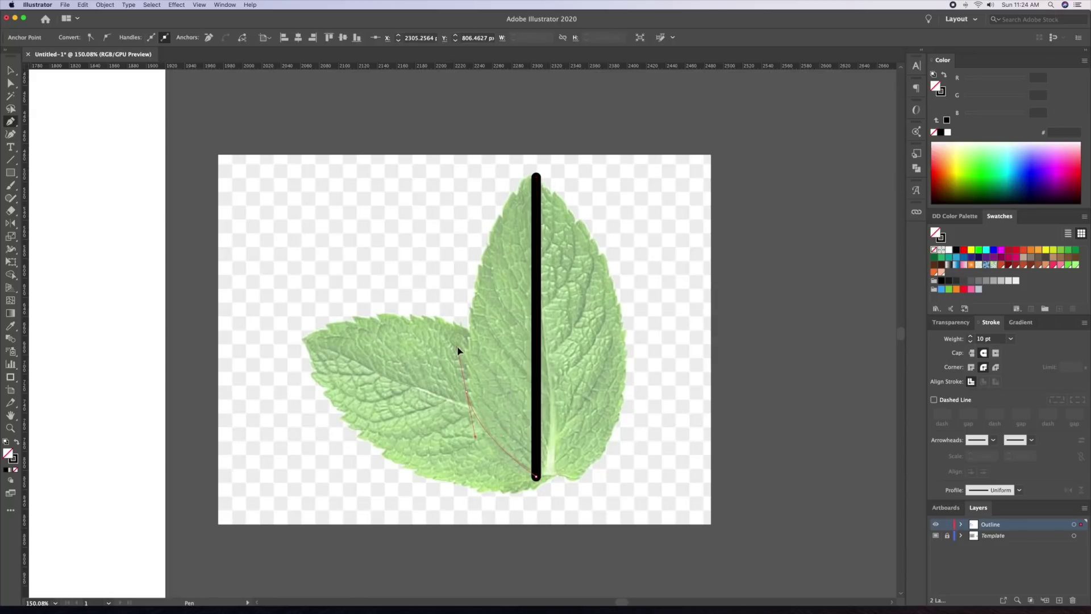
{"action": "left_click_drag", "start_coordinate": [460, 341], "coordinate": [458, 342]}
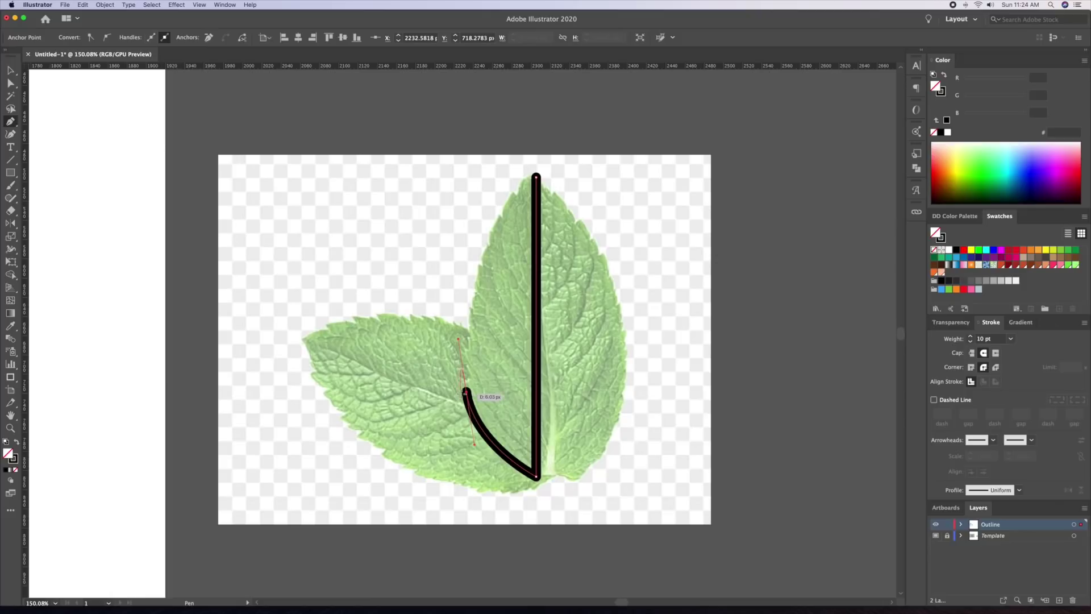
{"action": "left_click_drag", "start_coordinate": [478, 401], "coordinate": [483, 231]}
{"action": "left_click", "coordinate": [477, 330]}
{"action": "left_click_drag", "start_coordinate": [536, 176], "coordinate": [590, 139]}
Reflect a copy of the half leaf across its midline and unite both halves into one outline with Pathfinder
{"action": "key", "text": "v"}
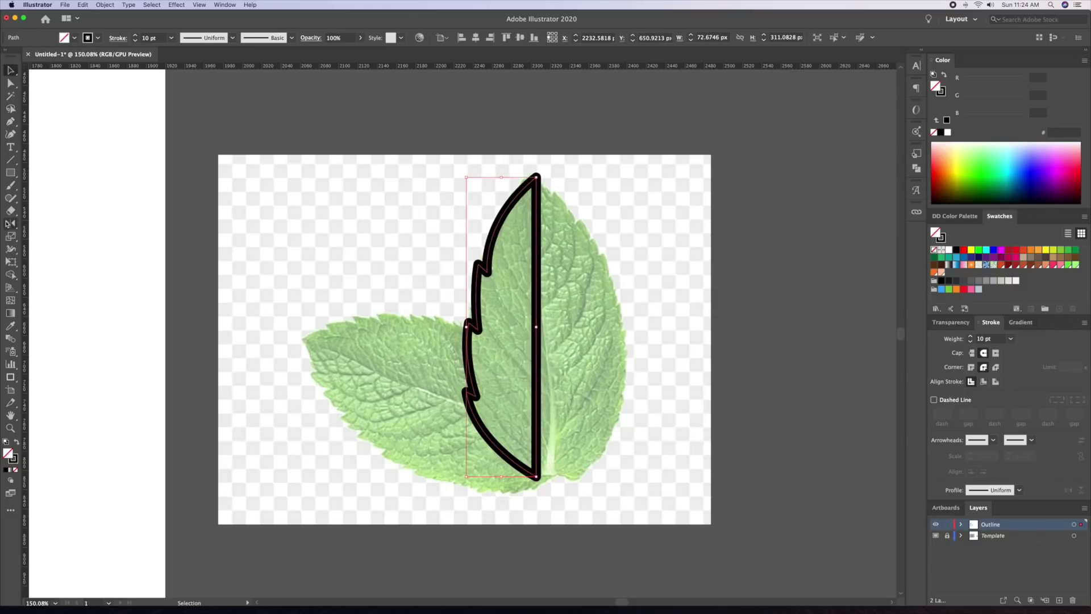
{"action": "left_click", "coordinate": [538, 302], "text": "alt"}
{"action": "left_click", "coordinate": [283, 290]}
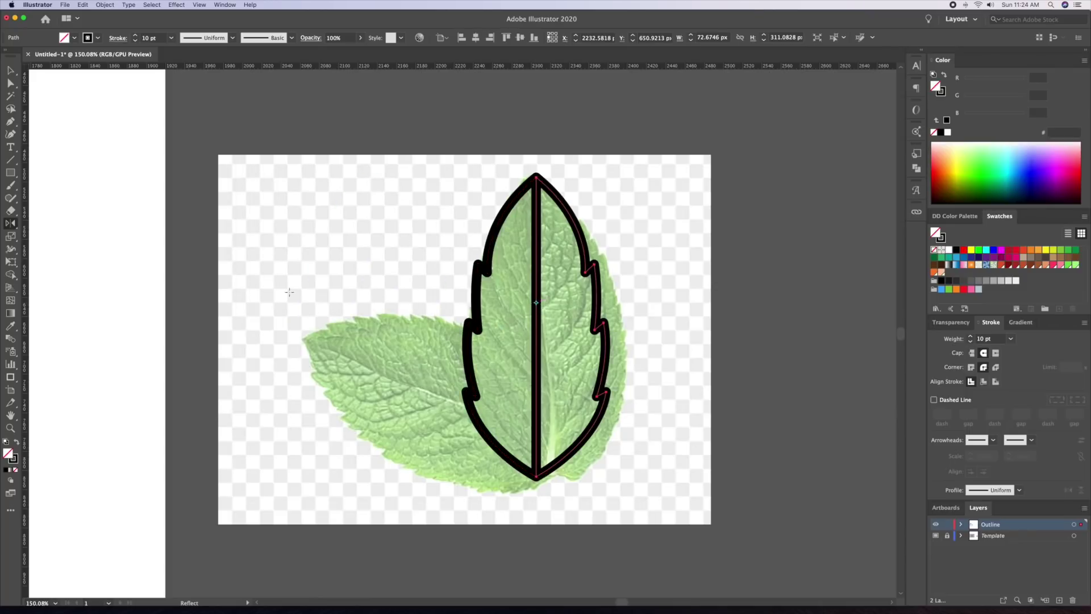
{"action": "left_click", "coordinate": [650, 335]}
{"action": "key", "text": "super+a"}
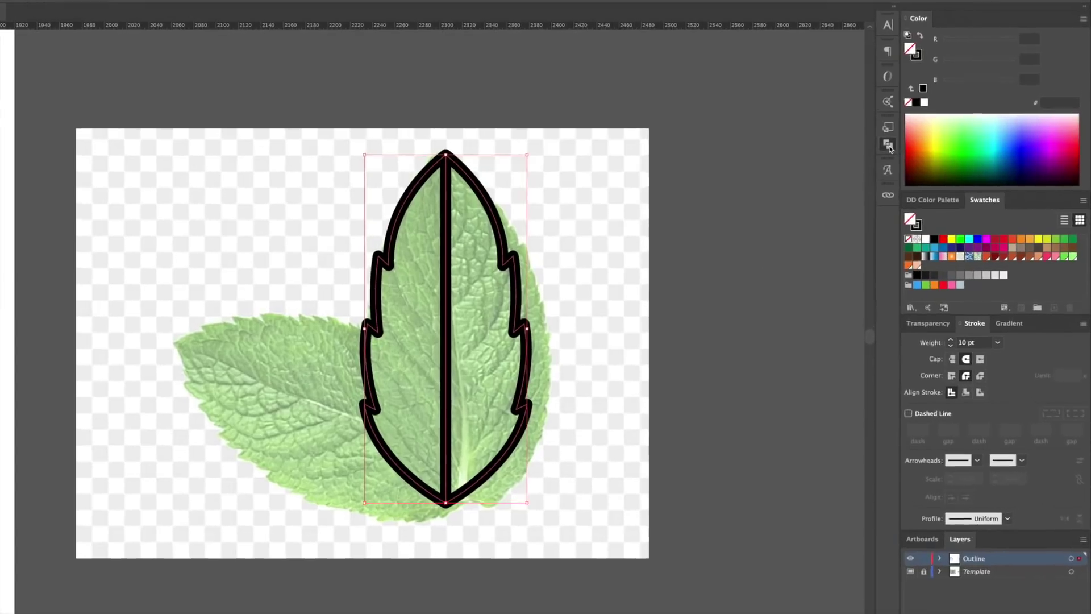
{"action": "left_click", "coordinate": [917, 170]}
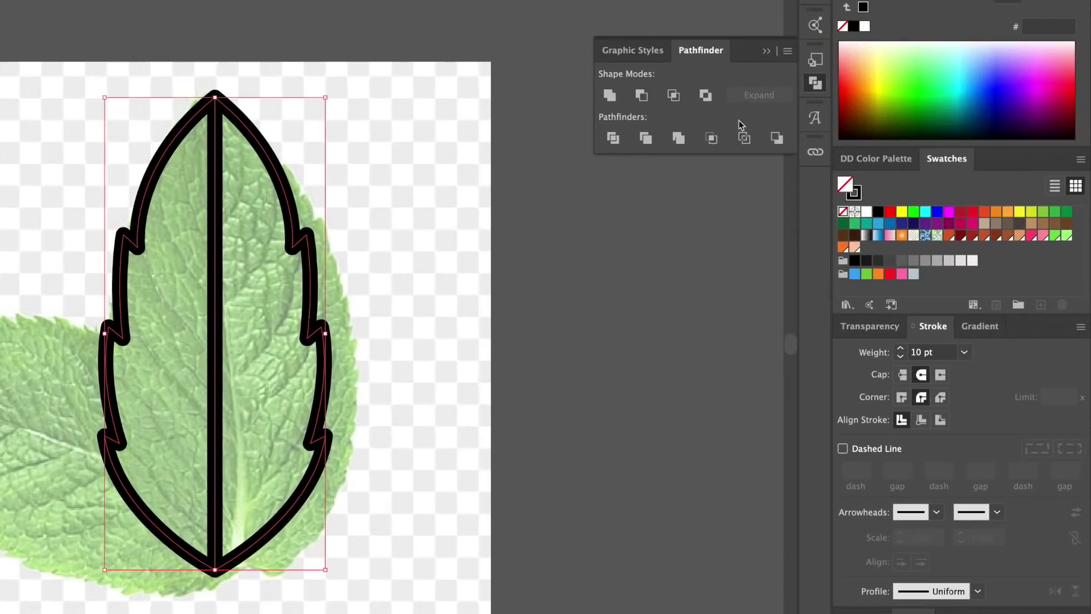
{"action": "left_click", "coordinate": [610, 95]}
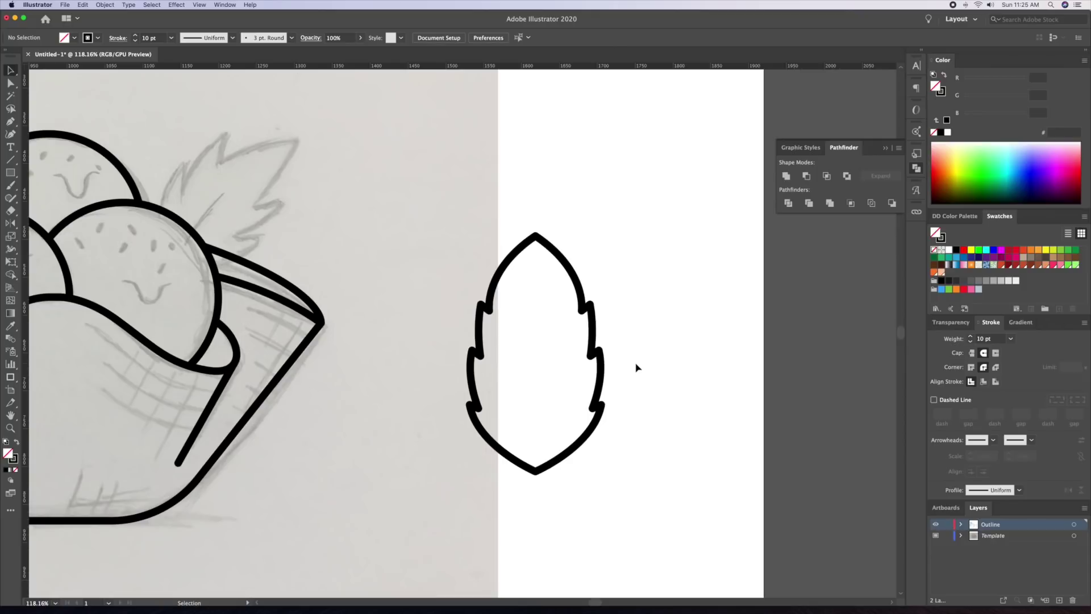
Draw a straight vertical vein from the leaf's base to about two thirds of its height
{"action": "key", "text": "p"}
{"action": "left_click", "coordinate": [536, 469]}
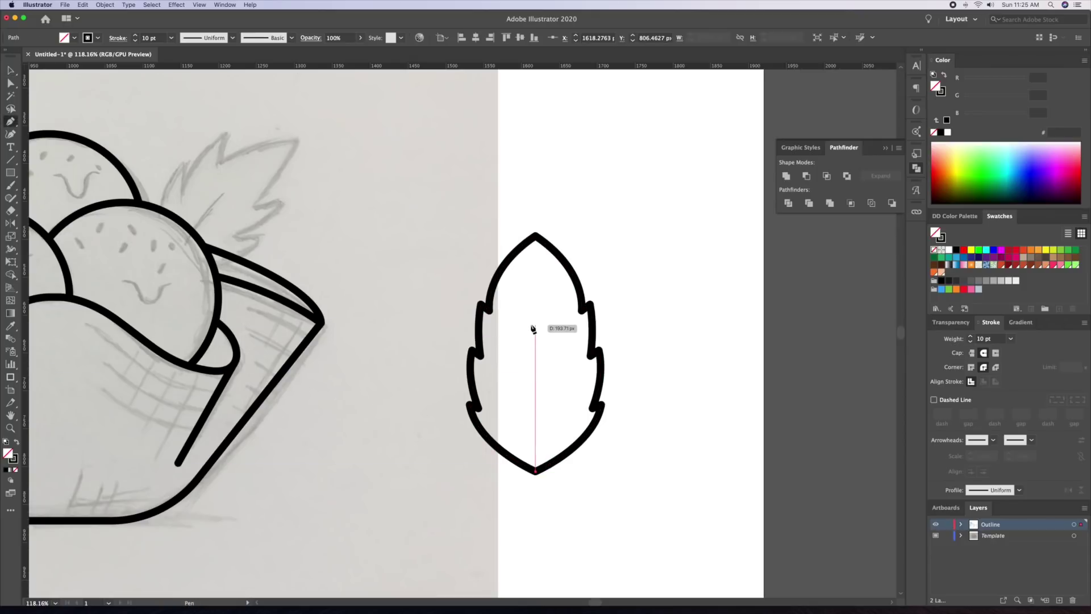
{"action": "left_click", "coordinate": [535, 320]}
{"action": "key", "text": "v"}
{"action": "left_click", "coordinate": [682, 371]}
Taper the vein with the Width tool so it narrows from the leaf's base to a point at its upper end
{"action": "key", "text": "z"}
{"action": "left_click_drag", "start_coordinate": [538, 400], "coordinate": [559, 362]}
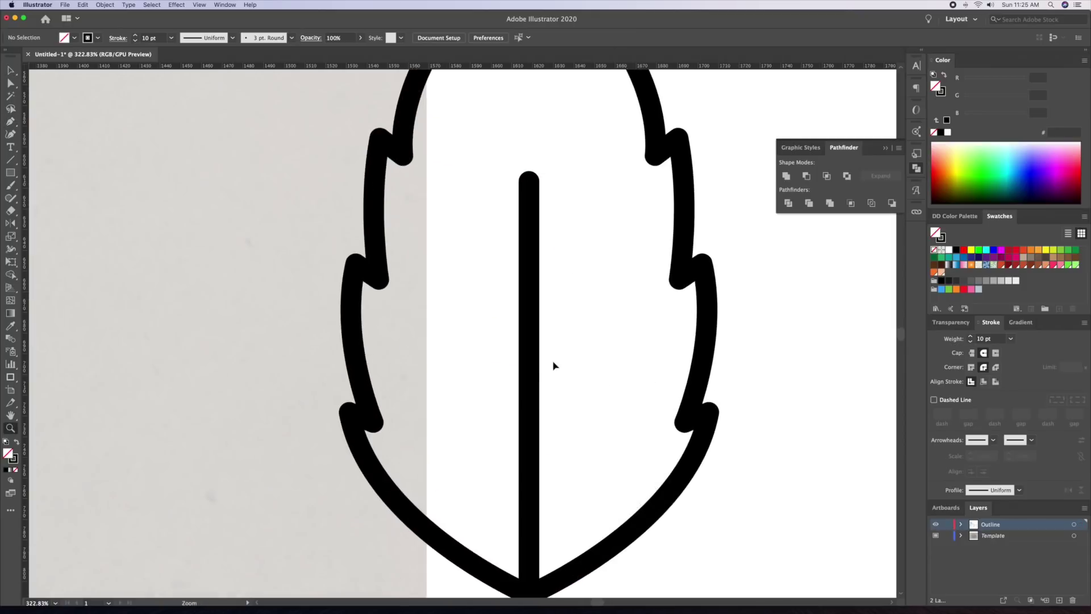
{"action": "left_click", "coordinate": [530, 373]}
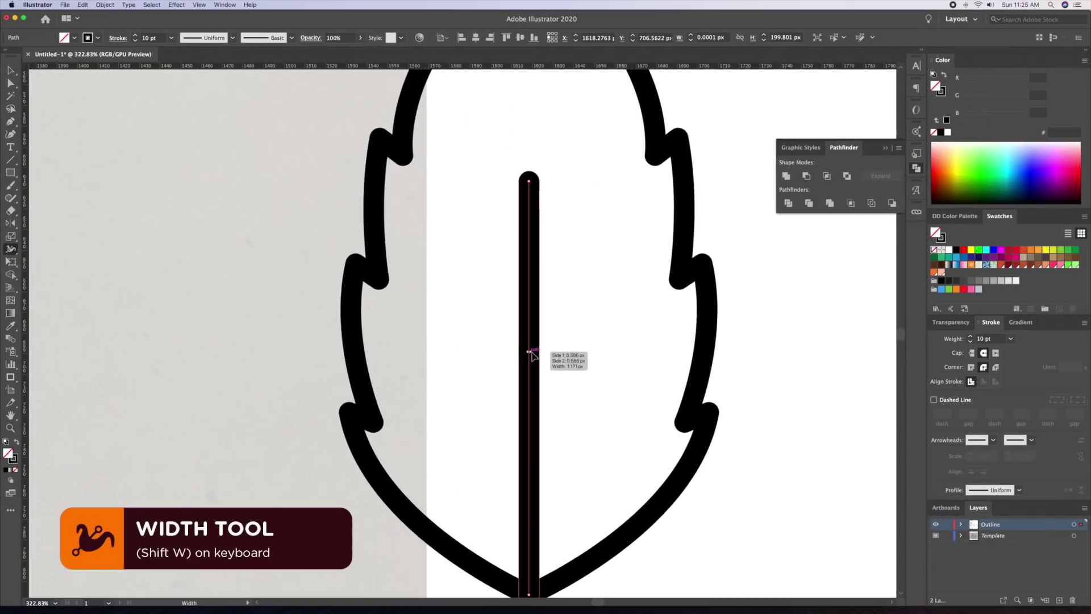
{"action": "left_click_drag", "start_coordinate": [531, 352], "coordinate": [540, 358]}
{"action": "left_click_drag", "start_coordinate": [539, 183], "coordinate": [529, 182]}
{"action": "left_click_drag", "start_coordinate": [529, 353], "coordinate": [539, 509]}
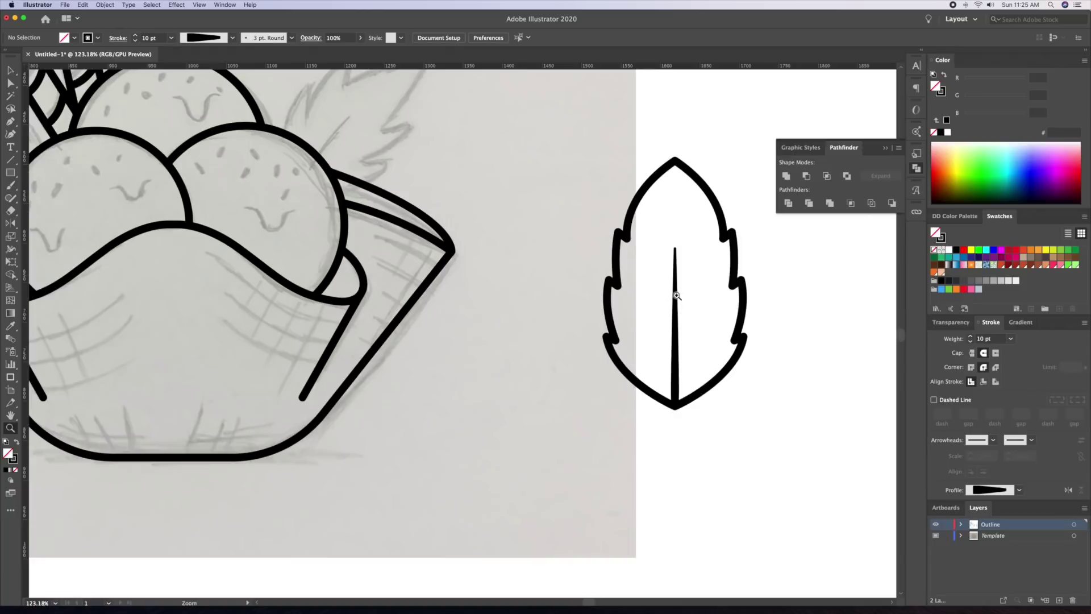
Duplicate the leaf with its vein beyond the artboard and group the leaf that stays on the artboard
{"action": "left_click_drag", "start_coordinate": [676, 297], "coordinate": [529, 370]}
{"action": "left_click_drag", "start_coordinate": [571, 298], "coordinate": [554, 301]}
{"action": "left_click_drag", "start_coordinate": [574, 343], "coordinate": [570, 383]}
{"action": "key", "text": "v"}
{"action": "left_click_drag", "start_coordinate": [597, 307], "coordinate": [524, 398]}
{"action": "left_click_drag", "start_coordinate": [538, 414], "coordinate": [578, 374]}
{"action": "left_click_drag", "start_coordinate": [646, 266], "coordinate": [549, 268]}
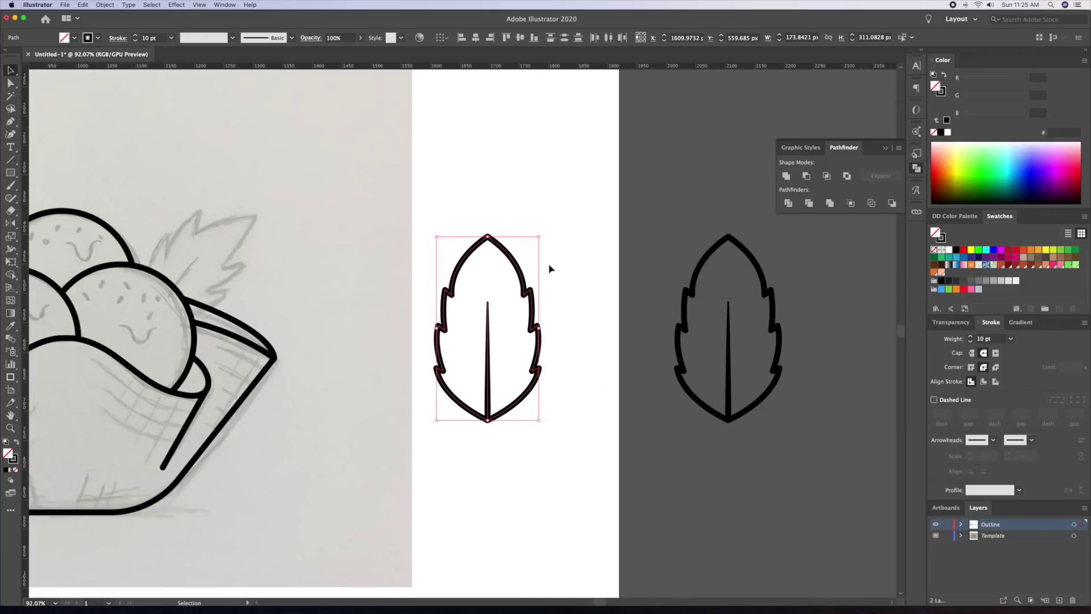
{"action": "key", "text": "super+g"}
{"action": "mouse_move", "coordinate": [533, 388]}
{"action": "left_mouse_down"}
{"action": "mouse_move", "coordinate": [553, 402]}
{"action": "mouse_move", "coordinate": [527, 376]}
{"action": "left_mouse_up"}
{"action": "key", "text": "super+z"}
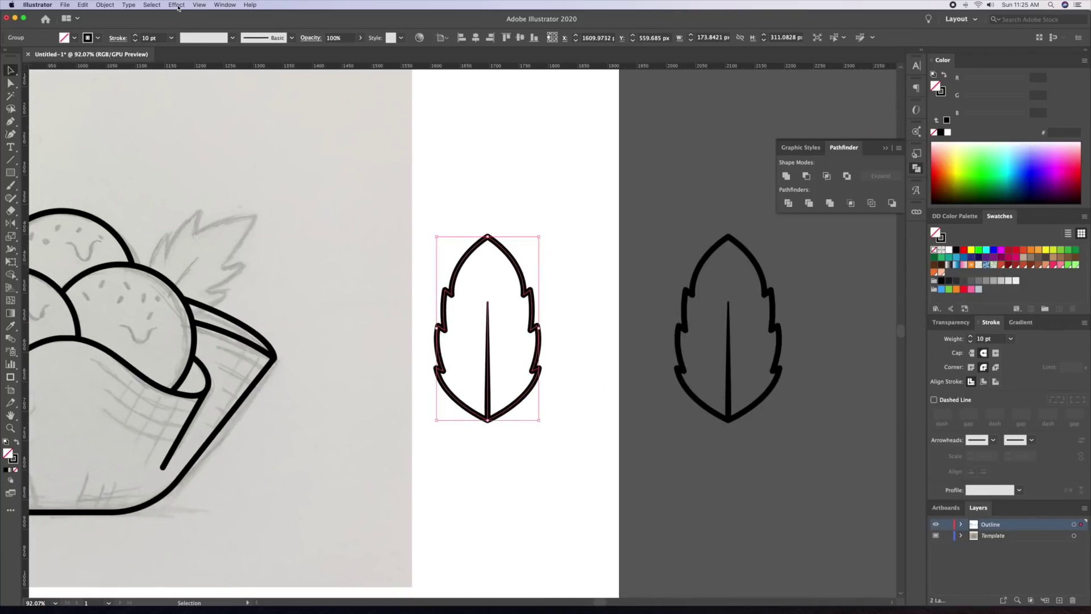
Apply a vertical Arc warp with a bend of about 20% to the grouped leaf and expand its appearance
{"action": "left_click", "coordinate": [177, 6]}
{"action": "mouse_move", "coordinate": [233, 82]}
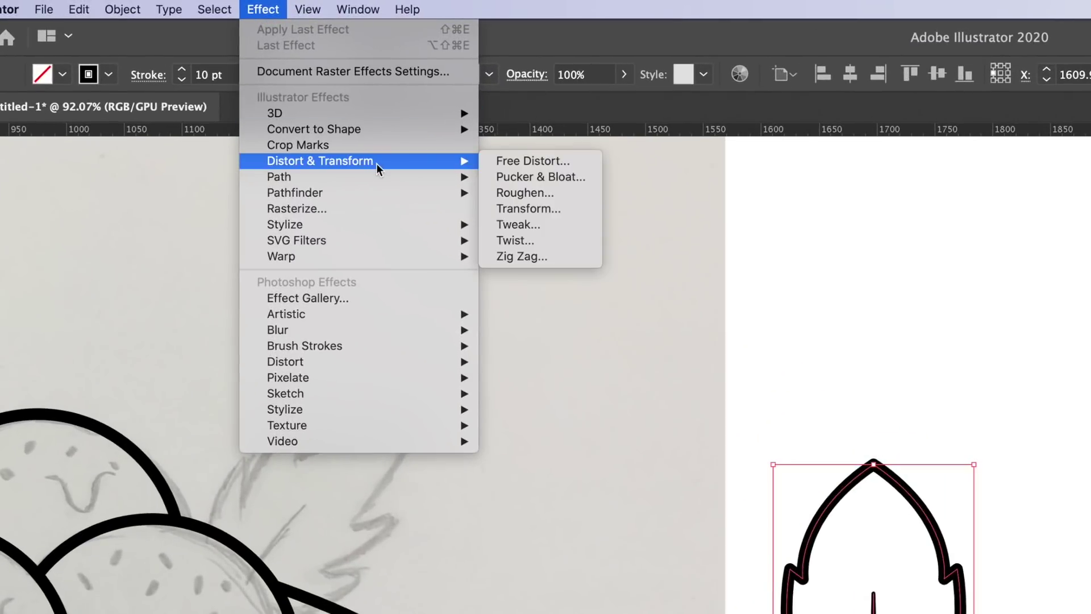
{"action": "mouse_move", "coordinate": [351, 257]}
{"action": "left_click", "coordinate": [546, 255]}
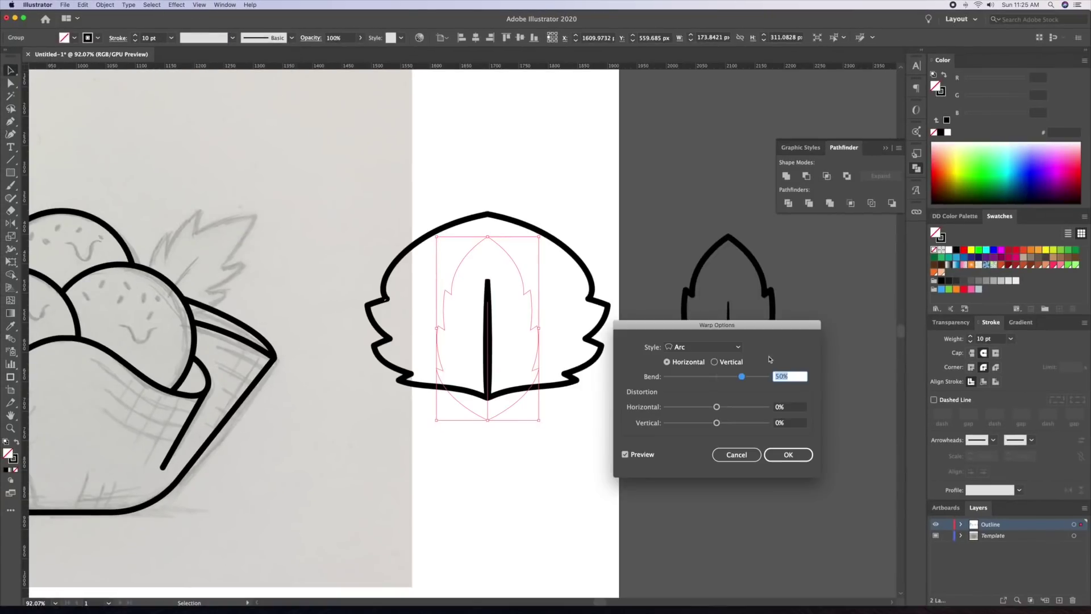
{"action": "left_click", "coordinate": [715, 362]}
{"action": "left_click", "coordinate": [792, 377]}
{"action": "key", "text": "shift+Down"}
{"action": "key", "text": "shift+Down"}
{"action": "key", "text": "shift+Down"}
{"action": "key", "text": "shift+Down"}
{"action": "key", "text": "shift+Down"}
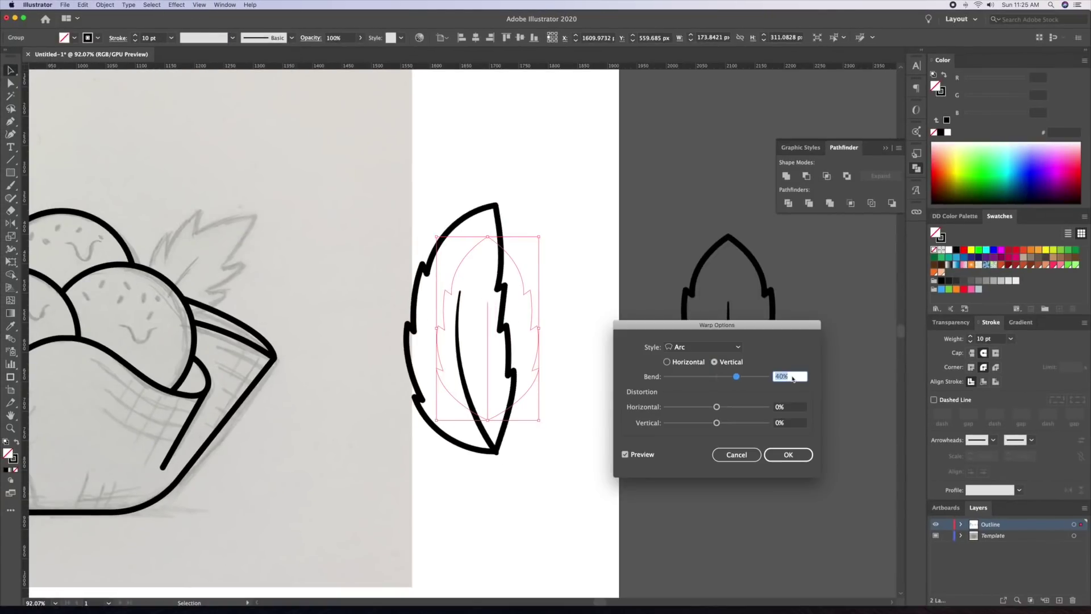
{"action": "key", "text": "shift+Down"}
{"action": "key", "text": "shift+Down"}
{"action": "key", "text": "shift+Down"}
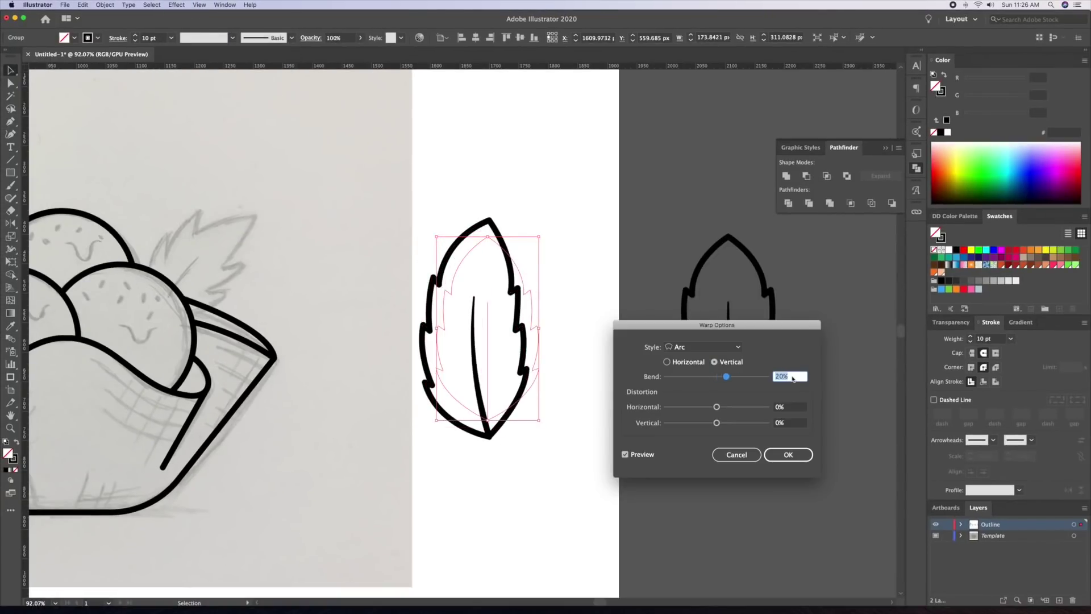
{"action": "key", "text": "Return"}
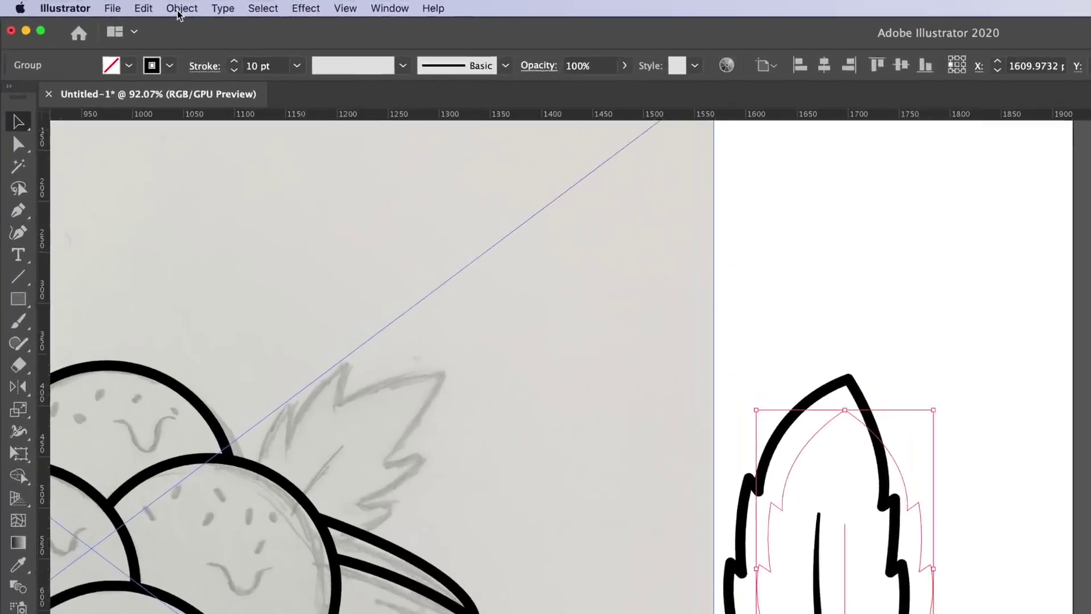
{"action": "left_click", "coordinate": [105, 4]}
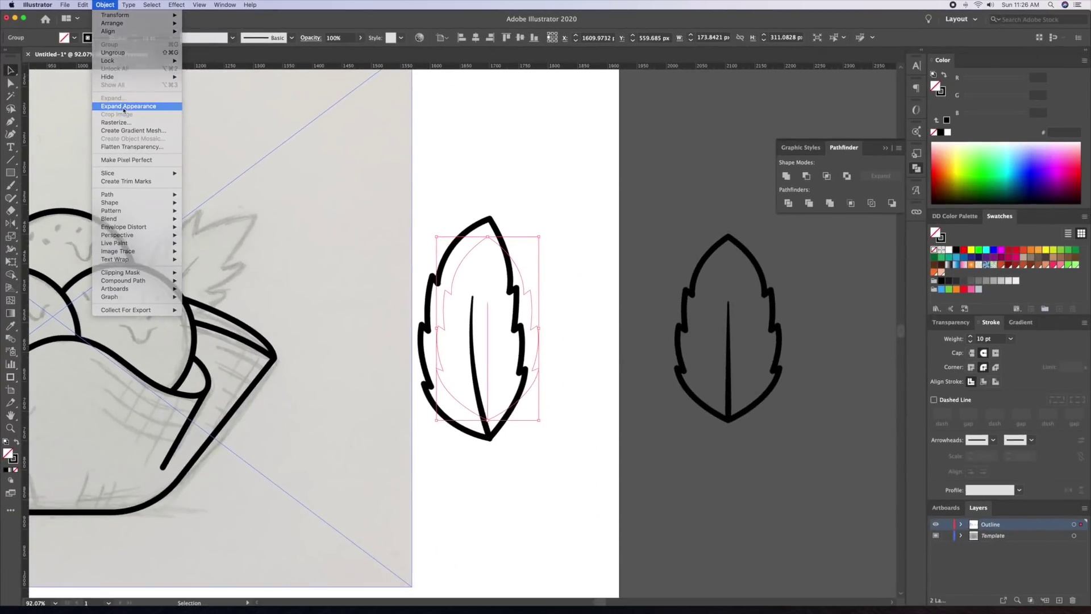
{"action": "left_click", "coordinate": [124, 108]}
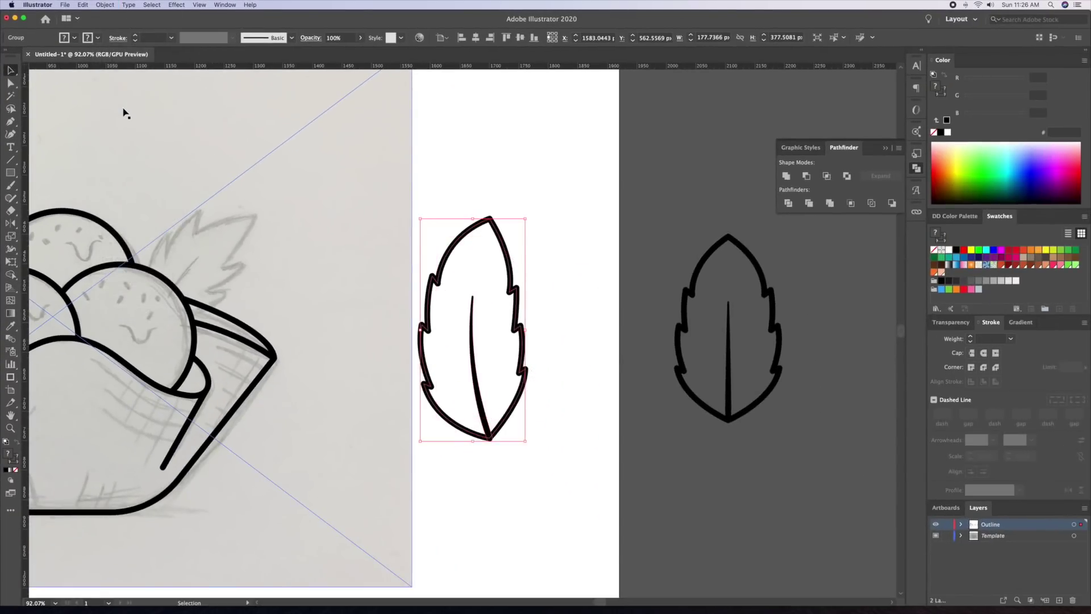
Scale and rotate the bent leaf and place it over the sketch's right-hand leaf, with its base on the right scoop
{"action": "scroll", "coordinate": [484, 152], "scroll_direction": "left", "scroll_amount": 5}
{"action": "mouse_move", "coordinate": [569, 225]}
{"action": "left_mouse_down"}
{"action": "mouse_move", "coordinate": [440, 213]}
{"action": "mouse_move", "coordinate": [295, 152]}
{"action": "left_mouse_up"}
{"action": "mouse_move", "coordinate": [371, 133]}
{"action": "left_mouse_down"}
{"action": "mouse_move", "coordinate": [353, 173]}
{"action": "mouse_move", "coordinate": [524, 197]}
{"action": "mouse_move", "coordinate": [566, 274]}
{"action": "left_mouse_up"}
{"action": "scroll", "coordinate": [511, 197], "scroll_direction": "up", "scroll_amount": 2}
{"action": "left_click_drag", "start_coordinate": [487, 203], "coordinate": [493, 183]}
{"action": "left_click_drag", "start_coordinate": [492, 180], "coordinate": [510, 187]}
{"action": "left_click_drag", "start_coordinate": [525, 226], "coordinate": [549, 245]}
{"action": "left_click_drag", "start_coordinate": [551, 286], "coordinate": [559, 276]}
{"action": "left_click_drag", "start_coordinate": [523, 192], "coordinate": [535, 198]}
{"action": "left_click", "coordinate": [567, 289]}
Ungroup the leaf and remove the part of its outline inside the right scoop with Shape Builder
{"action": "right_click", "coordinate": [656, 283]}
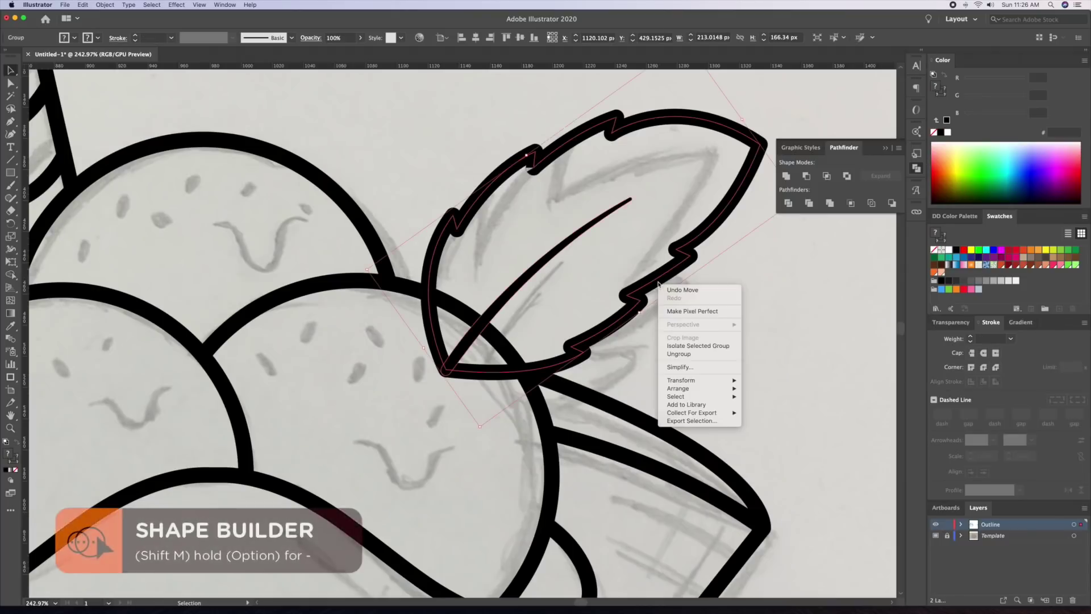
{"action": "left_click", "coordinate": [693, 355]}
{"action": "left_click", "coordinate": [731, 337]}
{"action": "left_click", "coordinate": [579, 355]}
{"action": "left_click", "coordinate": [544, 403], "text": "shift"}
{"action": "key", "text": "shift+m"}
{"action": "left_click", "coordinate": [507, 368], "text": "alt"}
Select the vein with the right scoop outline and remove the vein's end inside the scoop with Shape Builder
{"action": "key", "text": "v"}
{"action": "left_click", "coordinate": [660, 373]}
{"action": "left_click", "coordinate": [493, 311]}
{"action": "left_click", "coordinate": [510, 364], "text": "shift"}
{"action": "key", "text": "shift+m"}
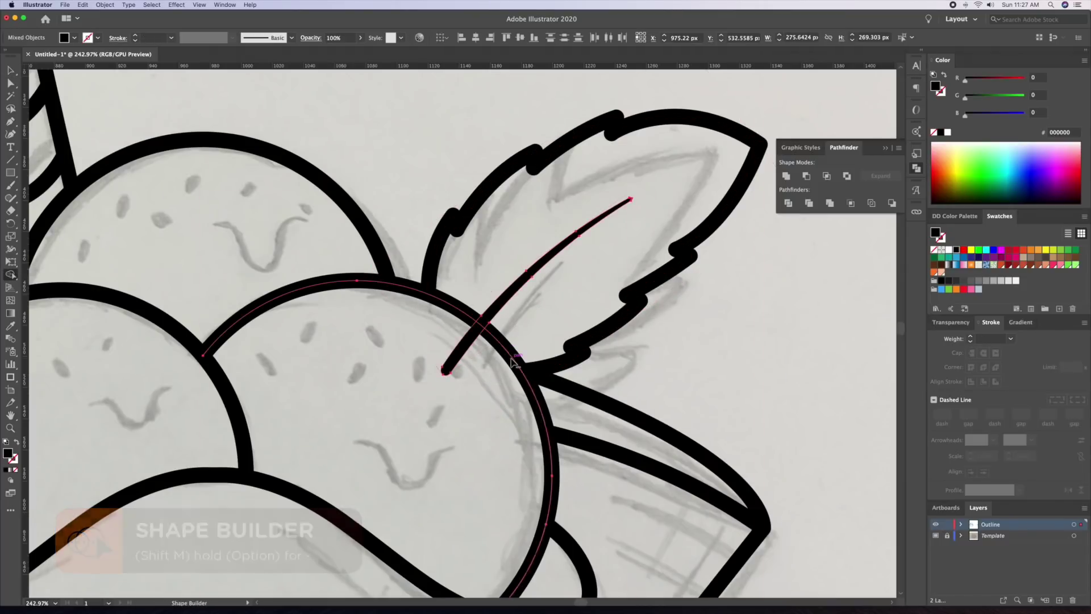
{"action": "left_click", "coordinate": [455, 358], "text": "alt"}
Hide the Template layer to review the complete outline artwork on its own
{"action": "key", "text": "super+shift+a"}
{"action": "left_click_drag", "start_coordinate": [604, 238], "coordinate": [505, 242]}
{"action": "left_click", "coordinate": [935, 536]}
{"action": "left_click_drag", "start_coordinate": [701, 398], "coordinate": [622, 378]}
{"action": "left_click_drag", "start_coordinate": [622, 378], "coordinate": [560, 341]}
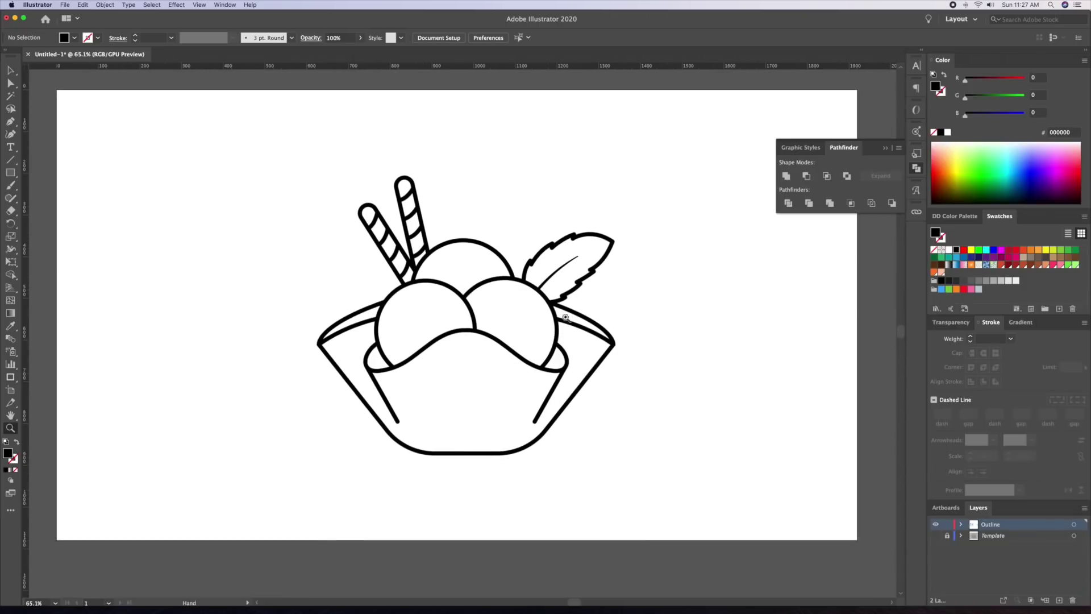
{"action": "left_click", "coordinate": [890, 149]}
Trace the wavy mark on the top scoop as a 7 pt open path with round caps and corners
{"action": "scroll", "coordinate": [548, 262], "scroll_direction": "left", "scroll_amount": 2}
{"action": "scroll", "coordinate": [547, 262], "scroll_direction": "down", "scroll_amount": 2}
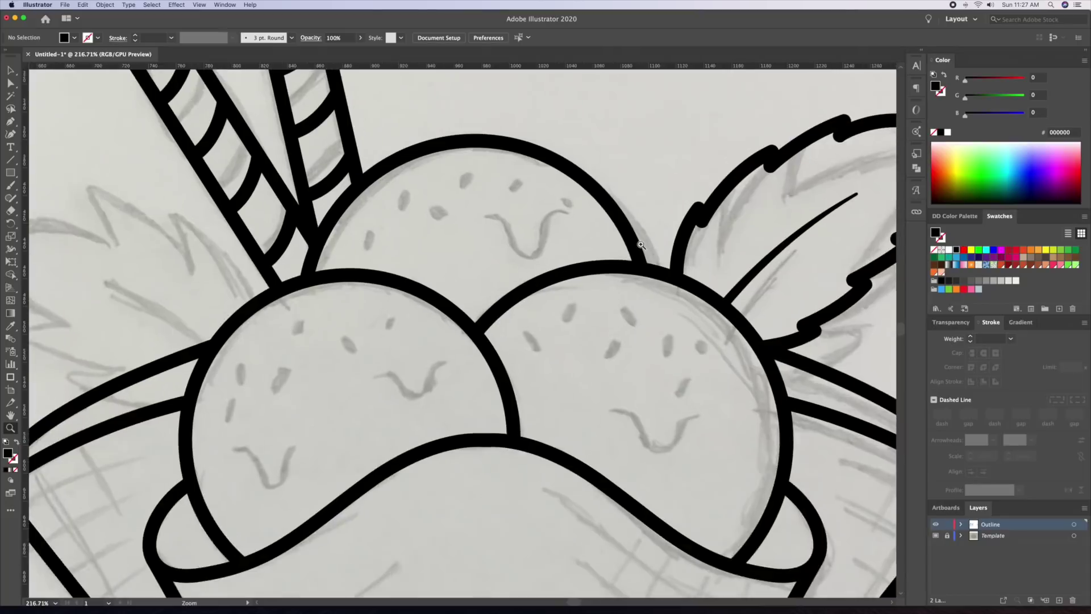
{"action": "key", "text": "p"}
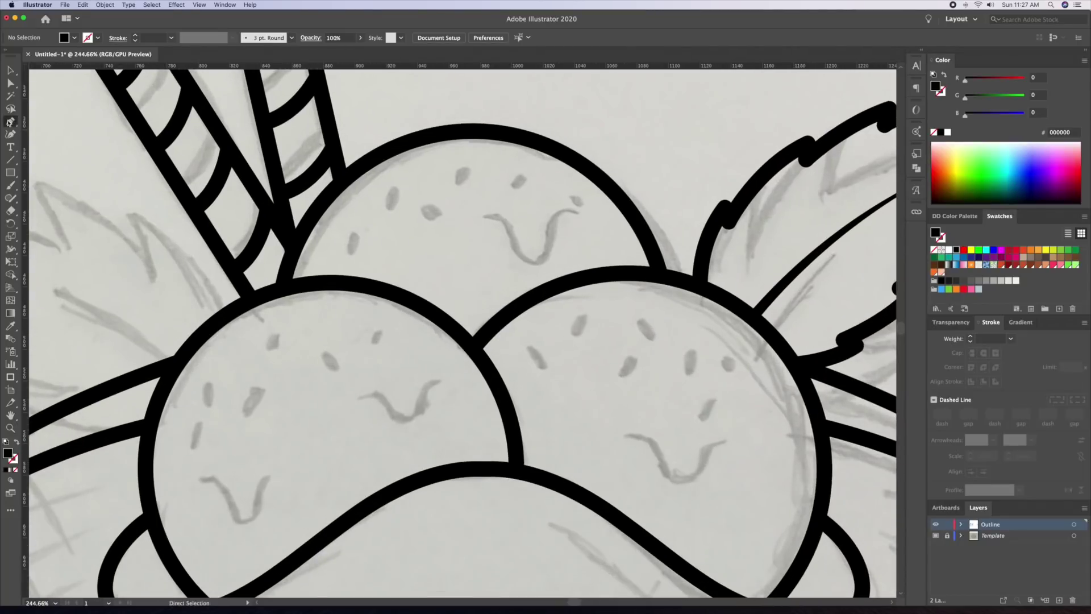
{"action": "key", "text": "shift+x"}
{"action": "left_click", "coordinate": [478, 214]}
{"action": "mouse_move", "coordinate": [505, 221]}
{"action": "left_mouse_down"}
{"action": "mouse_move", "coordinate": [516, 241]}
{"action": "mouse_move", "coordinate": [601, 211]}
{"action": "left_mouse_up"}
{"action": "key", "text": "v"}
{"action": "left_click", "coordinate": [984, 353]}
{"action": "left_click", "coordinate": [983, 367]}
{"action": "left_click", "coordinate": [574, 246]}
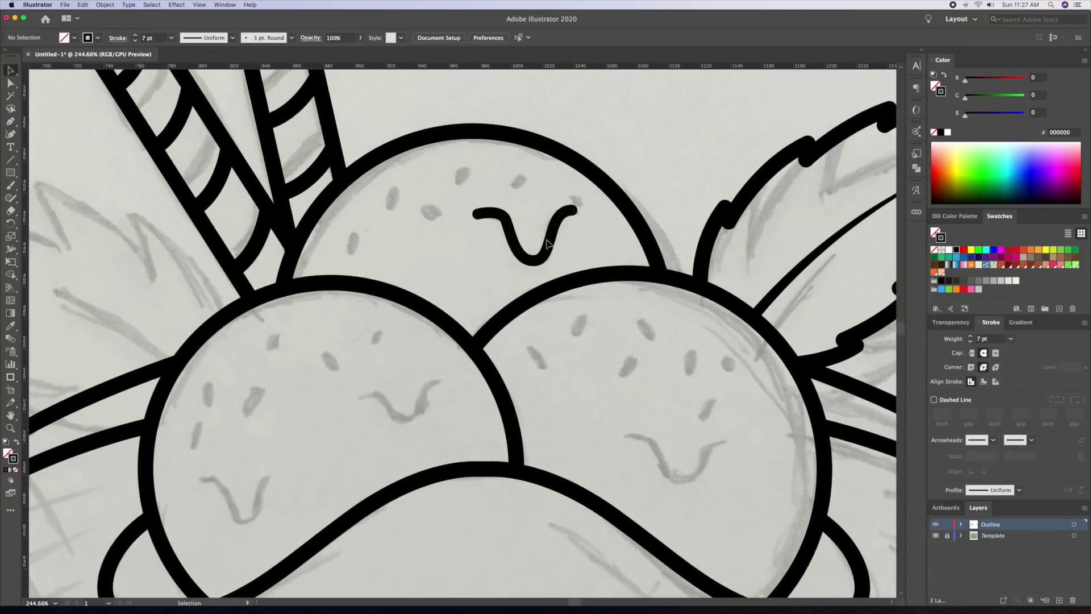
Trace the wavy mark on the right scoop as an open curve with the Pen tool
{"action": "scroll", "coordinate": [549, 244], "scroll_direction": "down", "scroll_amount": 2}
{"action": "key", "text": "p"}
{"action": "left_click", "coordinate": [587, 396]}
{"action": "left_click_drag", "start_coordinate": [606, 389], "coordinate": [621, 391]}
{"action": "left_click_drag", "start_coordinate": [630, 425], "coordinate": [633, 440]}
{"action": "left_click_drag", "start_coordinate": [667, 424], "coordinate": [663, 376]}
{"action": "key", "text": "super+z"}
{"action": "key", "text": "super+z"}
{"action": "left_click_drag", "start_coordinate": [652, 437], "coordinate": [671, 437]}
{"action": "left_click", "coordinate": [661, 386]}
{"action": "key", "text": "v"}
{"action": "left_click", "coordinate": [651, 370]}
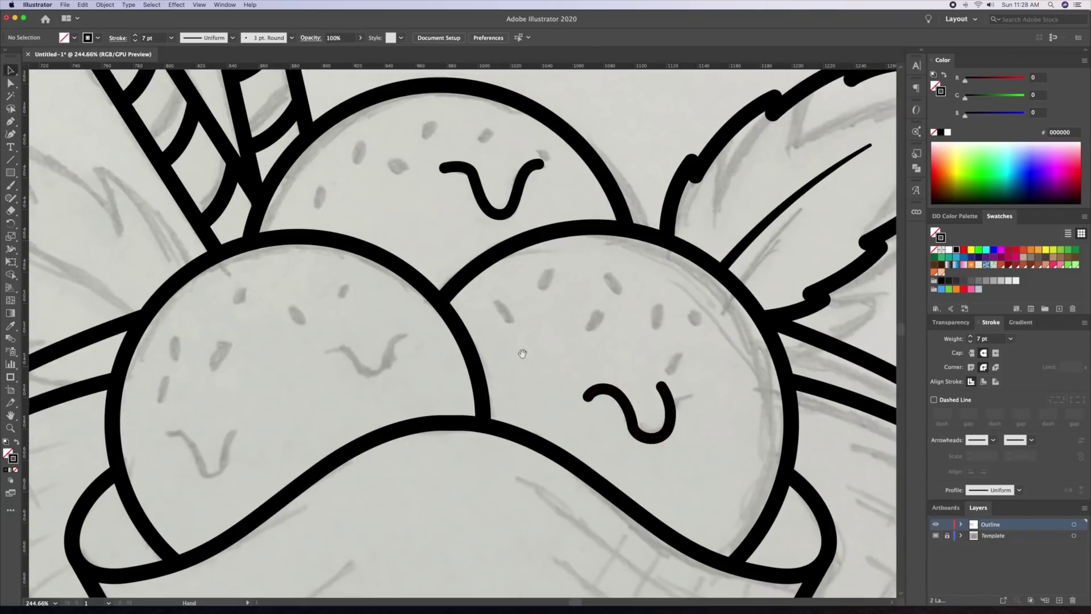
Trace the upper wavy mark on the left scoop as an open curve
{"action": "scroll", "coordinate": [650, 370], "scroll_direction": "left", "scroll_amount": 4}
{"action": "key", "text": "p"}
{"action": "left_click", "coordinate": [517, 303]}
{"action": "left_click_drag", "start_coordinate": [479, 347], "coordinate": [422, 315]}
{"action": "key", "text": "v"}
{"action": "left_click", "coordinate": [389, 348]}
Draw the lower wavy mark near the left scoop's outer edge as an open curve
{"action": "key", "text": "p"}
{"action": "left_click", "coordinate": [353, 391]}
{"action": "left_click_drag", "start_coordinate": [334, 410], "coordinate": [332, 423]}
{"action": "left_click_drag", "start_coordinate": [320, 445], "coordinate": [312, 450]}
{"action": "left_click", "coordinate": [303, 401]}
{"action": "key", "text": "v"}
{"action": "left_click", "coordinate": [340, 367]}
Vary the top scoop's wavy mark with the Width tool, thick at the bottom of its curve and tapered at both ends
{"action": "key", "text": "z"}
{"action": "left_click_drag", "start_coordinate": [339, 369], "coordinate": [302, 369]}
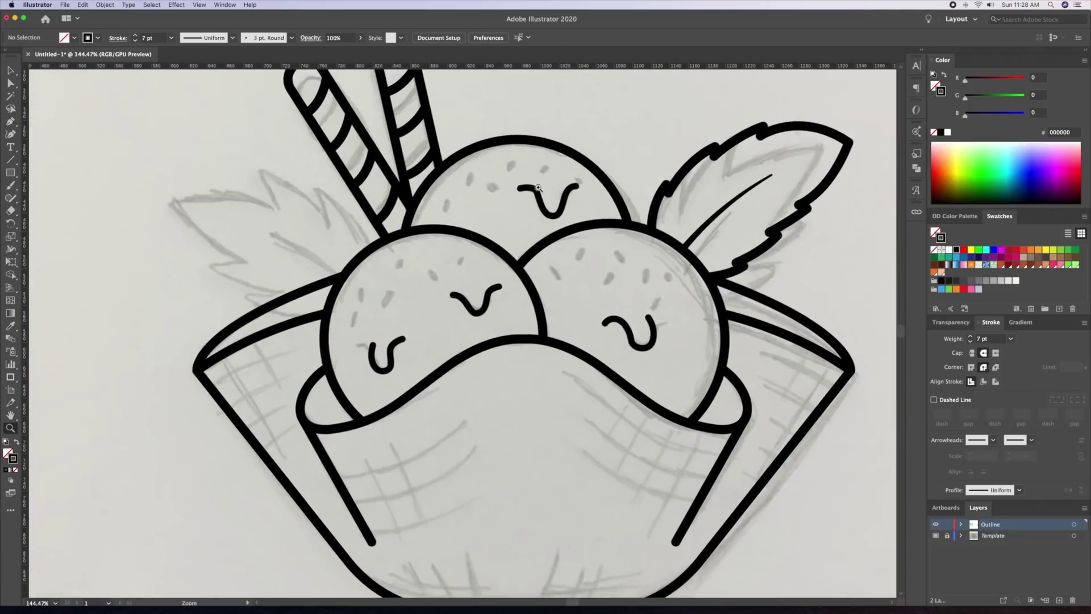
{"action": "left_click_drag", "start_coordinate": [541, 191], "coordinate": [596, 193]}
{"action": "key", "text": "v"}
{"action": "left_click", "coordinate": [541, 224]}
{"action": "key", "text": "shift+w"}
{"action": "left_click_drag", "start_coordinate": [558, 276], "coordinate": [547, 284]}
{"action": "left_click_drag", "start_coordinate": [456, 181], "coordinate": [457, 188]}
{"action": "left_click_drag", "start_coordinate": [703, 172], "coordinate": [703, 179]}
Taper both ends of the right scoop's wavy mark with the Width tool
{"action": "key", "text": "z"}
{"action": "left_click_drag", "start_coordinate": [674, 222], "coordinate": [636, 223]}
{"action": "left_click_drag", "start_coordinate": [597, 419], "coordinate": [572, 436]}
{"action": "key", "text": "v"}
{"action": "left_click", "coordinate": [591, 425]}
{"action": "key", "text": "shift+w"}
{"action": "left_click_drag", "start_coordinate": [464, 343], "coordinate": [472, 347]}
{"action": "left_click_drag", "start_coordinate": [675, 320], "coordinate": [669, 324]}
{"action": "left_click", "coordinate": [493, 300]}
Refine the curve of the left scoop's upper wavy mark and taper its ends with the Width tool
{"action": "key", "text": "z"}
{"action": "left_click", "coordinate": [544, 274]}
{"action": "key", "text": "a"}
{"action": "left_click_drag", "start_coordinate": [487, 377], "coordinate": [500, 378]}
{"action": "left_click_drag", "start_coordinate": [532, 314], "coordinate": [532, 309]}
{"action": "key", "text": "shift+w"}
{"action": "left_click_drag", "start_coordinate": [499, 388], "coordinate": [500, 393]}
{"action": "left_click_drag", "start_coordinate": [597, 259], "coordinate": [595, 250]}
{"action": "left_click_drag", "start_coordinate": [366, 304], "coordinate": [367, 293]}
Thicken the bend of the left scoop's lower wavy mark and taper its two ends with the Width tool
{"action": "left_click_drag", "start_coordinate": [130, 500], "coordinate": [497, 304]}
{"action": "left_click_drag", "start_coordinate": [397, 478], "coordinate": [398, 481]}
{"action": "left_click_drag", "start_coordinate": [481, 323], "coordinate": [478, 313]}
{"action": "left_click_drag", "start_coordinate": [344, 344], "coordinate": [337, 341]}
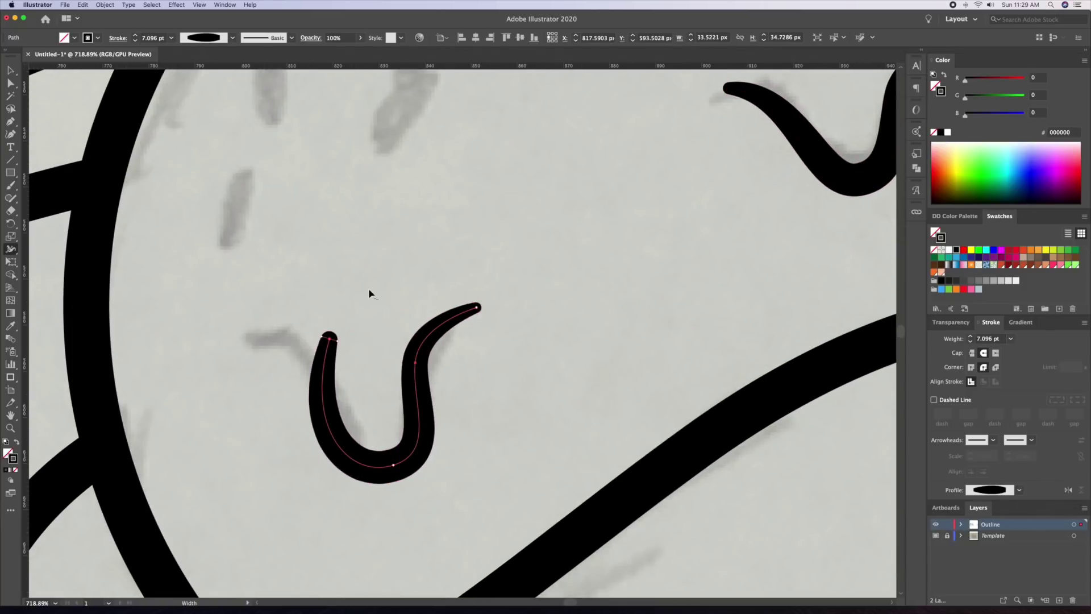
Select all four wavy marks on the scoops and set their stroke weight to 7 pt
{"action": "key", "text": "z"}
{"action": "left_click", "coordinate": [102, 517]}
{"action": "left_click", "coordinate": [309, 393], "text": "shift"}
{"action": "left_click", "coordinate": [653, 465], "text": "shift"}
{"action": "left_click", "coordinate": [480, 181], "text": "shift"}
{"action": "left_click", "coordinate": [1011, 338]}
{"action": "left_click", "coordinate": [1024, 480]}
Taper the lower end of the left fold line on the bowl's front with the Width tool and set its stroke weight to 10 pt
{"action": "key", "text": "z"}
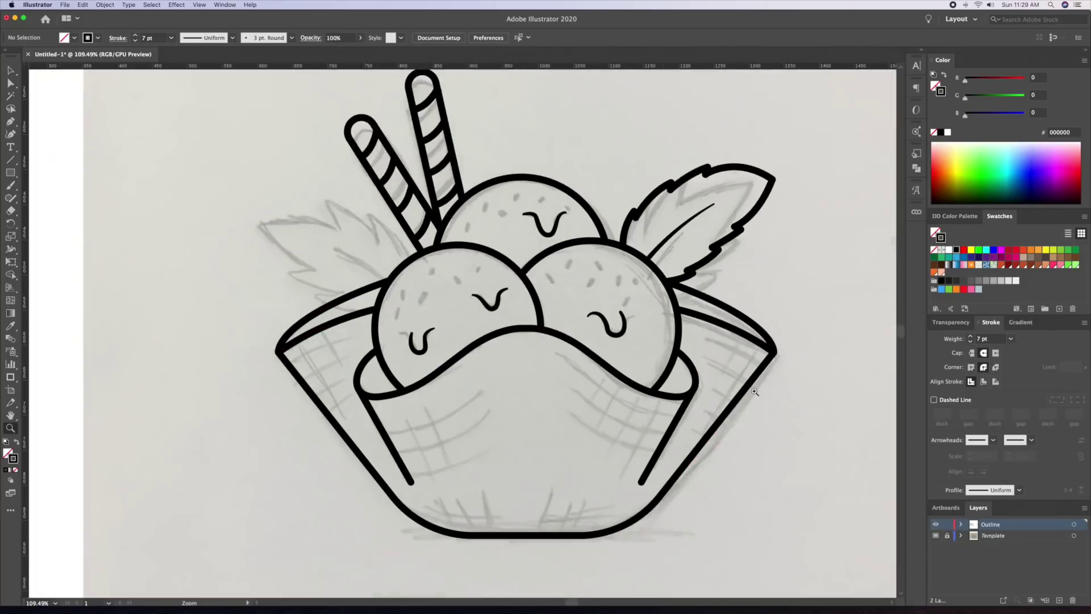
{"action": "left_click_drag", "start_coordinate": [418, 497], "coordinate": [488, 491]}
{"action": "key", "text": "shift+w"}
{"action": "left_click_drag", "start_coordinate": [317, 310], "coordinate": [328, 303]}
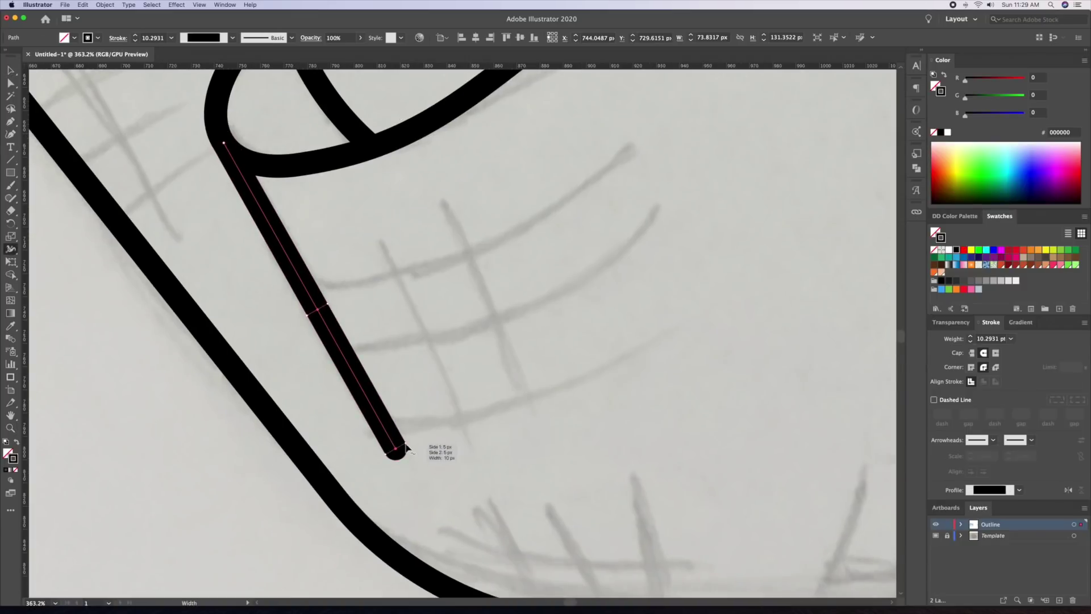
{"action": "left_click_drag", "start_coordinate": [405, 444], "coordinate": [396, 449]}
{"action": "left_click", "coordinate": [1011, 338]}
{"action": "left_click", "coordinate": [1023, 518]}
Taper the lower end of the right fold line on the bowl's front with the Width tool
{"action": "left_click_drag", "start_coordinate": [742, 317], "coordinate": [183, 329]}
{"action": "left_click_drag", "start_coordinate": [658, 306], "coordinate": [666, 312]}
{"action": "left_click_drag", "start_coordinate": [580, 466], "coordinate": [573, 462]}
{"action": "left_click_drag", "start_coordinate": [658, 307], "coordinate": [673, 285]}
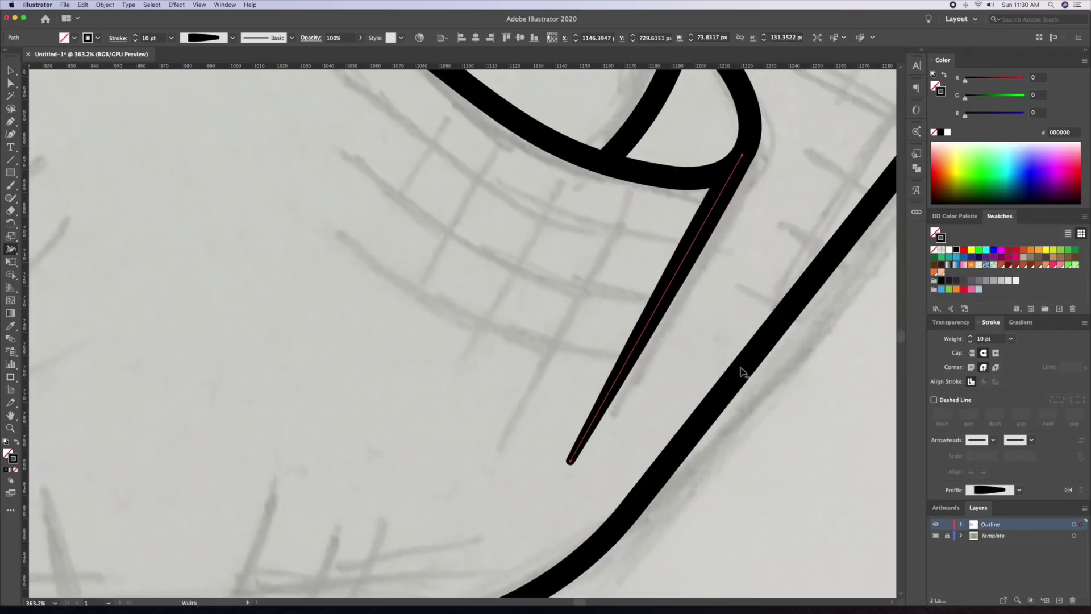
{"action": "left_click", "coordinate": [756, 392], "text": "super"}
Hide the Template layer to check the whole outline drawing, and show the layer again
{"action": "key", "text": "z"}
{"action": "left_click_drag", "start_coordinate": [526, 278], "coordinate": [370, 285]}
{"action": "left_click_drag", "start_coordinate": [442, 271], "coordinate": [472, 271]}
{"action": "left_click", "coordinate": [936, 536]}
{"action": "left_click_drag", "start_coordinate": [607, 305], "coordinate": [609, 396]}
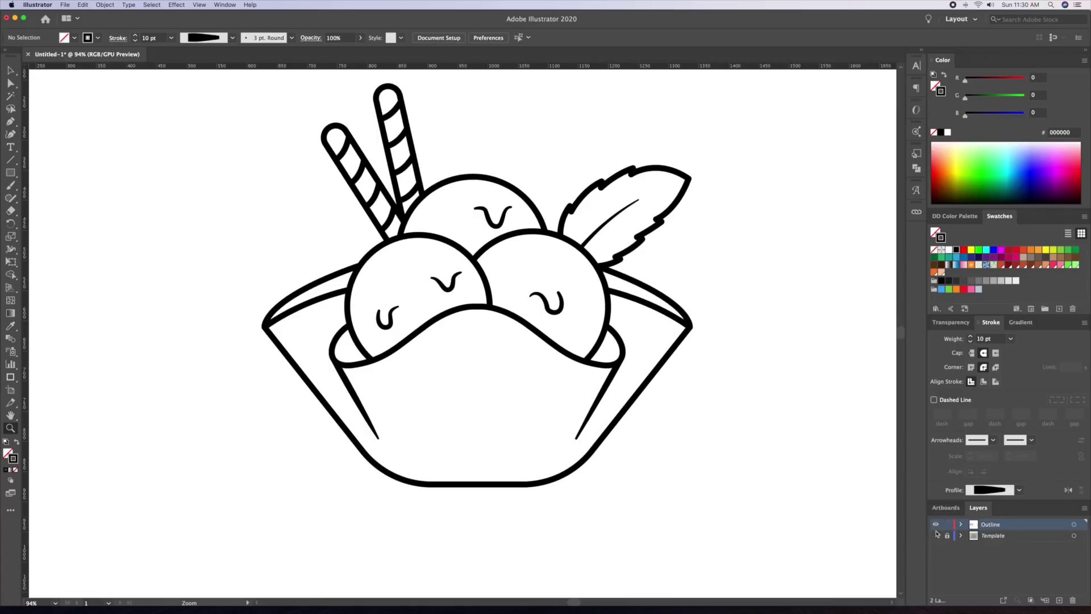
{"action": "left_click", "coordinate": [935, 535]}
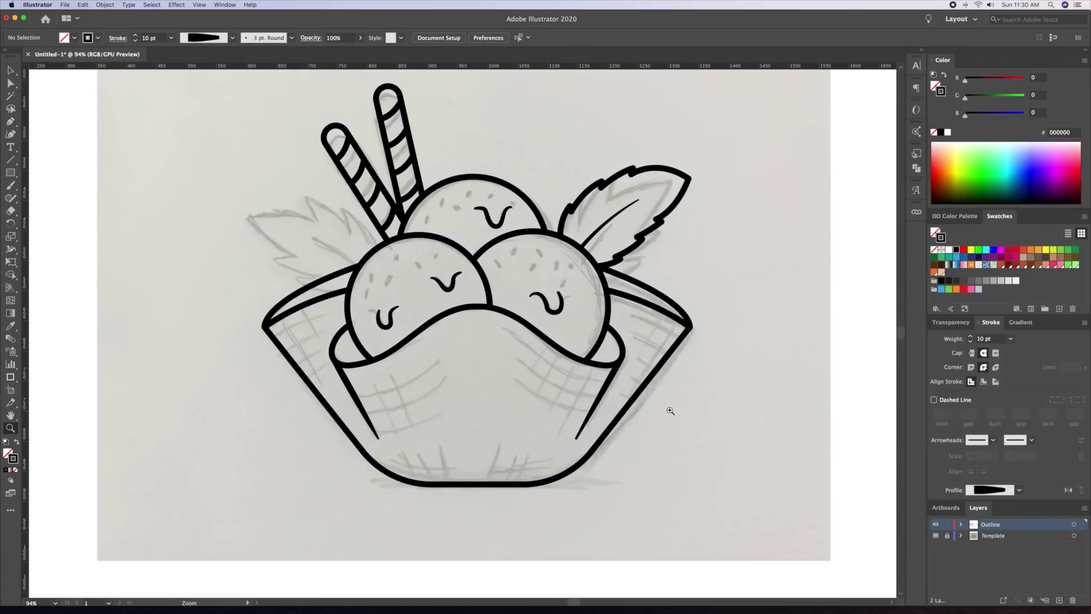
Create a new layer named Waffle Details and lock the Outline layer
{"action": "left_click", "coordinate": [1058, 599]}
{"action": "double_click", "coordinate": [973, 524]}
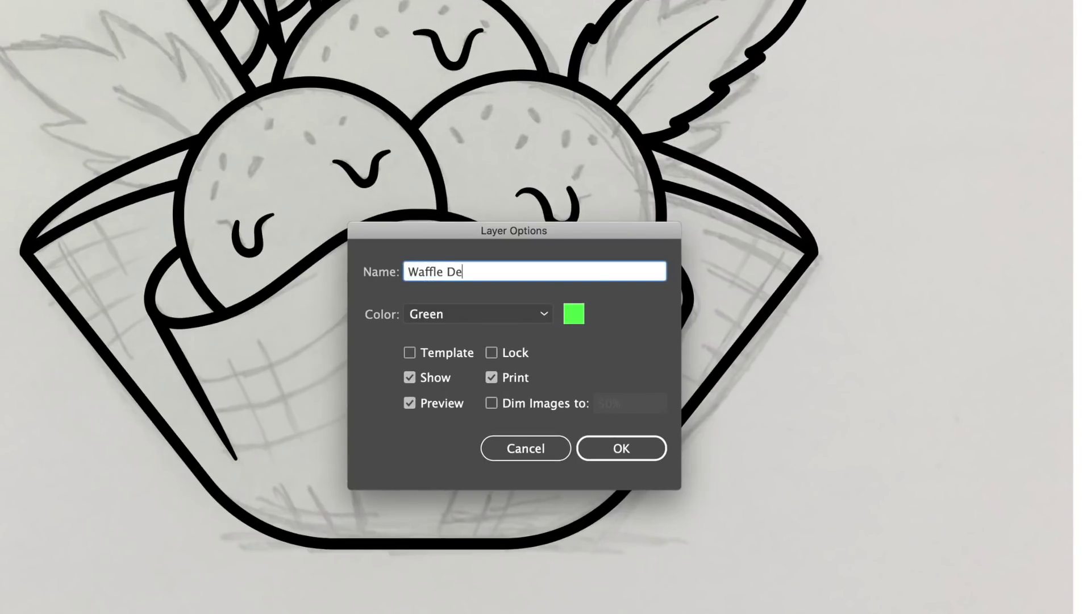
{"action": "type", "text": "Waffle Details"}
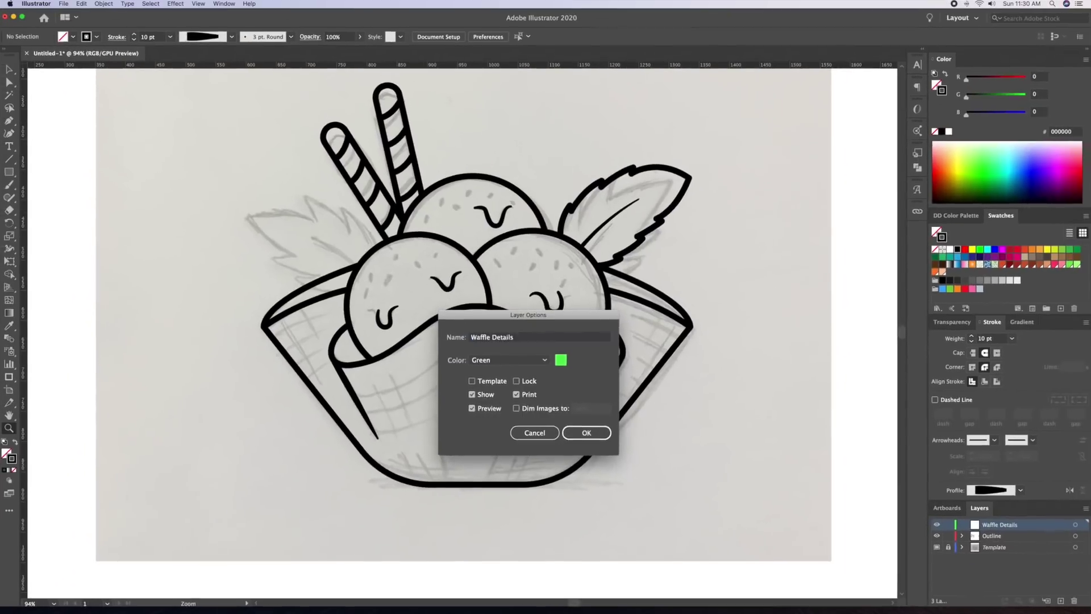
{"action": "key", "text": "Return"}
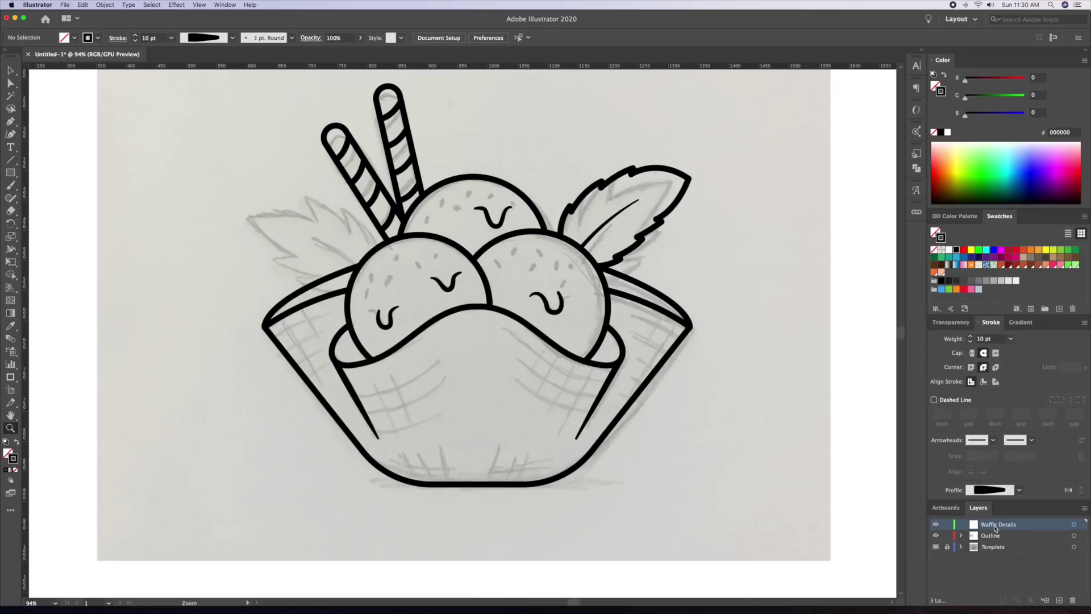
Draw the uppermost curved waffle line on the bowl's right flap with the Pen tool, following the sketch to the outer edge
{"action": "left_click_drag", "start_coordinate": [671, 327], "coordinate": [735, 300]}
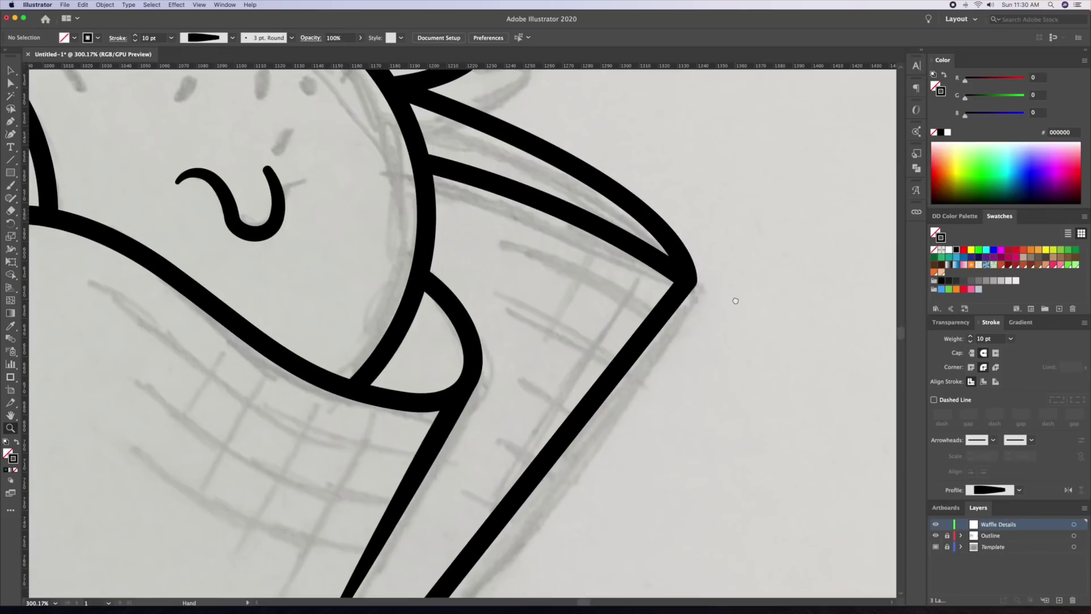
{"action": "left_click", "coordinate": [504, 245]}
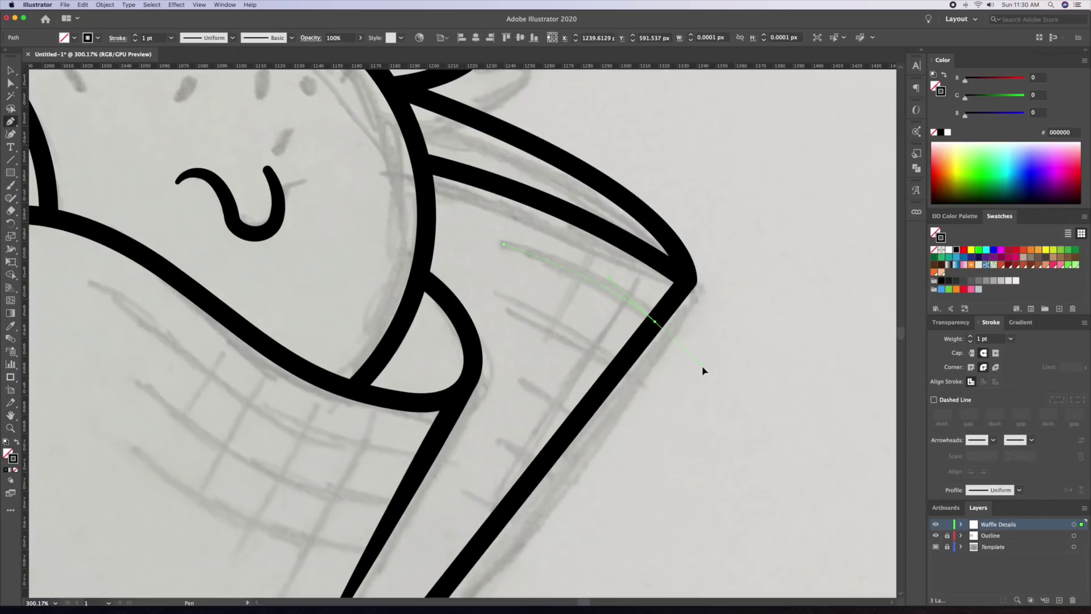
{"action": "left_click_drag", "start_coordinate": [703, 371], "coordinate": [705, 372]}
{"action": "left_click", "coordinate": [673, 291]}
{"action": "left_click", "coordinate": [670, 333], "text": "ctrl"}
Draw two more curved waffle lines below the first one on the right flap, ending at the outer edge
{"action": "key", "text": "p"}
{"action": "left_click_drag", "start_coordinate": [649, 390], "coordinate": [649, 391]}
{"action": "key", "text": "v"}
{"action": "left_click", "coordinate": [650, 441]}
{"action": "mouse_move", "coordinate": [592, 419]}
{"action": "left_mouse_down"}
{"action": "mouse_move", "coordinate": [578, 352]}
{"action": "mouse_move", "coordinate": [578, 368]}
{"action": "mouse_move", "coordinate": [612, 355]}
{"action": "mouse_move", "coordinate": [534, 357]}
{"action": "left_mouse_up"}
{"action": "key", "text": "p"}
{"action": "left_click", "coordinate": [504, 313]}
{"action": "key", "text": "v"}
{"action": "left_click", "coordinate": [601, 365]}
Give the three right flap lines a 10 pt stroke and taper the inner end of the uppermost one with the Width tool
{"action": "key", "text": "z"}
{"action": "left_click_drag", "start_coordinate": [407, 359], "coordinate": [471, 343]}
{"action": "left_click_drag", "start_coordinate": [689, 249], "coordinate": [710, 227]}
{"action": "key", "text": "super+a"}
{"action": "left_click_drag", "start_coordinate": [631, 210], "coordinate": [575, 220]}
{"action": "key", "text": "shift+w"}
{"action": "left_click_drag", "start_coordinate": [598, 235], "coordinate": [594, 250]}
{"action": "left_click_drag", "start_coordinate": [506, 214], "coordinate": [509, 208]}
Taper the inner ends of the middle and lowest right flap lines with the Width tool
{"action": "left_click_drag", "start_coordinate": [595, 335], "coordinate": [589, 346]}
{"action": "left_click_drag", "start_coordinate": [512, 312], "coordinate": [516, 303]}
{"action": "left_click_drag", "start_coordinate": [569, 428], "coordinate": [530, 408]}
{"action": "key", "text": "v"}
{"action": "left_click", "coordinate": [726, 363]}
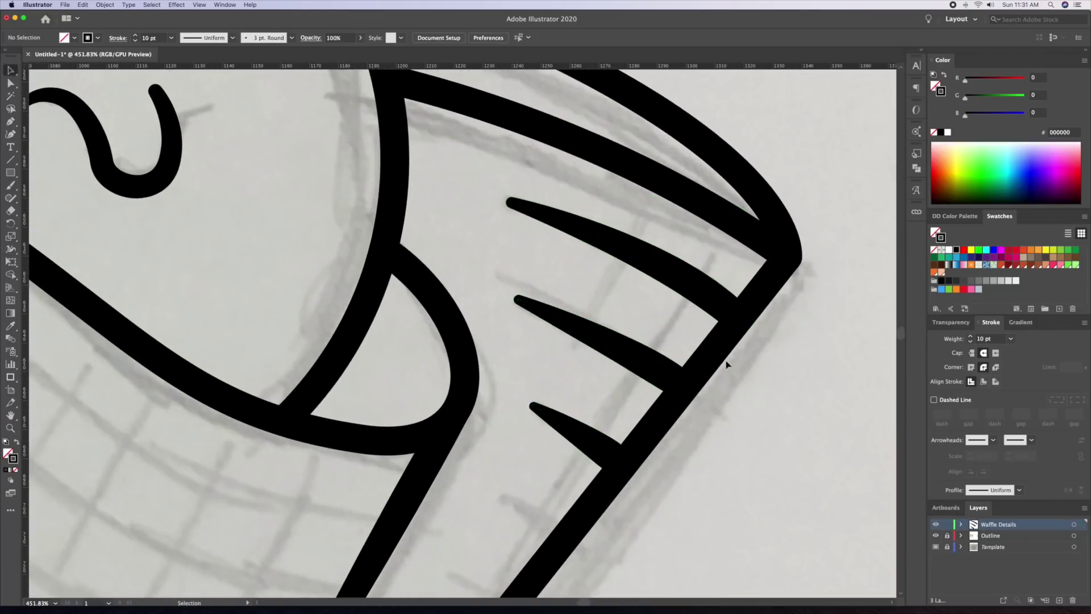
Draw one long and one short straight cross line over the right flap's curved waffle lines, following the sketch
{"action": "key", "text": "z"}
{"action": "left_click_drag", "start_coordinate": [579, 228], "coordinate": [531, 229]}
{"action": "key", "text": "o"}
{"action": "left_click", "coordinate": [681, 224]}
{"action": "left_click", "coordinate": [544, 401]}
{"action": "key", "text": "z"}
{"action": "left_click_drag", "start_coordinate": [603, 310], "coordinate": [619, 326]}
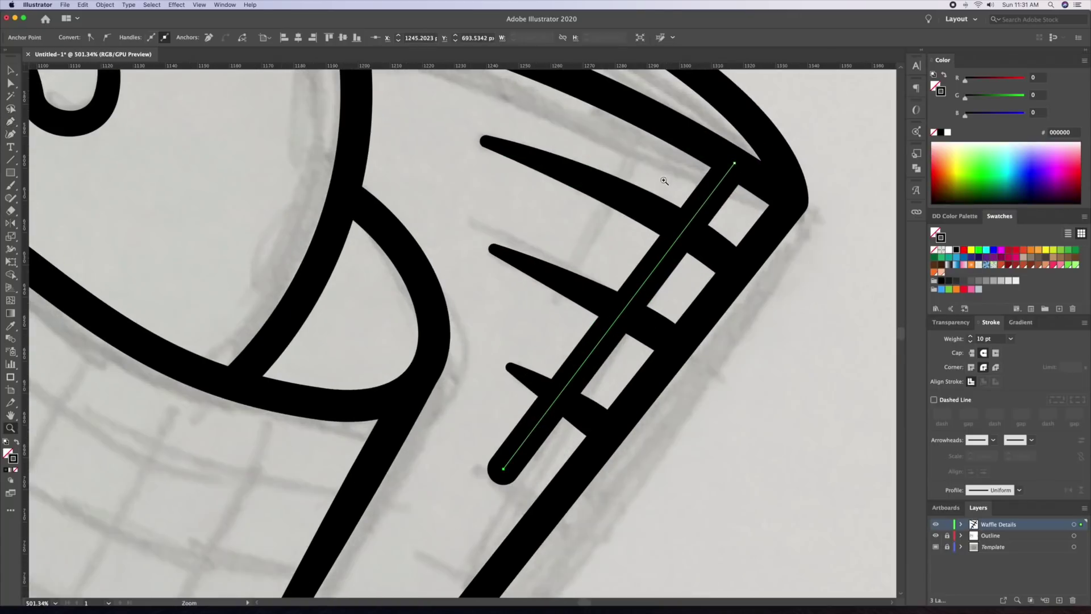
{"action": "left_click_drag", "start_coordinate": [662, 178], "coordinate": [668, 216]}
{"action": "left_click", "coordinate": [669, 157]}
{"action": "left_click", "coordinate": [592, 274]}
{"action": "key", "text": "v"}
{"action": "left_click_drag", "start_coordinate": [640, 203], "coordinate": [635, 208]}
Taper the lower ends of the two cross lines on the right flap with the Width tool
{"action": "key", "text": "shift+w"}
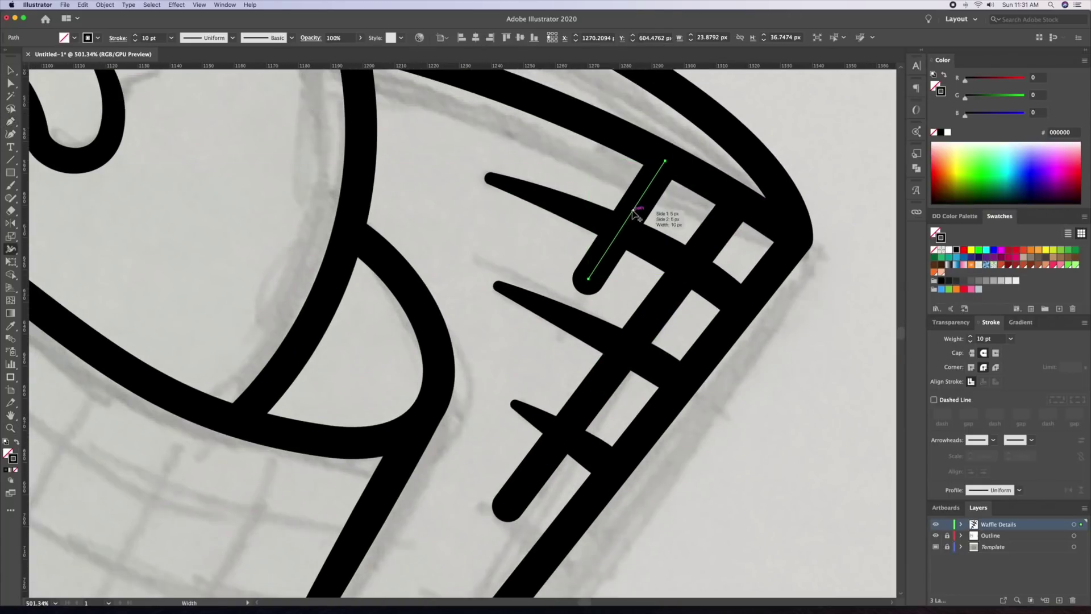
{"action": "left_click_drag", "start_coordinate": [601, 288], "coordinate": [592, 282]}
{"action": "left_click_drag", "start_coordinate": [520, 515], "coordinate": [512, 509]}
Select all the waffle lines on the right flap and set their stroke weight to 8 pt
{"action": "key", "text": "v"}
{"action": "left_click", "coordinate": [591, 175]}
{"action": "left_click_drag", "start_coordinate": [591, 176], "coordinate": [704, 256]}
{"action": "left_click", "coordinate": [546, 310], "text": "shift"}
{"action": "left_click", "coordinate": [525, 412], "text": "shift"}
{"action": "left_click", "coordinate": [1010, 339]}
{"action": "left_click", "coordinate": [1025, 467]}
{"action": "left_click", "coordinate": [795, 363]}
{"action": "scroll", "coordinate": [757, 227], "scroll_direction": "down", "scroll_amount": 5}
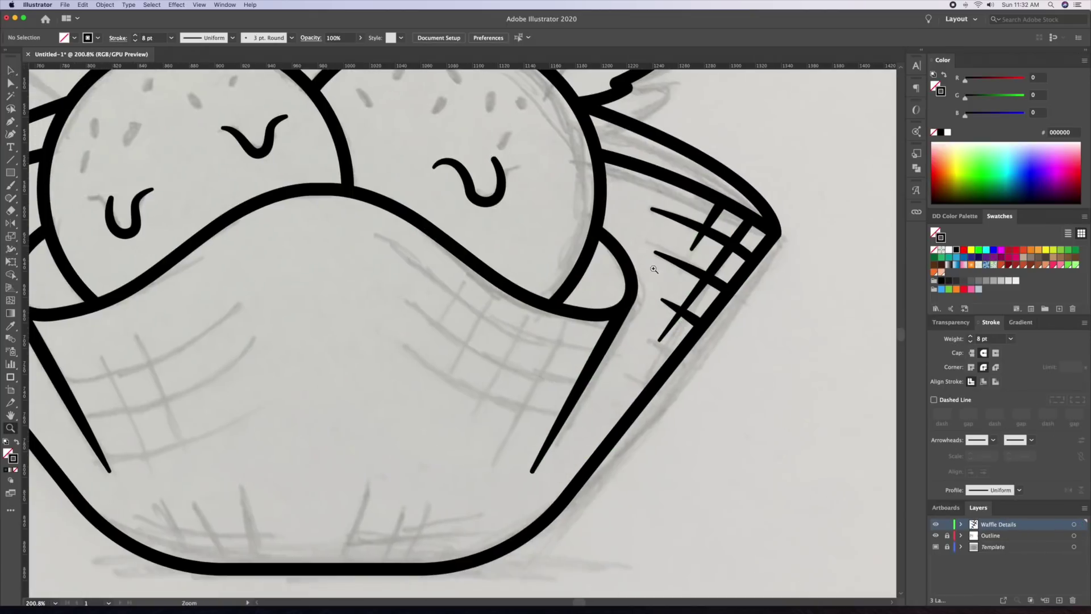
{"action": "scroll", "coordinate": [553, 260], "scroll_direction": "up", "scroll_amount": 3}
{"action": "key", "text": "p"}
{"action": "left_click", "coordinate": [695, 352]}
{"action": "left_click_drag", "start_coordinate": [564, 327], "coordinate": [518, 302]}
{"action": "left_click_drag", "start_coordinate": [403, 211], "coordinate": [357, 190]}
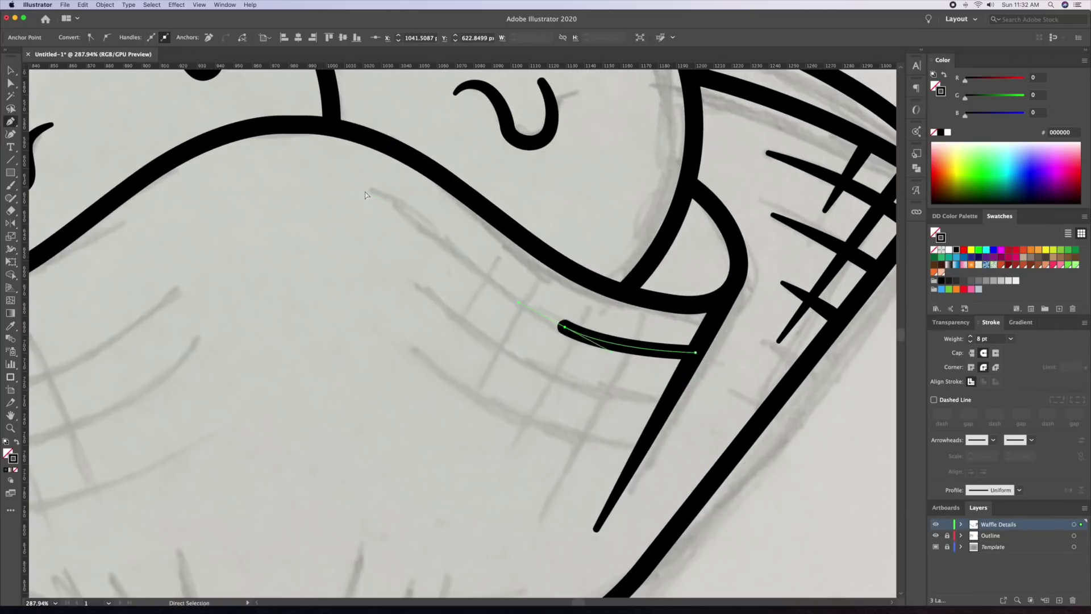
{"action": "key", "text": "Delete"}
{"action": "key", "text": "Delete"}
Draw the top curved waffle line on the bowl's front, running from the right fold line along the sketched stroke
{"action": "left_click", "coordinate": [695, 352]}
{"action": "left_click_drag", "start_coordinate": [540, 313], "coordinate": [451, 272]}
{"action": "left_click_drag", "start_coordinate": [386, 198], "coordinate": [340, 175]}
{"action": "key", "text": "v"}
{"action": "left_click", "coordinate": [511, 360]}
Draw a second curved waffle line on the front, below the top one and ending at the right fold line
{"action": "left_click_drag", "start_coordinate": [617, 343], "coordinate": [589, 394]}
{"action": "key", "text": "z"}
{"action": "left_click_drag", "start_coordinate": [411, 331], "coordinate": [473, 309]}
{"action": "key", "text": "p"}
{"action": "left_click", "coordinate": [414, 263]}
{"action": "key", "text": "a"}
{"action": "left_click", "coordinate": [322, 191]}
{"action": "key", "text": "Delete"}
Draw the third and lowest curved waffle line from the right fold line on the bowl's front
{"action": "mouse_move", "coordinate": [675, 451]}
{"action": "left_mouse_down"}
{"action": "mouse_move", "coordinate": [546, 373]}
{"action": "mouse_move", "coordinate": [517, 432]}
{"action": "left_mouse_up"}
{"action": "key", "text": "p"}
{"action": "left_click", "coordinate": [297, 320]}
{"action": "key", "text": "a"}
{"action": "left_click", "coordinate": [241, 269]}
{"action": "key", "text": "Delete"}
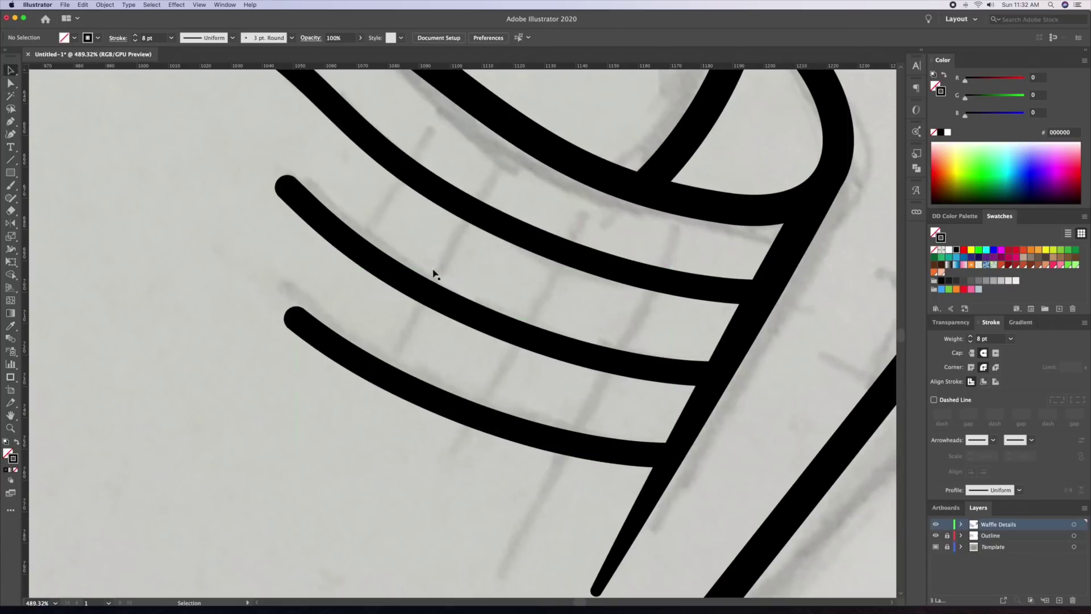
Draw three straight cross lines of different lengths from the front's wavy rim down across the curved waffle lines
{"action": "left_click_drag", "start_coordinate": [537, 264], "coordinate": [474, 265]}
{"action": "left_click", "coordinate": [631, 224]}
{"action": "left_click", "coordinate": [533, 420]}
{"action": "left_click", "coordinate": [577, 207]}
{"action": "left_click", "coordinate": [516, 328]}
{"action": "left_click", "coordinate": [525, 179]}
{"action": "left_click", "coordinate": [484, 261]}
{"action": "key", "text": "a"}
{"action": "left_click", "coordinate": [511, 269]}
{"action": "left_click", "coordinate": [512, 231]}
Taper the lower ends of the three cross lines beside the right fold line with the Width tool
{"action": "key", "text": "shift+w"}
{"action": "mouse_move", "coordinate": [490, 203]}
{"action": "left_mouse_down"}
{"action": "mouse_move", "coordinate": [543, 203]}
{"action": "mouse_move", "coordinate": [521, 235]}
{"action": "left_mouse_up"}
{"action": "left_click_drag", "start_coordinate": [481, 291], "coordinate": [486, 293]}
{"action": "left_click_drag", "start_coordinate": [571, 302], "coordinate": [581, 308]}
{"action": "left_click_drag", "start_coordinate": [527, 390], "coordinate": [531, 391]}
{"action": "left_click_drag", "start_coordinate": [643, 348], "coordinate": [653, 353]}
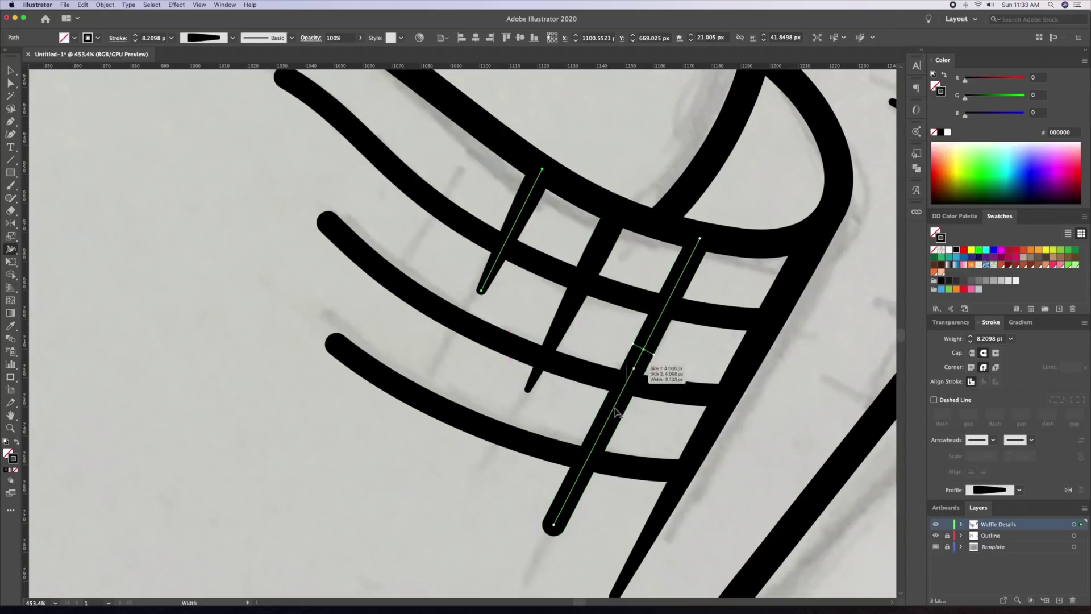
{"action": "left_click_drag", "start_coordinate": [554, 524], "coordinate": [556, 525]}
Adjust the width of the three curved waffle lines beside the right fold line so that their left ends taper
{"action": "left_click_drag", "start_coordinate": [487, 334], "coordinate": [492, 325]}
{"action": "left_click_drag", "start_coordinate": [328, 222], "coordinate": [325, 225]}
{"action": "left_click_drag", "start_coordinate": [480, 425], "coordinate": [485, 416]}
{"action": "left_click_drag", "start_coordinate": [336, 344], "coordinate": [333, 347]}
{"action": "key", "text": "v"}
{"action": "left_click", "coordinate": [426, 277]}
{"action": "left_click_drag", "start_coordinate": [411, 190], "coordinate": [448, 279]}
{"action": "key", "text": "shift+w"}
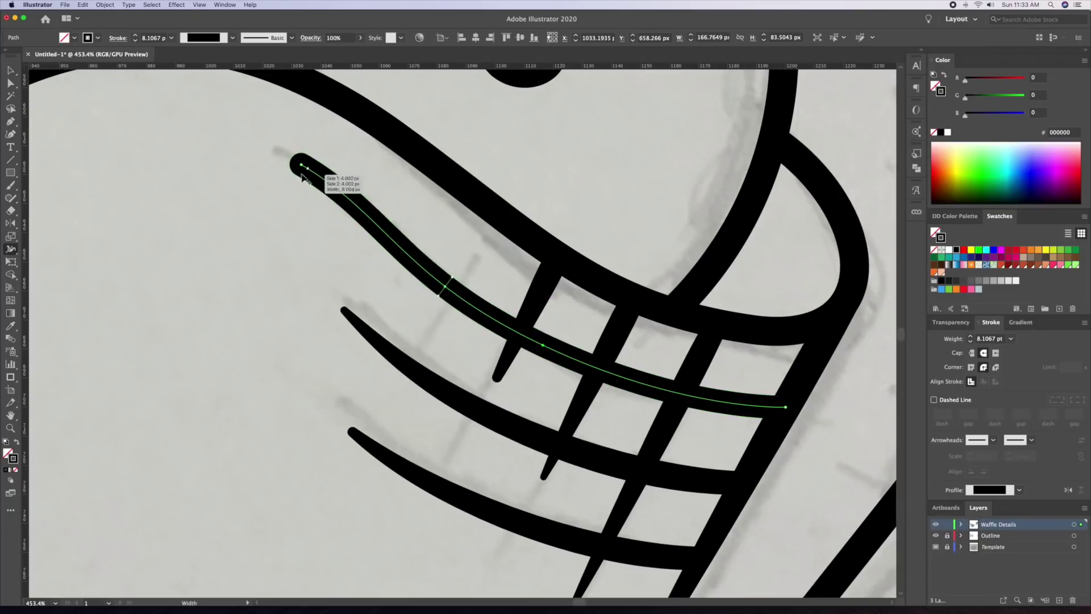
{"action": "left_click_drag", "start_coordinate": [307, 157], "coordinate": [303, 162]}
{"action": "key", "text": "v"}
{"action": "left_click", "coordinate": [443, 238]}
Select all the waffle lines beside the right fold line and set their stroke weight to 8 pt
{"action": "left_click_drag", "start_coordinate": [442, 238], "coordinate": [423, 242]}
{"action": "left_click", "coordinate": [510, 292]}
{"action": "left_click_drag", "start_coordinate": [462, 273], "coordinate": [622, 509]}
{"action": "left_click", "coordinate": [1010, 339]}
{"action": "left_click", "coordinate": [1027, 468]}
{"action": "key", "text": "super+shift+a"}
Draw two curved waffle lines from the left fold line across the bowl's front with the Pen tool, following the sketch
{"action": "left_click_drag", "start_coordinate": [239, 443], "coordinate": [631, 358]}
{"action": "key", "text": "p"}
{"action": "left_click", "coordinate": [152, 343]}
{"action": "left_click_drag", "start_coordinate": [454, 220], "coordinate": [572, 109]}
{"action": "mouse_move", "coordinate": [262, 306]}
{"action": "left_mouse_down"}
{"action": "mouse_move", "coordinate": [358, 388]}
{"action": "mouse_move", "coordinate": [333, 392]}
{"action": "left_mouse_up"}
{"action": "key", "text": "super+shift+a"}
{"action": "left_click", "coordinate": [200, 446]}
{"action": "left_click_drag", "start_coordinate": [646, 229], "coordinate": [646, 229]}
{"action": "key", "text": "super+shift+a"}
{"action": "left_click_drag", "start_coordinate": [318, 432], "coordinate": [303, 383]}
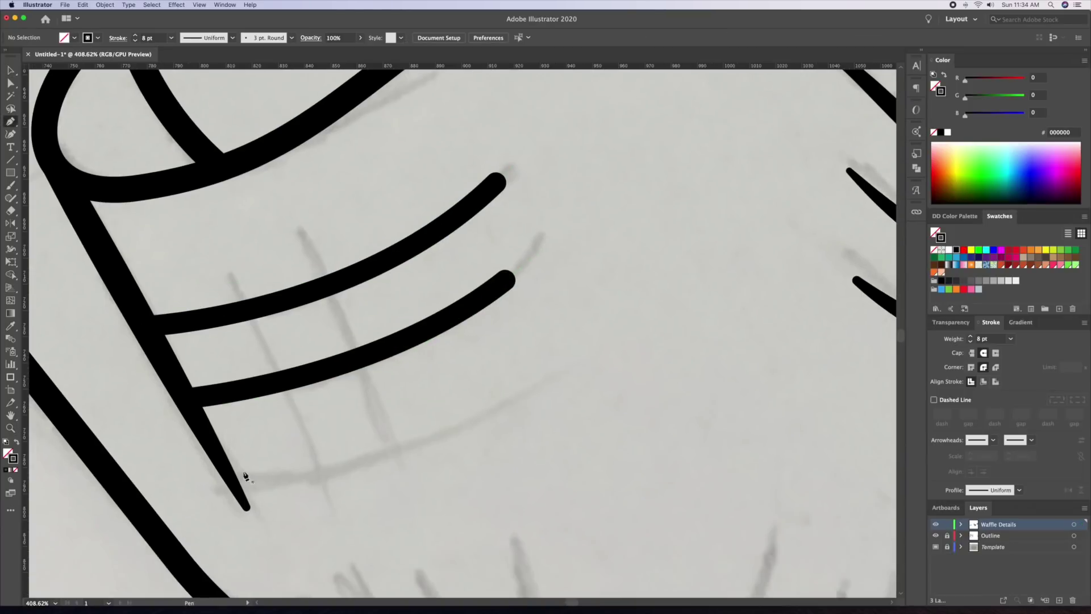
Draw two slanted cross lines over the curved waffle lines beside the left fold line with the Pen tool, following the sketch
{"action": "left_click", "coordinate": [231, 269]}
{"action": "left_click", "coordinate": [311, 450]}
{"action": "key", "text": "super+shift+a"}
{"action": "left_click", "coordinate": [305, 237]}
{"action": "left_click", "coordinate": [374, 403]}
Taper the right ends of the two curved waffle lines beside the left fold line with the Width tool
{"action": "key", "text": "v"}
{"action": "left_click", "coordinate": [391, 258]}
{"action": "key", "text": "shift+w"}
{"action": "left_click", "coordinate": [374, 266]}
{"action": "left_click_drag", "start_coordinate": [502, 190], "coordinate": [497, 184]}
{"action": "left_click", "coordinate": [386, 348]}
{"action": "left_click_drag", "start_coordinate": [510, 288], "coordinate": [506, 281]}
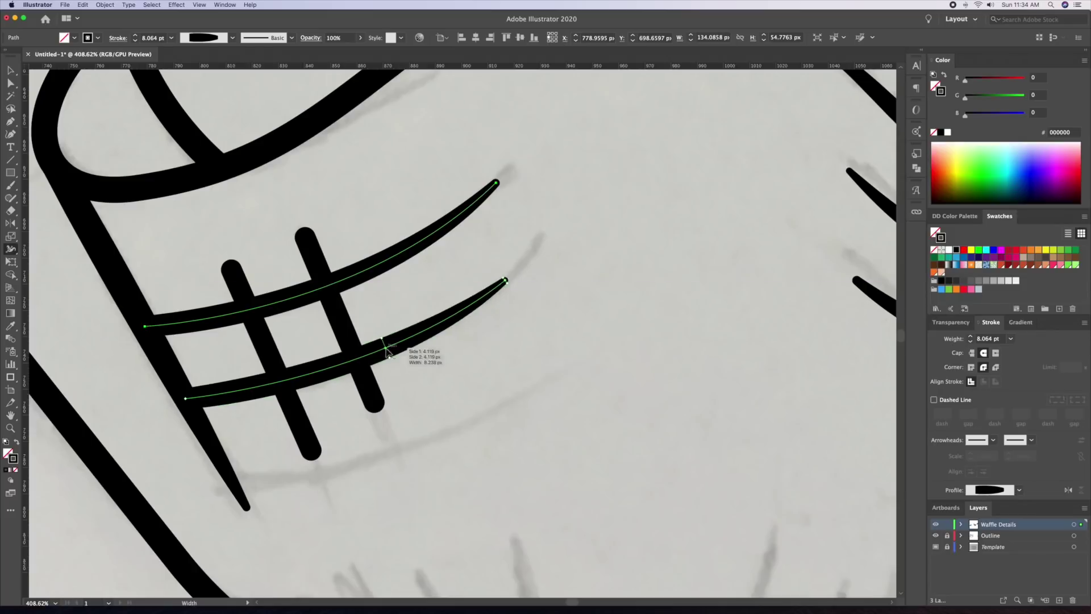
Taper the ends of the two cross lines beside the left fold line with the Width tool
{"action": "left_click", "coordinate": [340, 319]}
{"action": "left_click_drag", "start_coordinate": [314, 233], "coordinate": [309, 236]}
{"action": "left_click_drag", "start_coordinate": [384, 399], "coordinate": [378, 401]}
{"action": "left_click", "coordinate": [271, 357]}
{"action": "left_click_drag", "start_coordinate": [240, 265], "coordinate": [235, 267]}
Select all the waffle lines beside the left fold line and set their stroke weight to 8 pt
{"action": "key", "text": "v"}
{"action": "left_click_drag", "start_coordinate": [320, 446], "coordinate": [282, 393]}
{"action": "left_click_drag", "start_coordinate": [423, 219], "coordinate": [729, 396]}
{"action": "left_click", "coordinate": [1010, 338]}
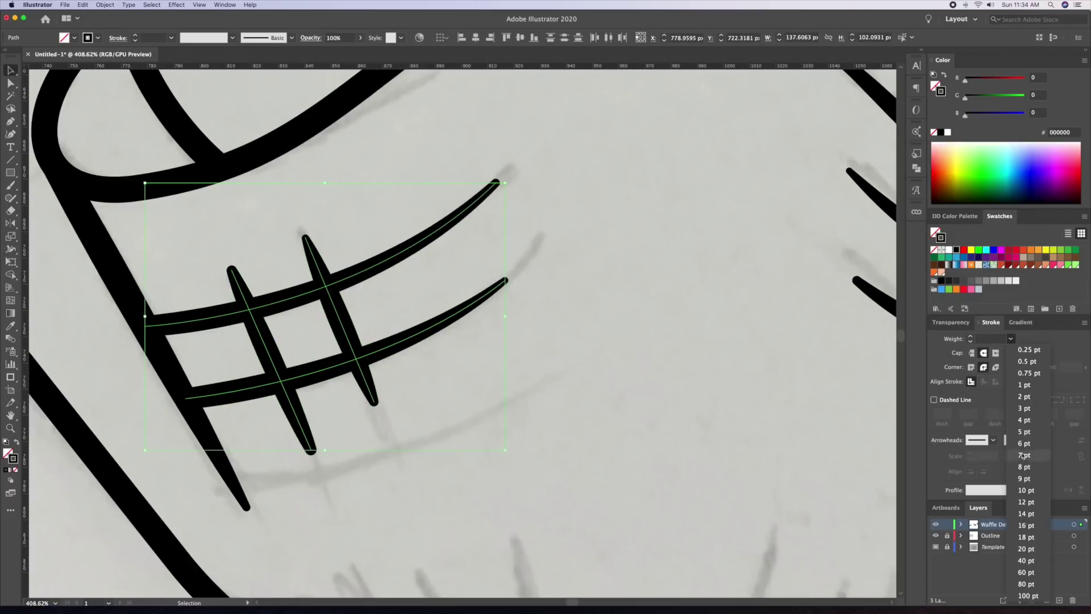
{"action": "left_click", "coordinate": [1023, 468]}
{"action": "left_click", "coordinate": [682, 409]}
Mirror a copy of the right corner's waffle lines horizontally for the bowl's left corner
{"action": "key", "text": "z"}
{"action": "left_click_drag", "start_coordinate": [534, 389], "coordinate": [406, 375]}
{"action": "key", "text": "shift+super+w"}
{"action": "key", "text": "shift+super+w"}
{"action": "left_click_drag", "start_coordinate": [287, 300], "coordinate": [361, 292]}
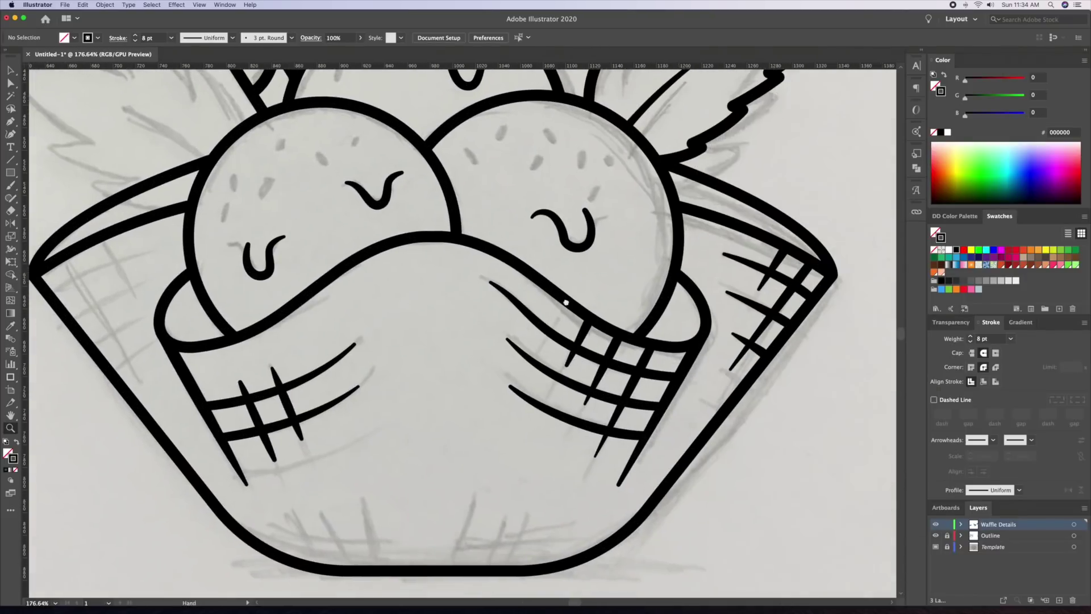
{"action": "right_click", "coordinate": [277, 351]}
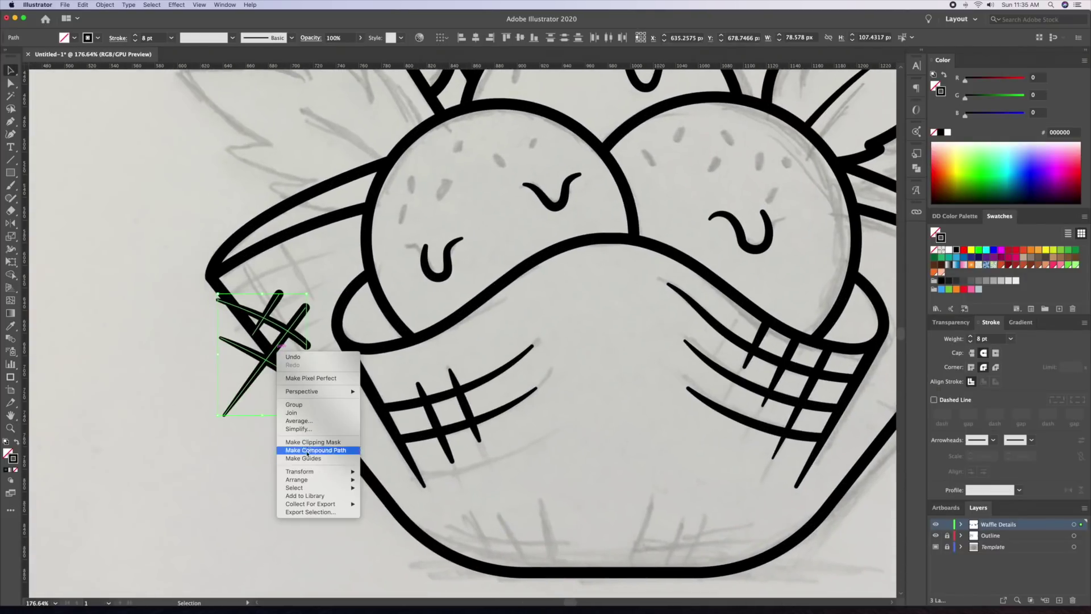
{"action": "mouse_move", "coordinate": [309, 472]}
{"action": "left_click", "coordinate": [381, 500]}
{"action": "left_click", "coordinate": [389, 289]}
Move the mirrored waffle lines into place against the bowl's left outer edge, just below the rim
{"action": "left_click_drag", "start_coordinate": [273, 308], "coordinate": [296, 272]}
{"action": "key", "text": "Up"}
{"action": "key", "text": "Up"}
{"action": "key", "text": "Up"}
{"action": "key", "text": "Up"}
{"action": "key", "text": "Up"}
{"action": "key", "text": "Up"}
{"action": "key", "text": "Up"}
{"action": "key", "text": "Up"}
{"action": "key", "text": "Left"}
{"action": "key", "text": "Left"}
{"action": "key", "text": "Left"}
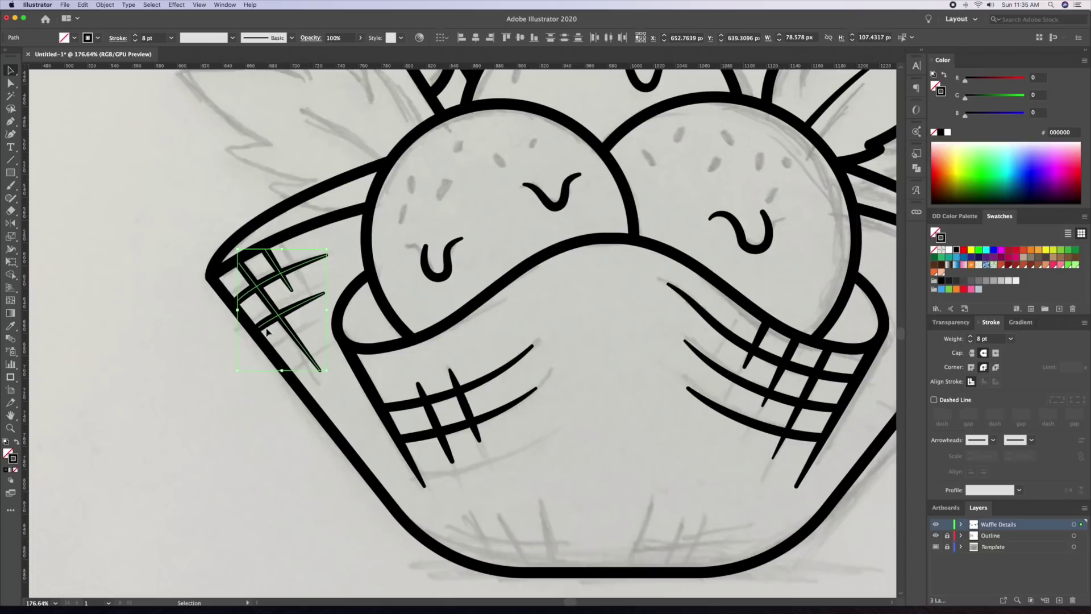
Draw three short waffle lines rising from the lower-left part of the bowl's base with the Pen tool, following the sketch
{"action": "key", "text": "super+shift+a"}
{"action": "key", "text": "z"}
{"action": "left_click_drag", "start_coordinate": [500, 432], "coordinate": [455, 434]}
{"action": "left_click_drag", "start_coordinate": [475, 472], "coordinate": [523, 470]}
{"action": "key", "text": "p"}
{"action": "left_click", "coordinate": [442, 428]}
{"action": "left_click", "coordinate": [460, 514]}
{"action": "key", "text": "super+shift+a"}
{"action": "left_click", "coordinate": [394, 453]}
{"action": "left_click", "coordinate": [420, 513]}
{"action": "key", "text": "super+shift+a"}
{"action": "left_click", "coordinate": [364, 471]}
{"action": "left_click", "coordinate": [379, 509]}
Taper the upper ends of the three short waffle lines at the bowl's base with the Width tool
{"action": "left_click_drag", "start_coordinate": [389, 518], "coordinate": [437, 515]}
{"action": "left_click", "coordinate": [525, 419]}
{"action": "key", "text": "shift+w"}
{"action": "left_click_drag", "start_coordinate": [516, 319], "coordinate": [509, 321]}
{"action": "left_click_drag", "start_coordinate": [416, 371], "coordinate": [409, 373]}
{"action": "left_click_drag", "start_coordinate": [345, 414], "coordinate": [335, 414]}
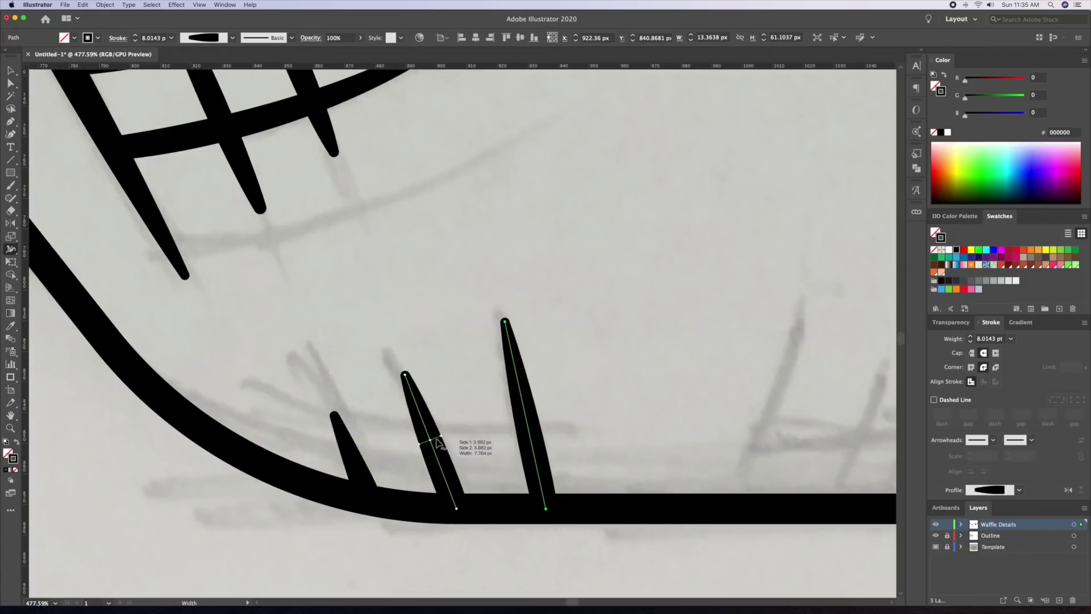
Draw a slightly curved cross line over the three short waffle lines at the bowl's base with the Pen tool
{"action": "key", "text": "v"}
{"action": "left_click", "coordinate": [433, 389]}
{"action": "scroll", "coordinate": [433, 390], "scroll_direction": "left", "scroll_amount": 2}
{"action": "key", "text": "p"}
{"action": "left_click", "coordinate": [412, 419]}
{"action": "left_click_drag", "start_coordinate": [606, 419], "coordinate": [730, 405]}
Adjust the width of the cross line at the bowl's base so that its ends taper
{"action": "key", "text": "v"}
{"action": "key", "text": "shift+w"}
{"action": "left_click_drag", "start_coordinate": [505, 438], "coordinate": [506, 436]}
{"action": "left_click_drag", "start_coordinate": [606, 430], "coordinate": [606, 421]}
{"action": "left_click_drag", "start_coordinate": [413, 430], "coordinate": [414, 421]}
{"action": "key", "text": "v"}
{"action": "left_click", "coordinate": [825, 358]}
Hide the sketch template and reflect a copy of the lower-left base waffle lines onto the lower-right side of the bowl
{"action": "key", "text": "z"}
{"action": "left_click_drag", "start_coordinate": [825, 398], "coordinate": [806, 523]}
{"action": "key", "text": "super+shift+w"}
{"action": "mouse_move", "coordinate": [488, 454]}
{"action": "left_mouse_down"}
{"action": "mouse_move", "coordinate": [442, 435]}
{"action": "mouse_move", "coordinate": [396, 455]}
{"action": "left_mouse_up"}
{"action": "key", "text": "v"}
{"action": "left_click", "coordinate": [373, 452], "text": "shift"}
{"action": "key", "text": "o"}
{"action": "left_click", "coordinate": [506, 473], "text": "alt"}
{"action": "left_click", "coordinate": [282, 290]}
{"action": "key", "text": "z"}
{"action": "mouse_move", "coordinate": [566, 340]}
{"action": "left_mouse_down"}
{"action": "mouse_move", "coordinate": [499, 345]}
{"action": "mouse_move", "coordinate": [429, 395]}
{"action": "left_mouse_up"}
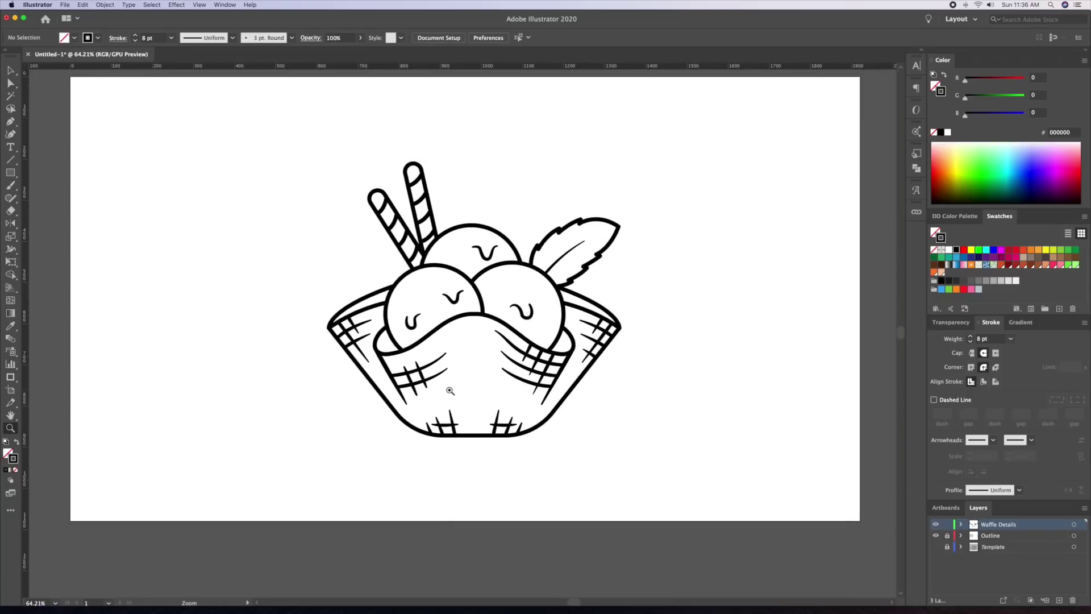
{"action": "left_click_drag", "start_coordinate": [670, 431], "coordinate": [674, 465]}
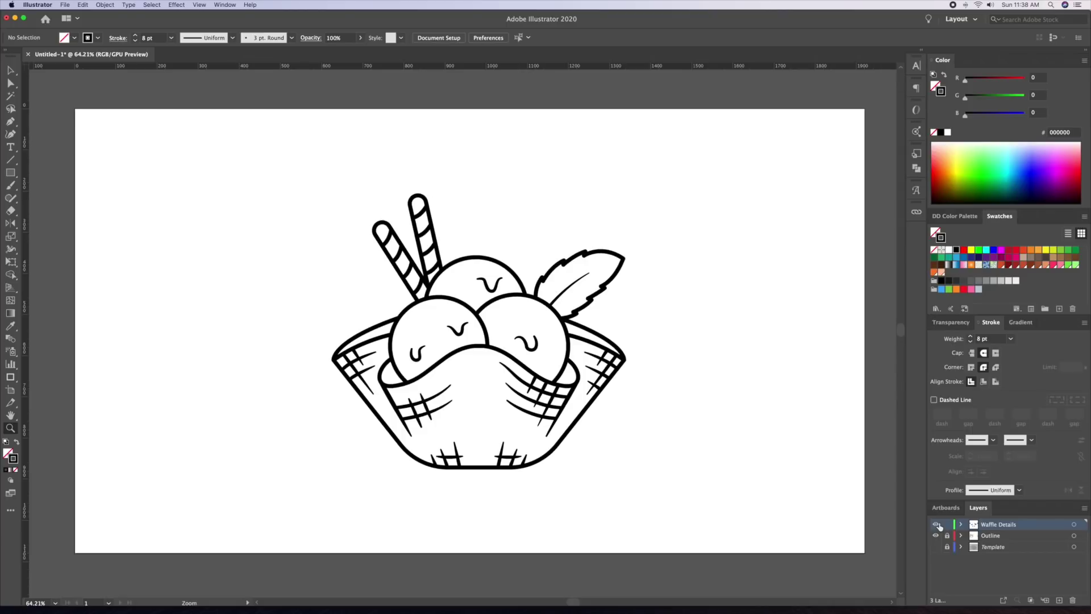
Create a new layer directly above the Template layer and name it Color
{"action": "left_click", "coordinate": [993, 549]}
{"action": "left_click", "coordinate": [1059, 601]}
{"action": "double_click", "coordinate": [973, 549]}
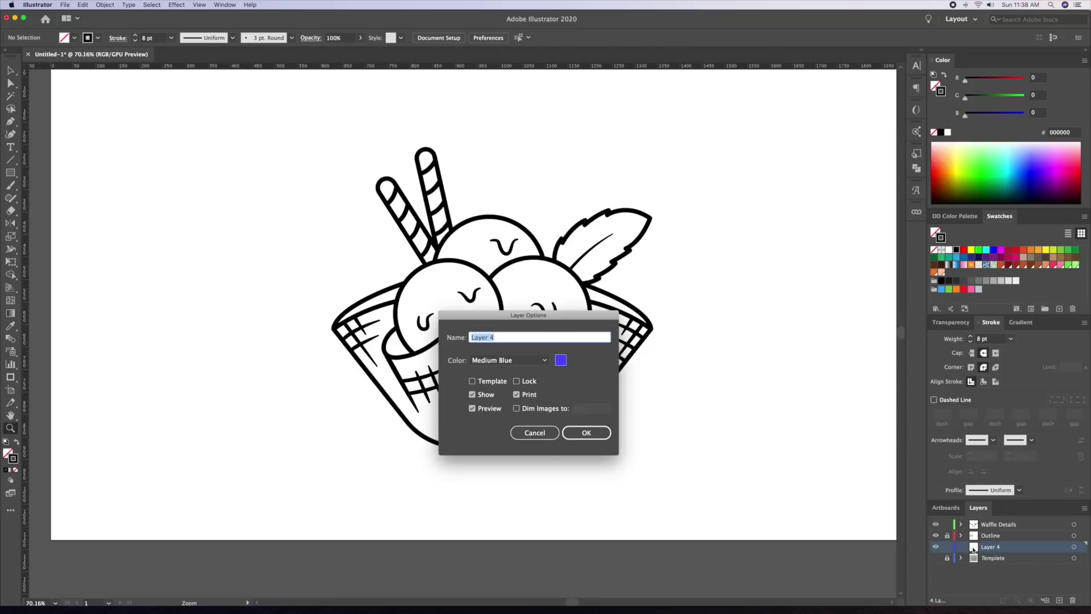
{"action": "type", "text": "Color"}
{"action": "key", "text": "Return"}
{"action": "key", "text": "super+equal"}
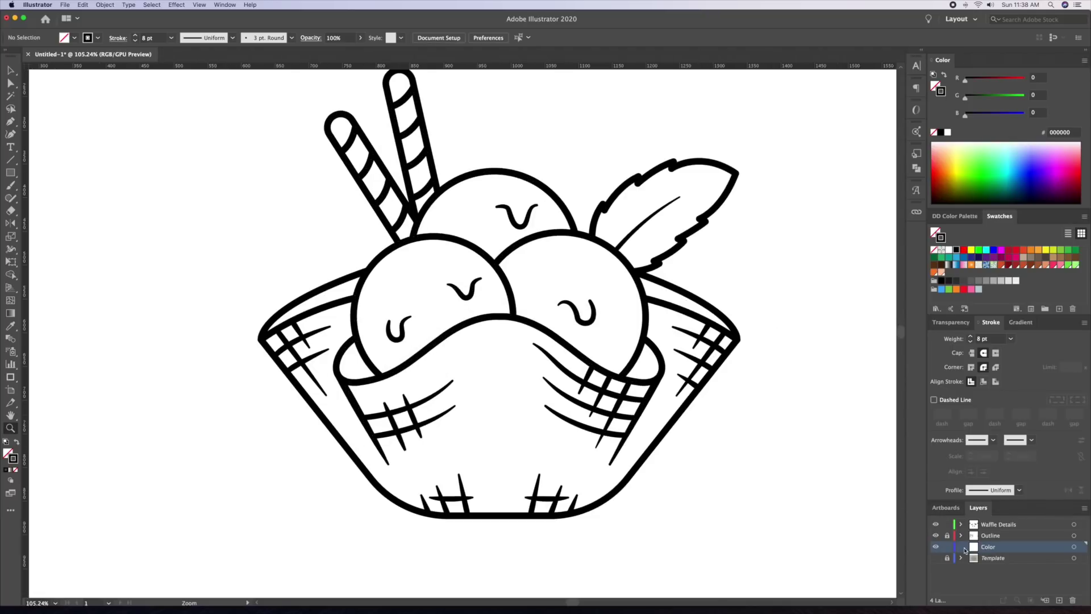
Hide the Waffle Details layer and copy the outline artwork, without the drip marks on the scoops, onto the Color layer
{"action": "left_click", "coordinate": [936, 523]}
{"action": "key", "text": "super+0"}
{"action": "key", "text": "v"}
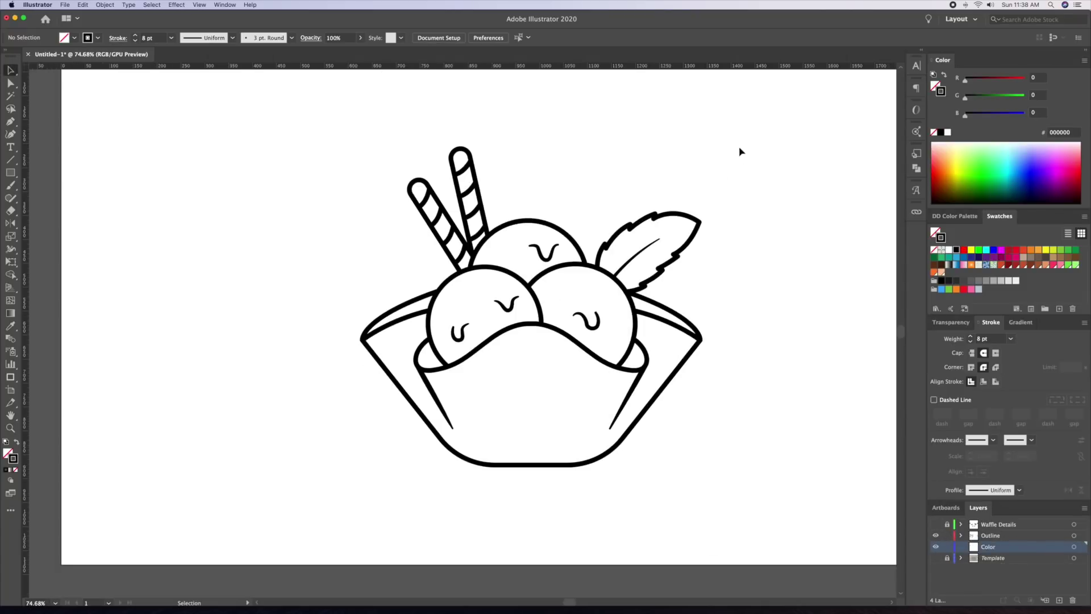
{"action": "mouse_move", "coordinate": [750, 134]}
{"action": "left_mouse_down"}
{"action": "mouse_move", "coordinate": [608, 238]}
{"action": "mouse_move", "coordinate": [353, 479]}
{"action": "mouse_move", "coordinate": [462, 463]}
{"action": "left_mouse_up"}
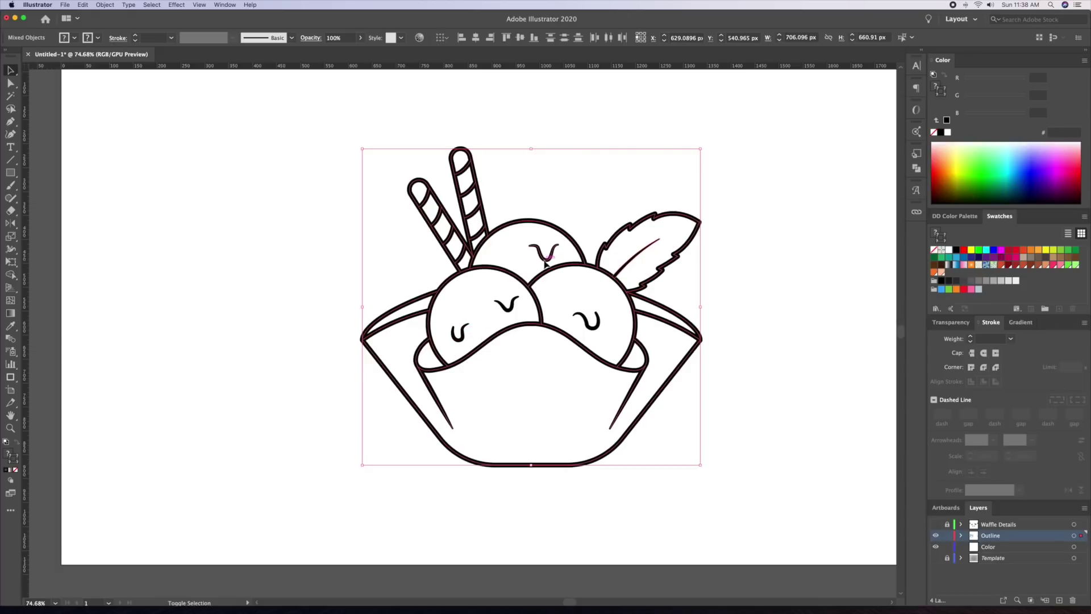
{"action": "scroll", "coordinate": [606, 280], "scroll_direction": "up", "scroll_amount": 2}
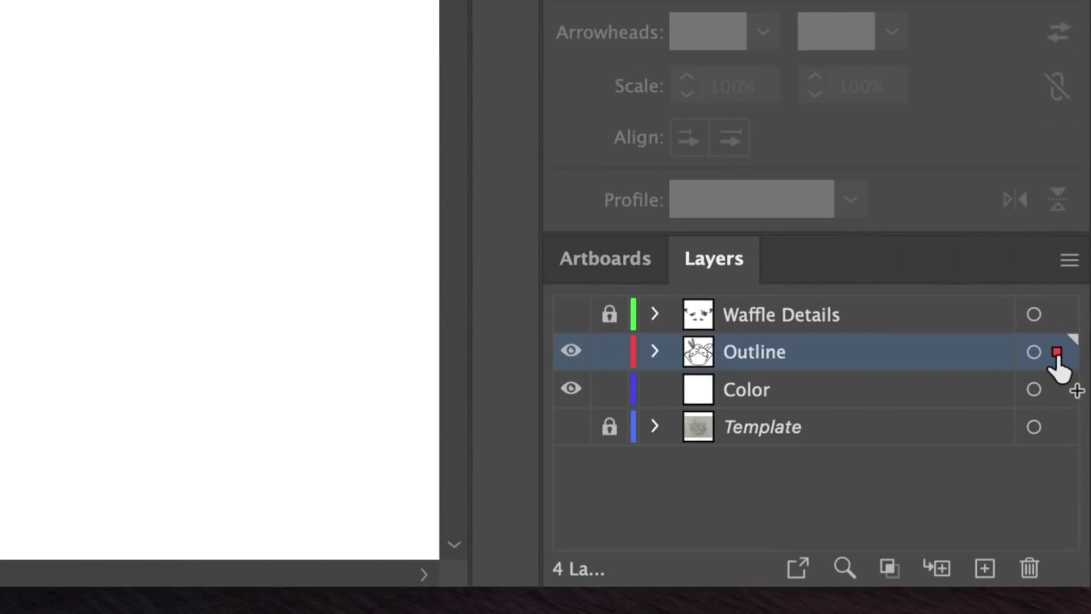
{"action": "left_click_drag", "start_coordinate": [1057, 356], "coordinate": [1058, 393]}
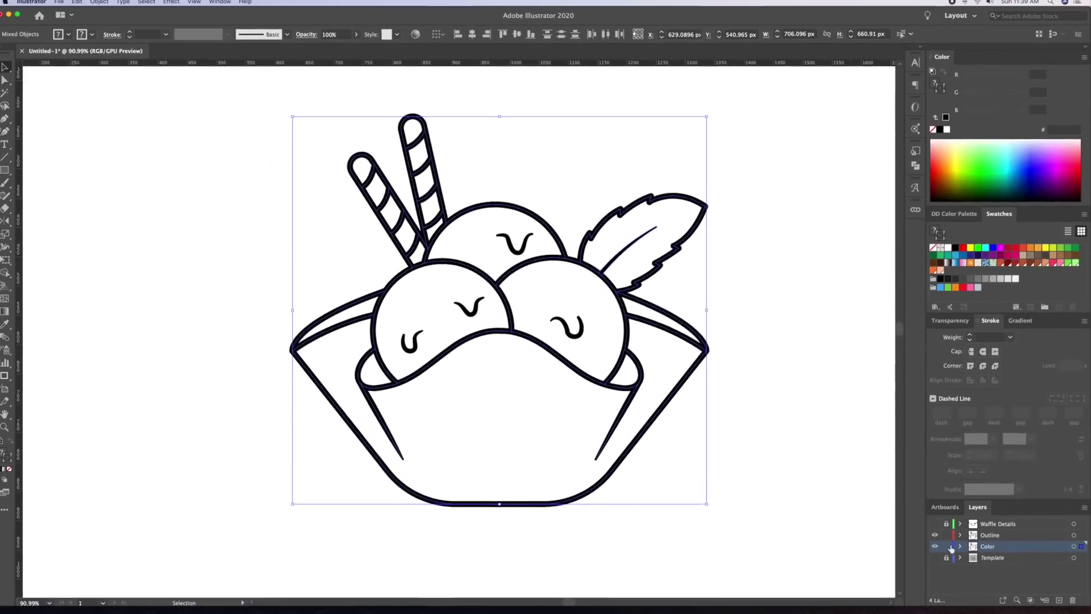
Lock and hide the Outline layer, keeping the Color layer visible in preview mode
{"action": "left_click", "coordinate": [947, 535]}
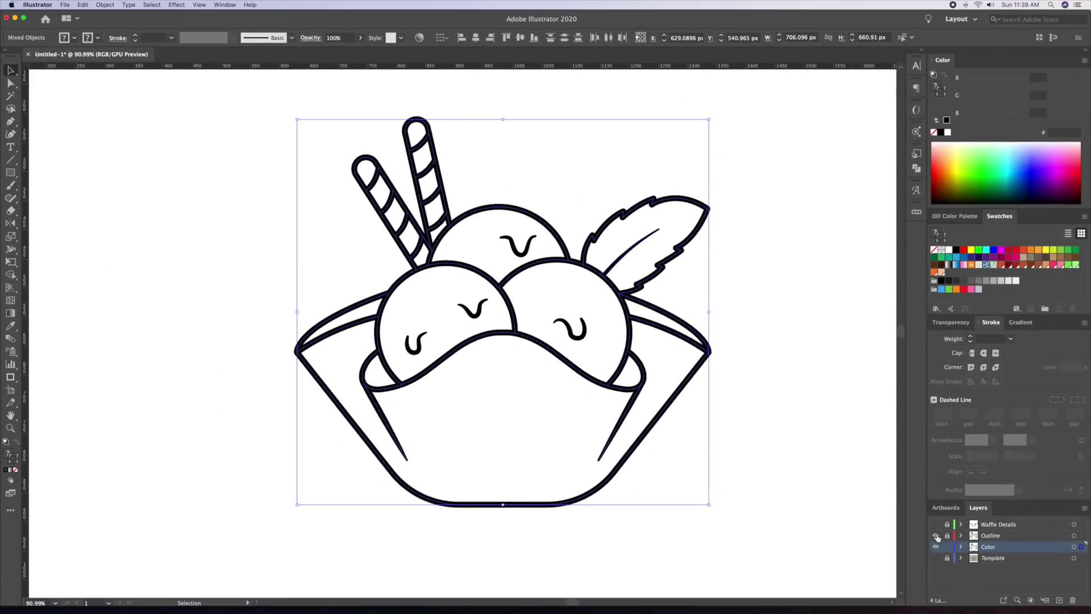
{"action": "left_click", "coordinate": [935, 536]}
{"action": "left_click", "coordinate": [936, 548]}
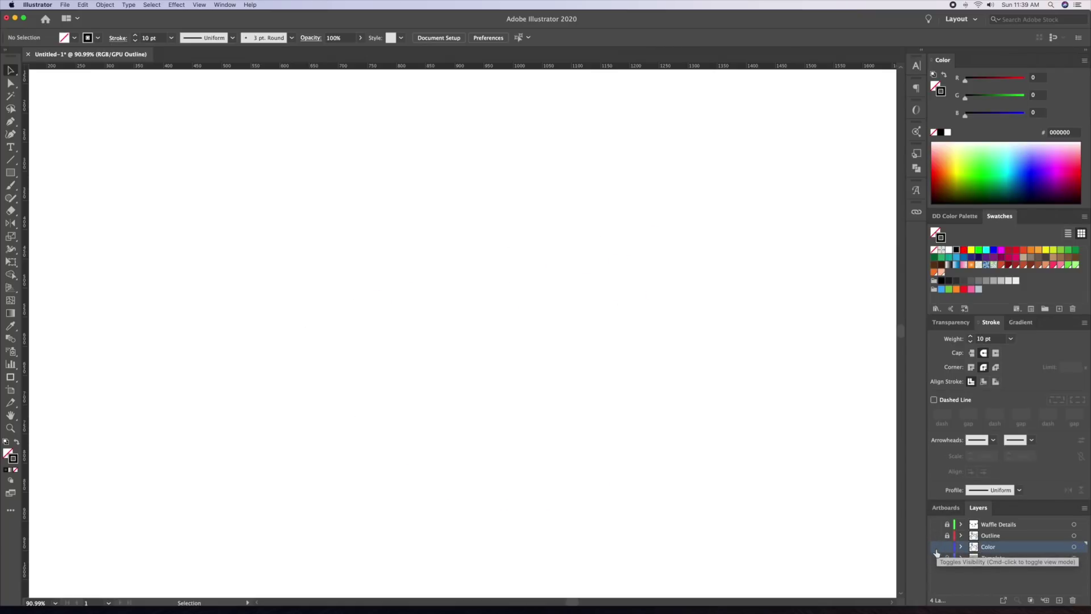
{"action": "left_click", "coordinate": [936, 549], "text": "super"}
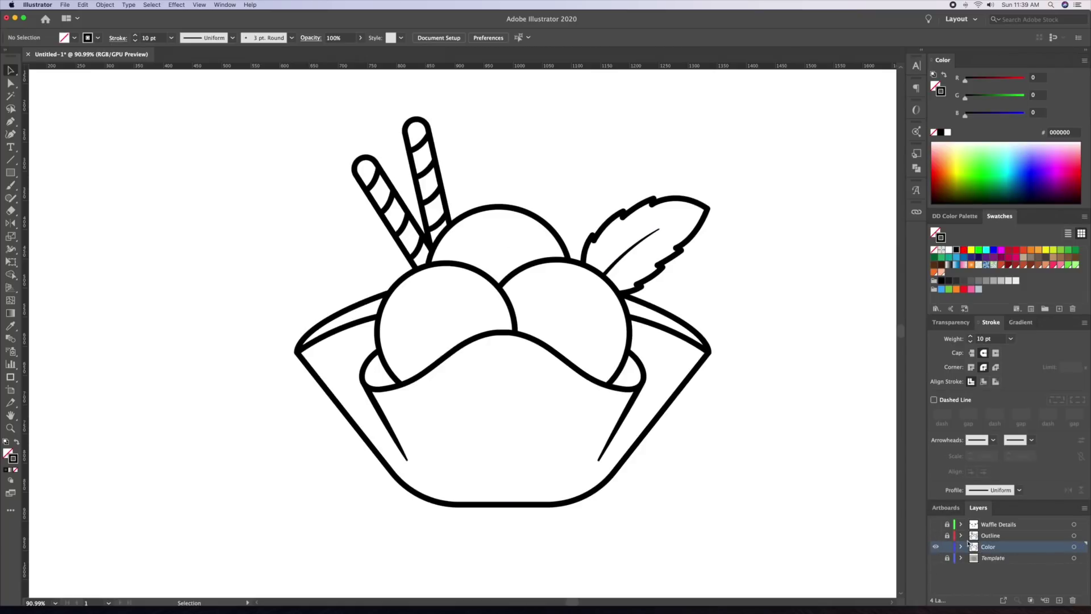
{"action": "left_click_drag", "start_coordinate": [769, 450], "coordinate": [760, 469]}
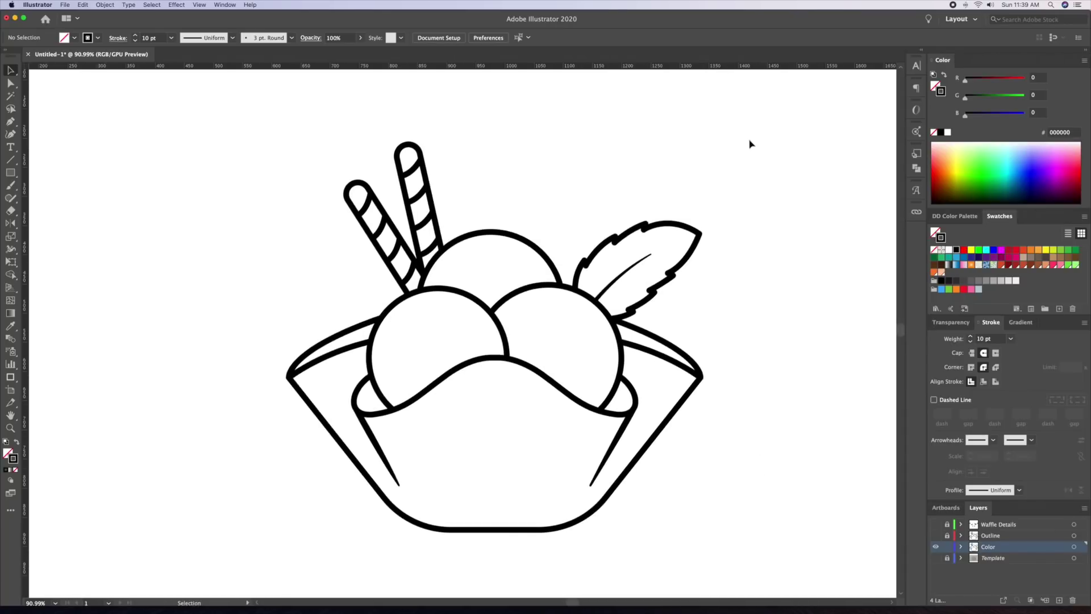
Select all the artwork on the Color layer and convert its strokes to filled shapes with Outline Stroke
{"action": "left_click_drag", "start_coordinate": [572, 268], "coordinate": [278, 553]}
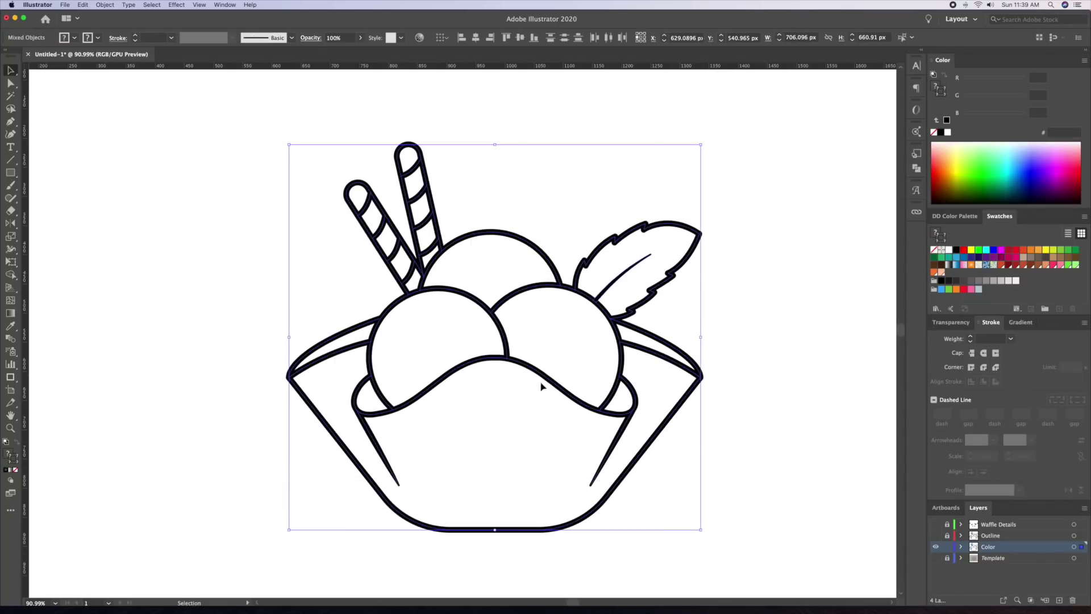
{"action": "left_click", "coordinate": [104, 5]}
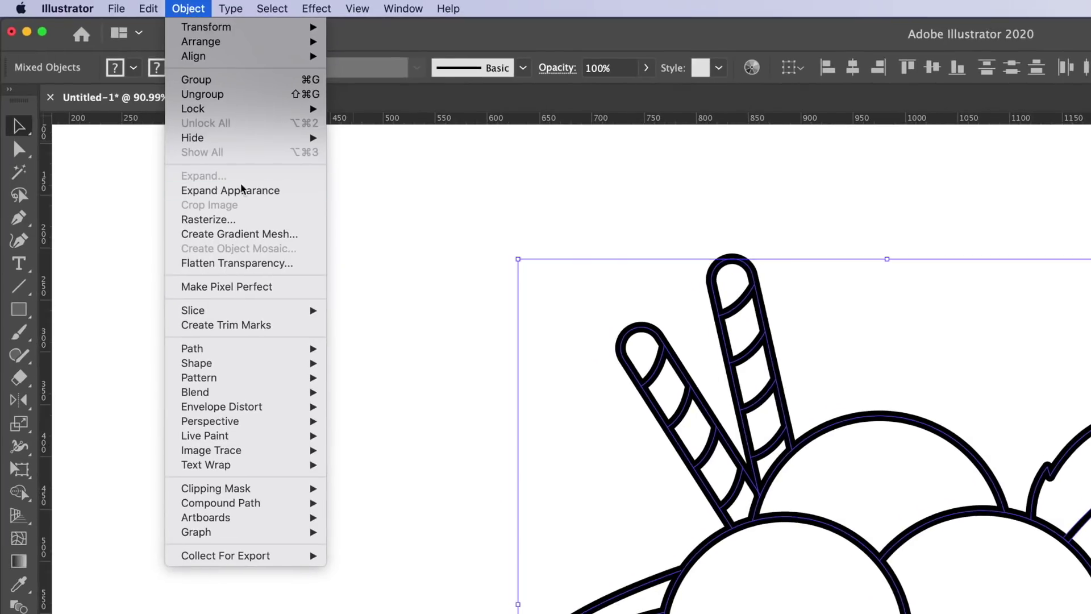
{"action": "mouse_move", "coordinate": [296, 348]}
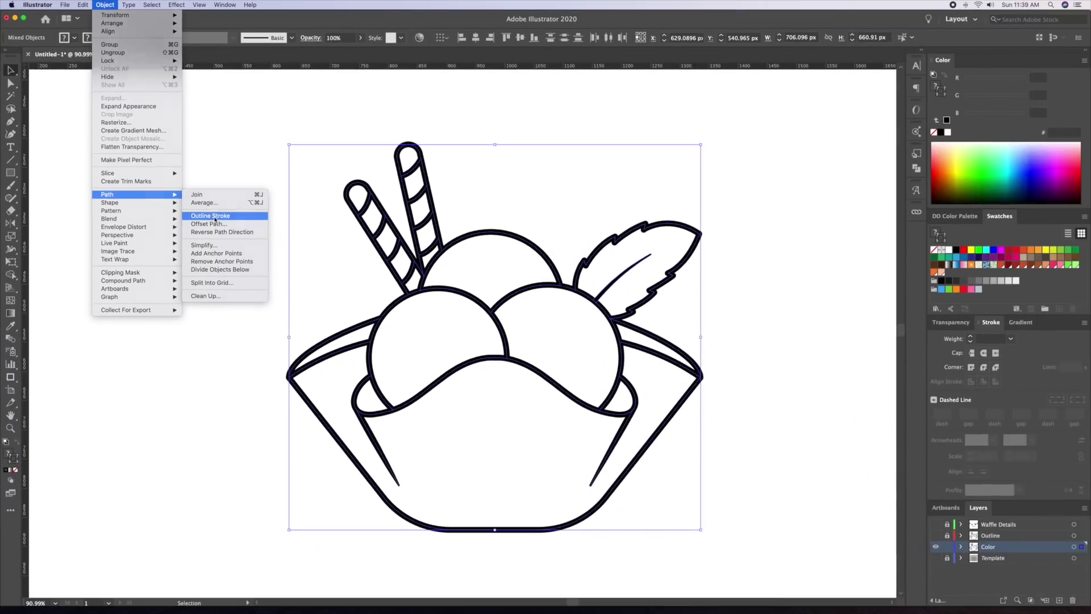
{"action": "left_click", "coordinate": [384, 392]}
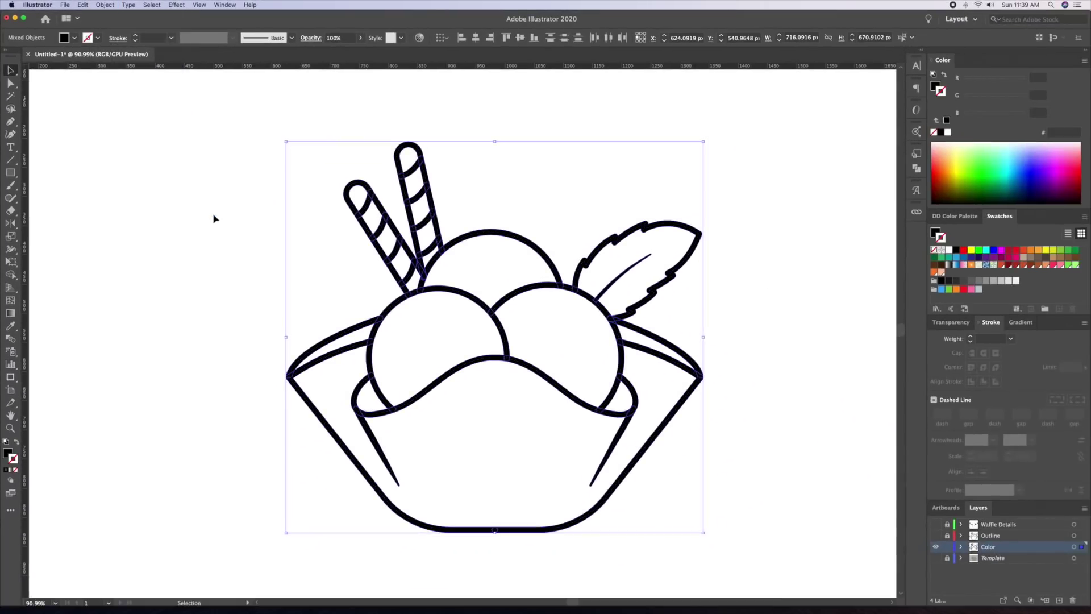
Merge the overlapping outlined strokes on the Color layer into one shape with the Pathfinder's Unite mode
{"action": "key", "text": "z"}
{"action": "left_click_drag", "start_coordinate": [509, 306], "coordinate": [721, 299]}
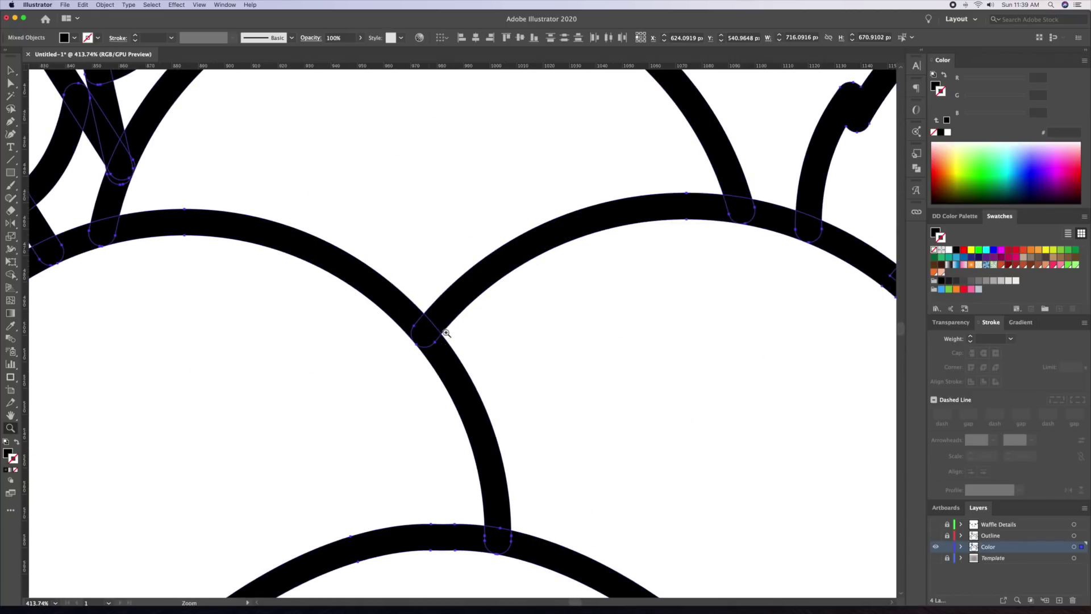
{"action": "left_click_drag", "start_coordinate": [490, 307], "coordinate": [395, 312]}
{"action": "left_click_drag", "start_coordinate": [461, 316], "coordinate": [441, 303]}
{"action": "scroll", "coordinate": [441, 303], "scroll_direction": "down", "scroll_amount": 3}
{"action": "key", "text": "z"}
{"action": "left_click", "coordinate": [458, 321]}
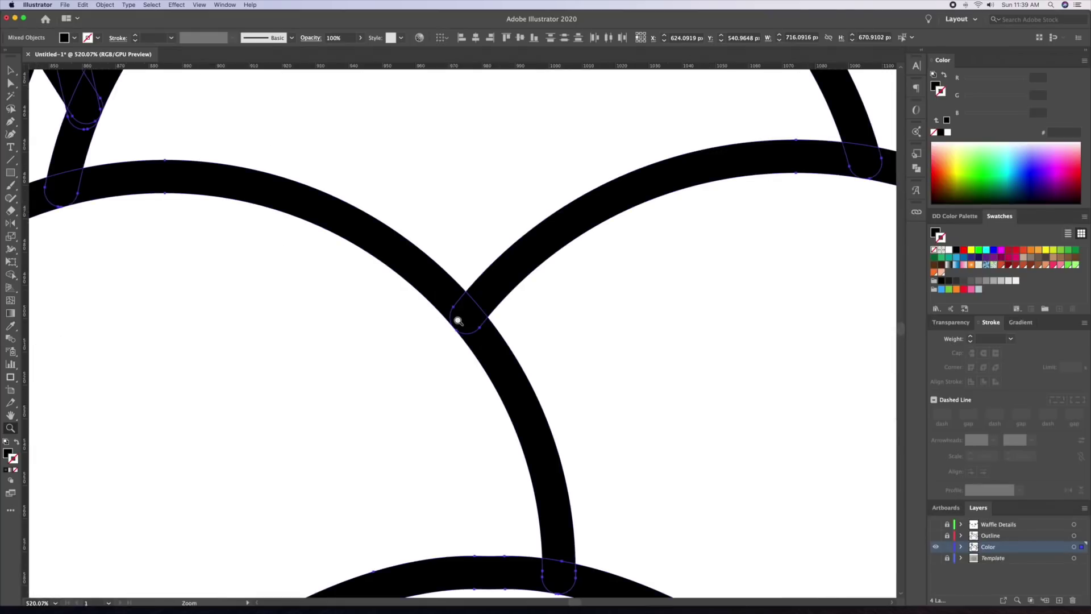
{"action": "left_click", "coordinate": [916, 169]}
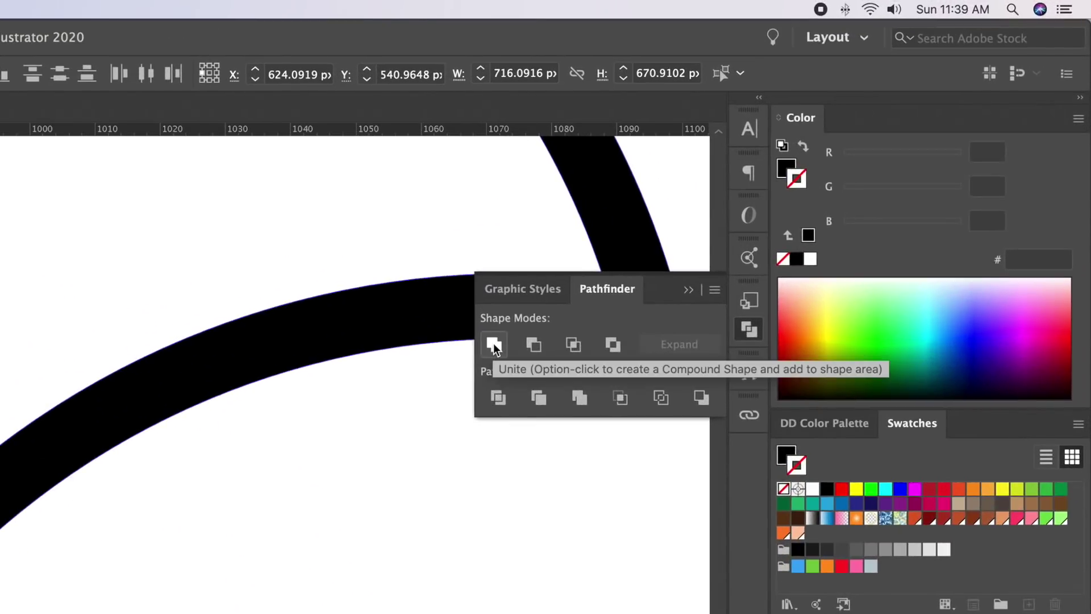
{"action": "left_click", "coordinate": [493, 344]}
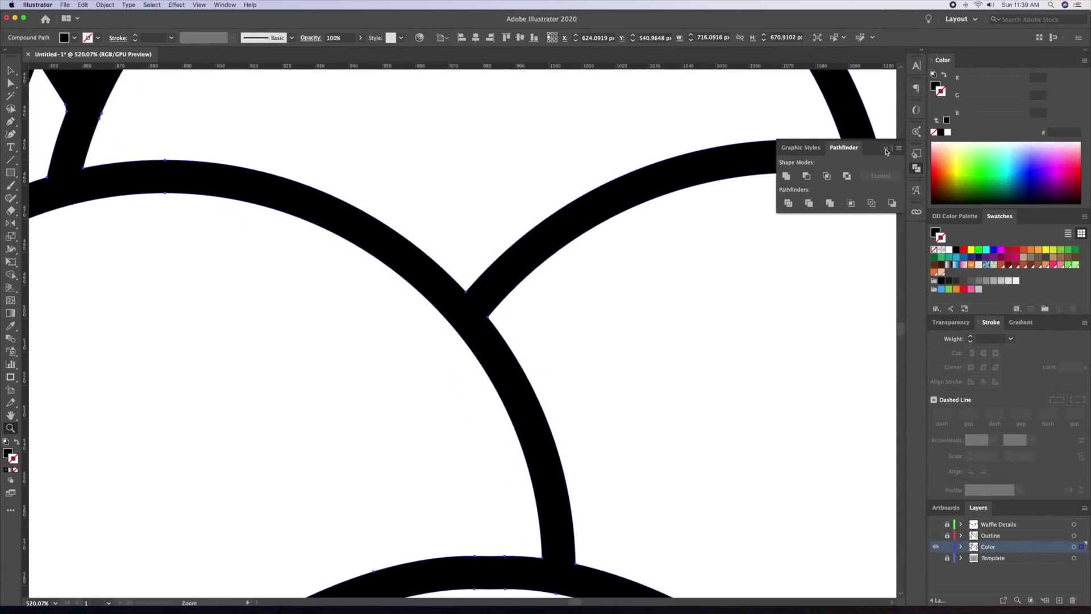
{"action": "left_click", "coordinate": [886, 149]}
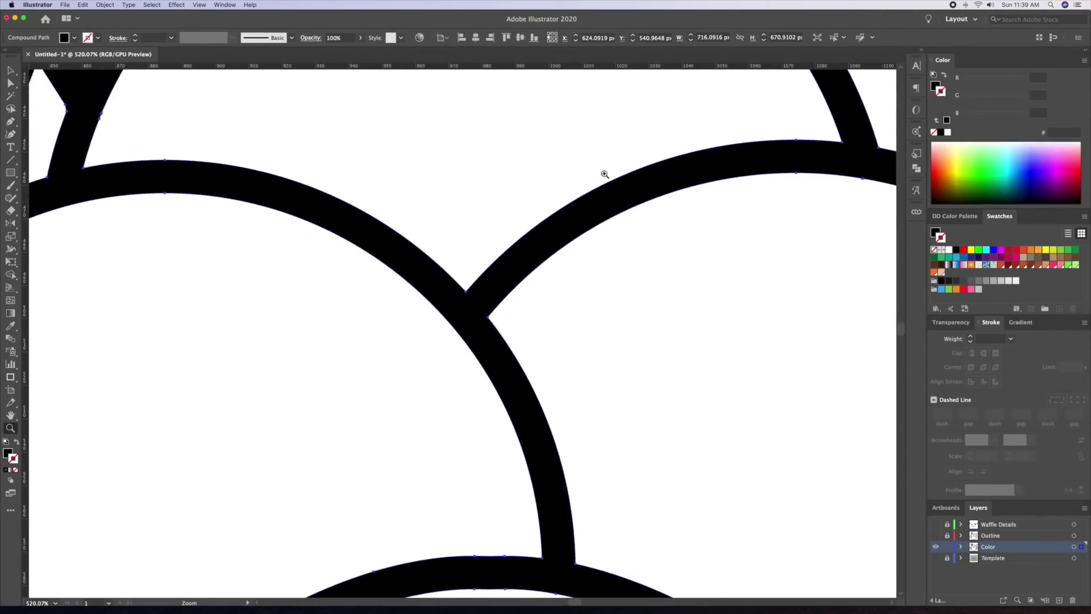
Select the united artwork on the Color layer and release its compound path
{"action": "key", "text": "super+0"}
{"action": "key", "text": "v"}
{"action": "left_click", "coordinate": [604, 304]}
{"action": "key", "text": "super+a"}
{"action": "key", "text": "super+0"}
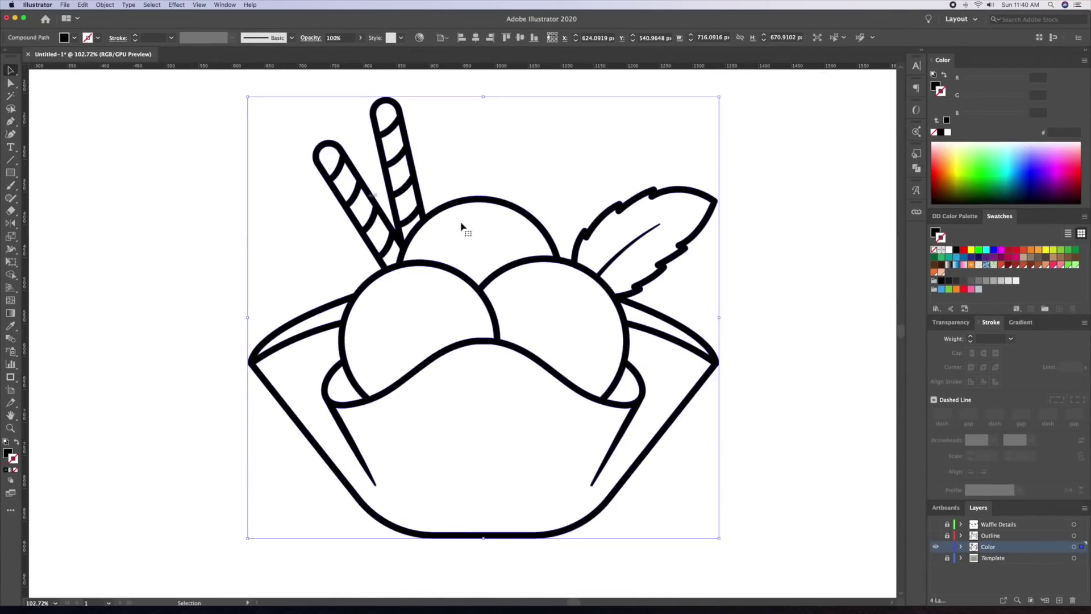
{"action": "right_click", "coordinate": [537, 223]}
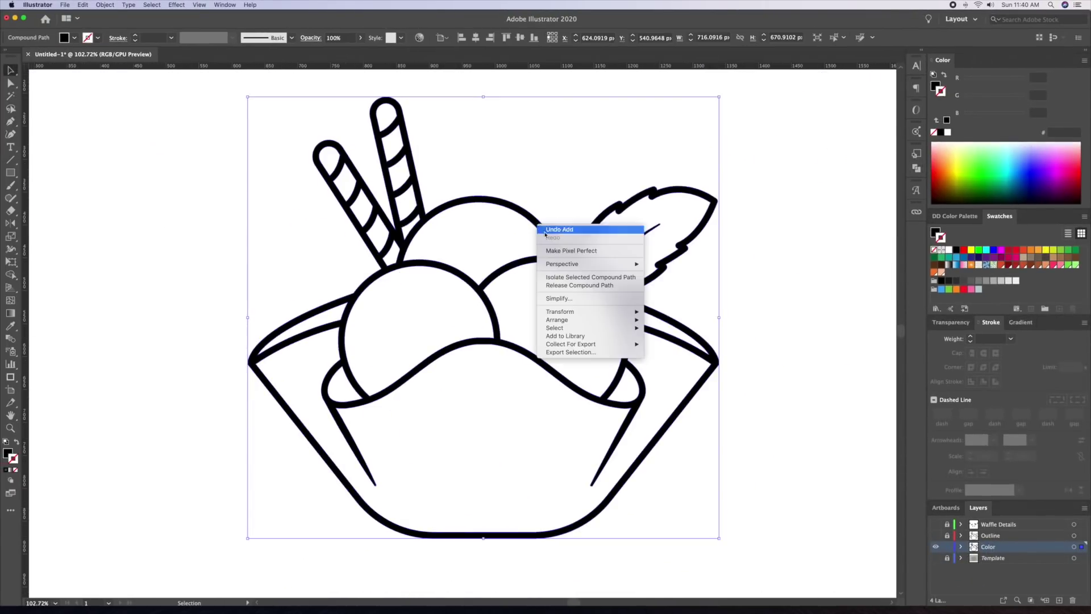
{"action": "left_click", "coordinate": [596, 285]}
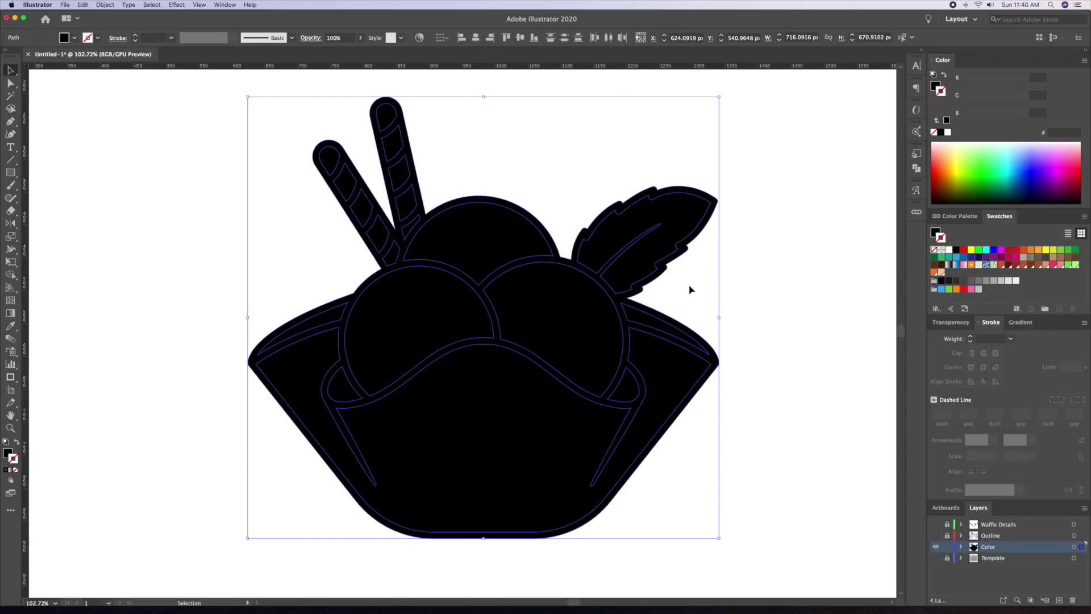
Delete the large outer silhouette shape from the Color layer
{"action": "left_click", "coordinate": [747, 289]}
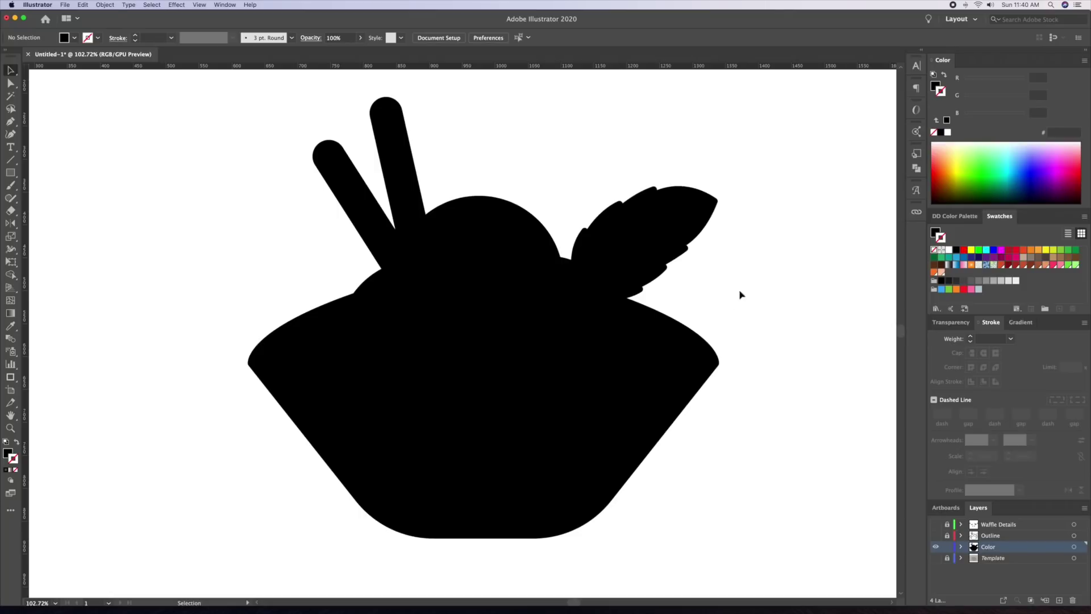
{"action": "left_click", "coordinate": [694, 335]}
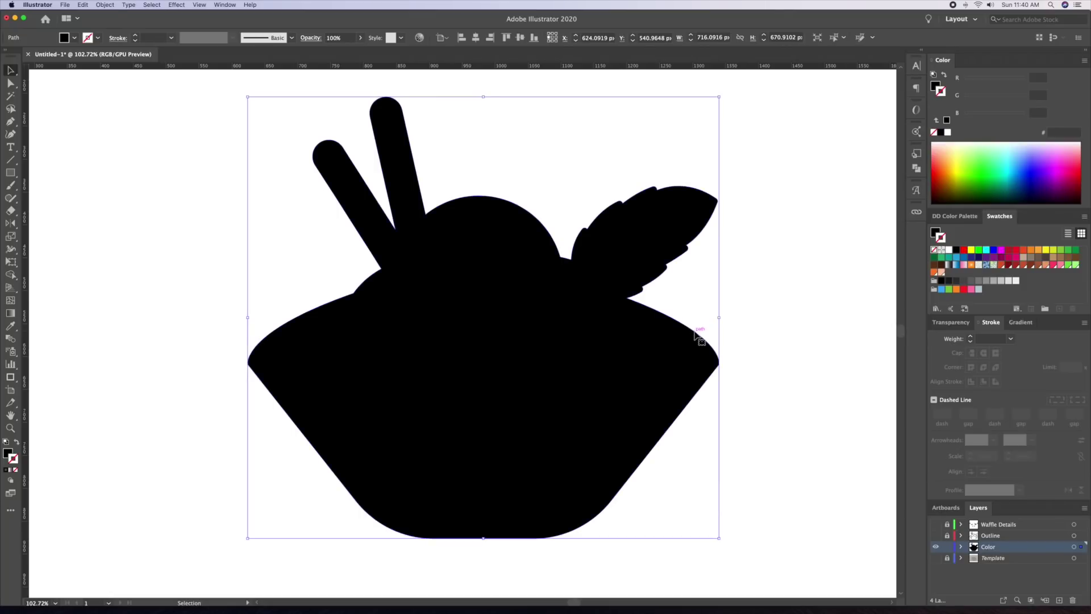
{"action": "key", "text": "Delete"}
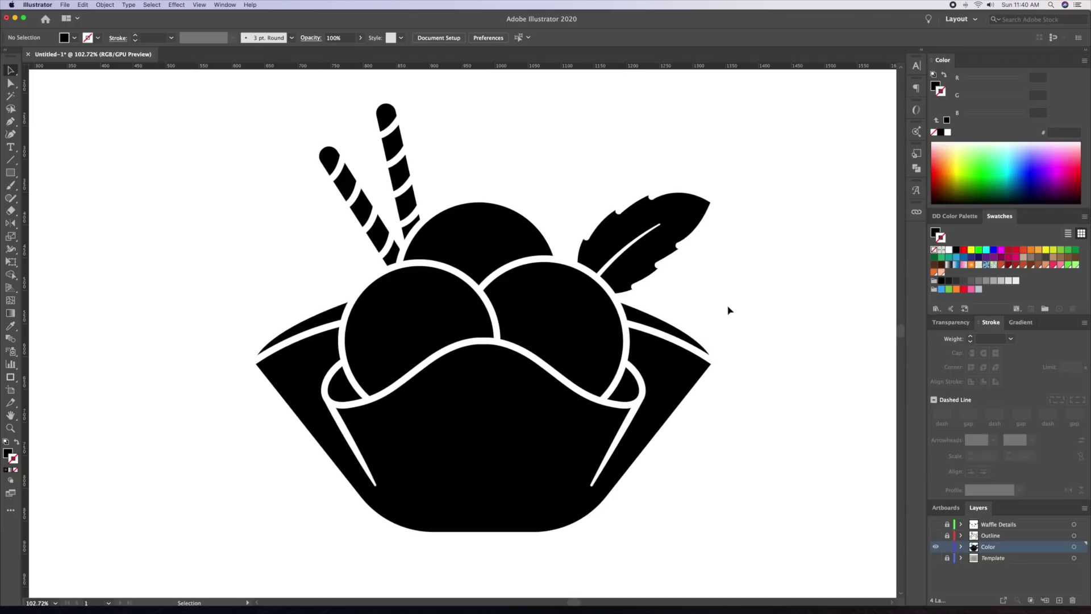
Fill all the remaining shapes on the Color layer with light gray E6E6E6 and show the Outline layer
{"action": "key", "text": "z"}
{"action": "left_click_drag", "start_coordinate": [727, 306], "coordinate": [695, 321]}
{"action": "key", "text": "v"}
{"action": "left_click_drag", "start_coordinate": [749, 147], "coordinate": [398, 503]}
{"action": "left_click", "coordinate": [1046, 265]}
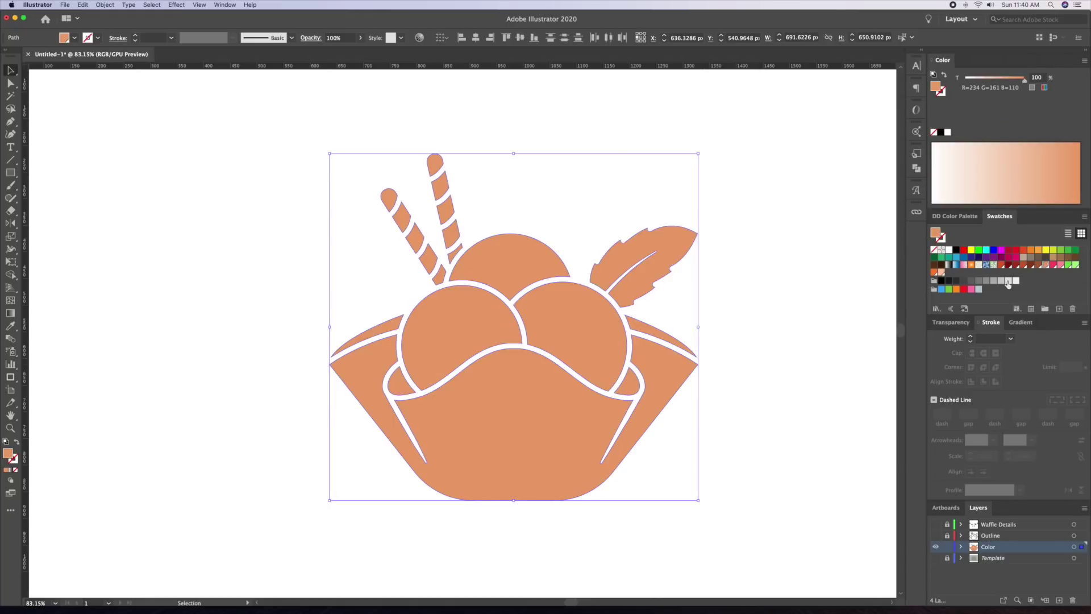
{"action": "left_click", "coordinate": [1006, 281]}
{"action": "left_click", "coordinate": [820, 278]}
{"action": "left_click", "coordinate": [935, 535]}
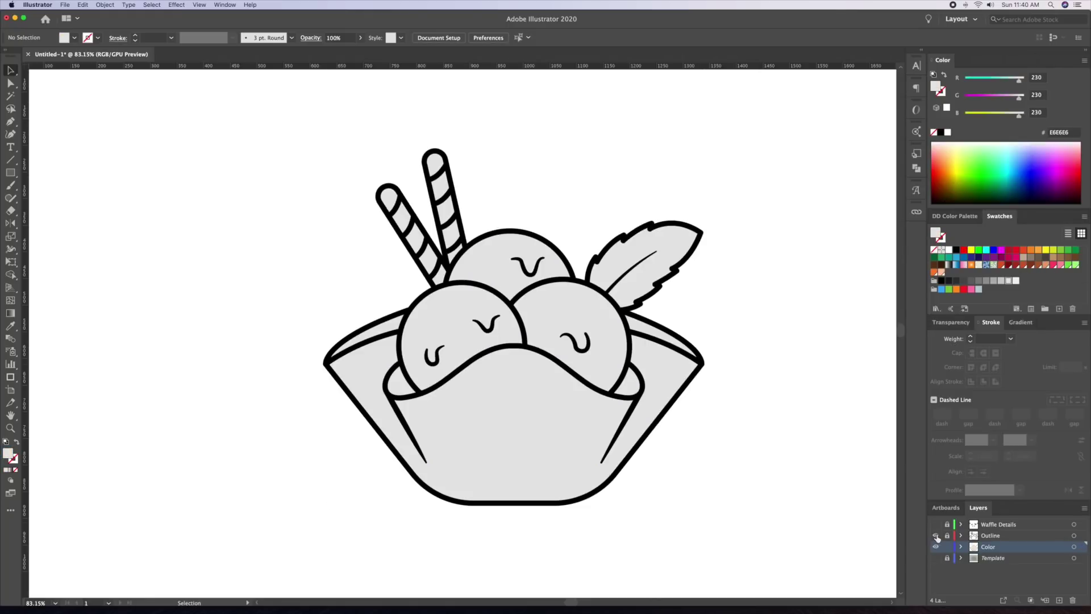
Move individual Color-layer shapes away from the drawing to check that they are separate, and undo the moves
{"action": "left_click_drag", "start_coordinate": [783, 415], "coordinate": [759, 386]}
{"action": "left_click_drag", "start_coordinate": [527, 411], "coordinate": [542, 513]}
{"action": "left_click_drag", "start_coordinate": [573, 312], "coordinate": [681, 231]}
{"action": "left_click_drag", "start_coordinate": [463, 226], "coordinate": [487, 152]}
{"action": "left_click_drag", "start_coordinate": [423, 287], "coordinate": [280, 257]}
{"action": "key", "text": "super+z"}
{"action": "key", "text": "super+z"}
{"action": "key", "text": "super+z"}
{"action": "key", "text": "super+z"}
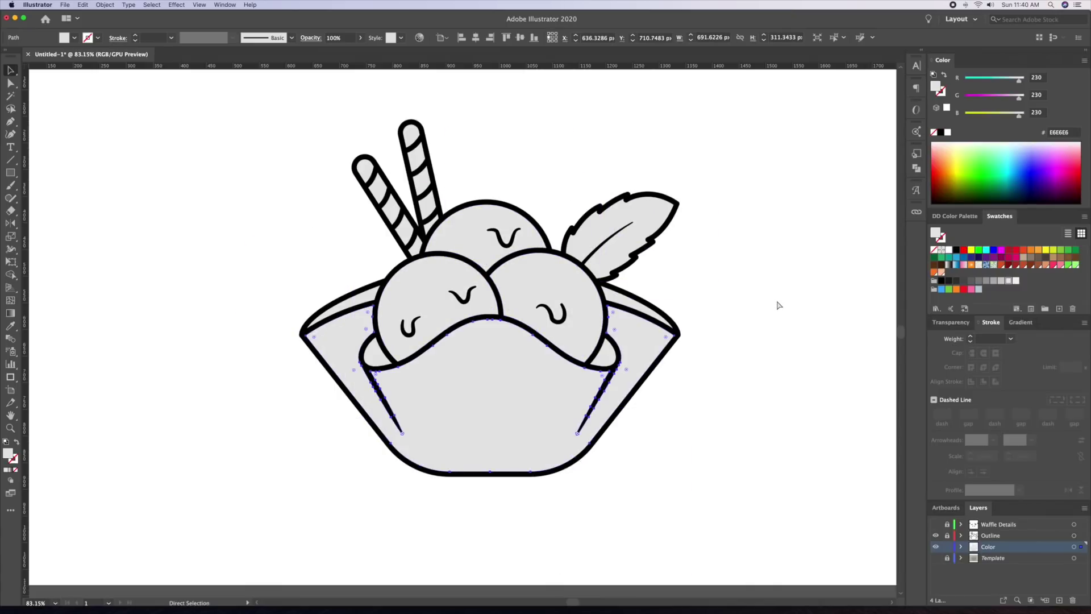
Show the Waffle Details layer and fill the waffle bowl's outer surface with orange R=251 G=128 B=45
{"action": "scroll", "coordinate": [776, 306], "scroll_direction": "right", "scroll_amount": 1}
{"action": "left_click", "coordinate": [777, 307]}
{"action": "left_click", "coordinate": [936, 526]}
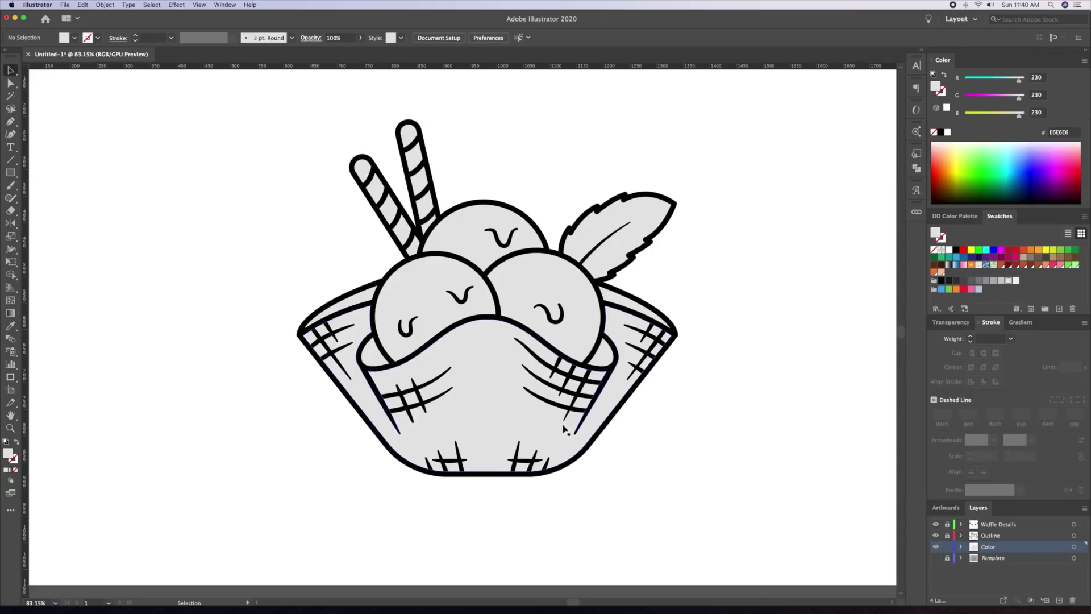
{"action": "scroll", "coordinate": [621, 423], "scroll_direction": "up", "scroll_amount": 2}
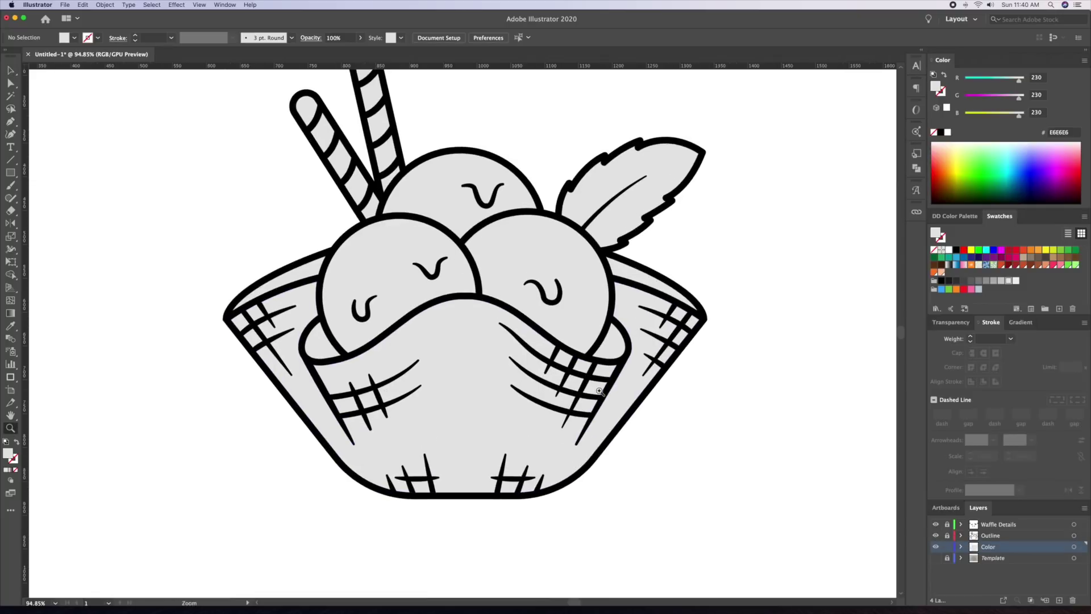
{"action": "left_click", "coordinate": [453, 422]}
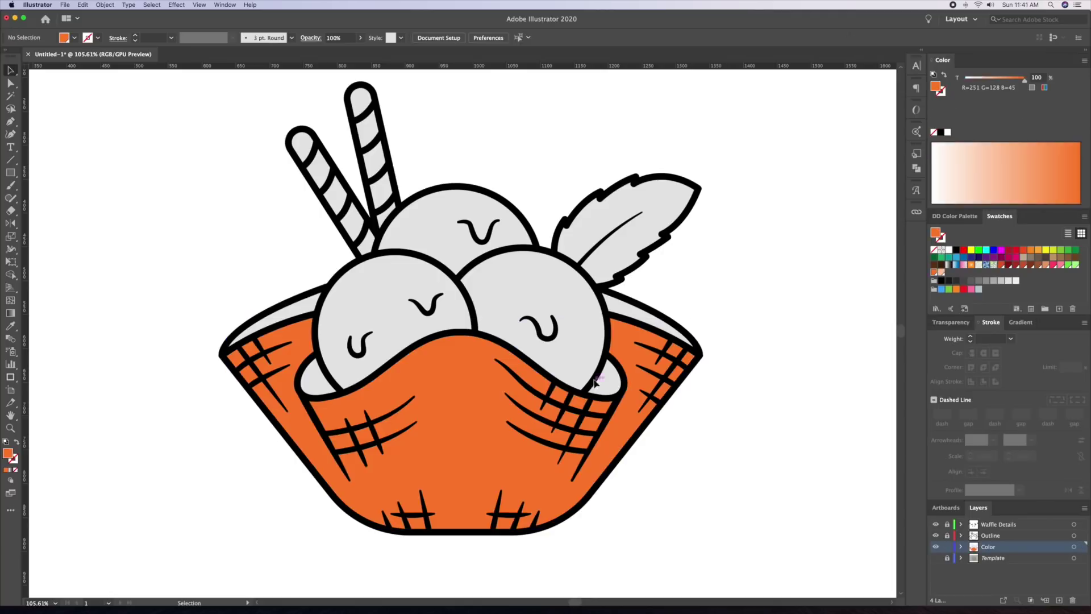
Fill the bowl's inner surfaces behind the scoops with the red-orange swatch R=221 G=93 B=42
{"action": "left_click", "coordinate": [617, 321]}
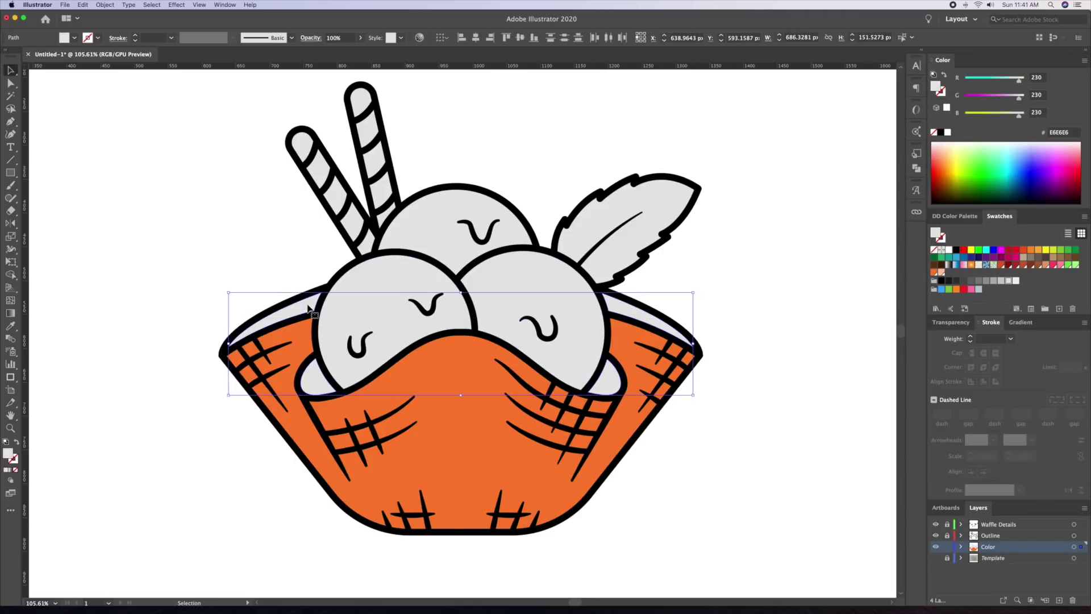
{"action": "left_click", "coordinate": [1004, 271]}
{"action": "left_click", "coordinate": [733, 339]}
{"action": "scroll", "coordinate": [735, 321], "scroll_direction": "down", "scroll_amount": 1}
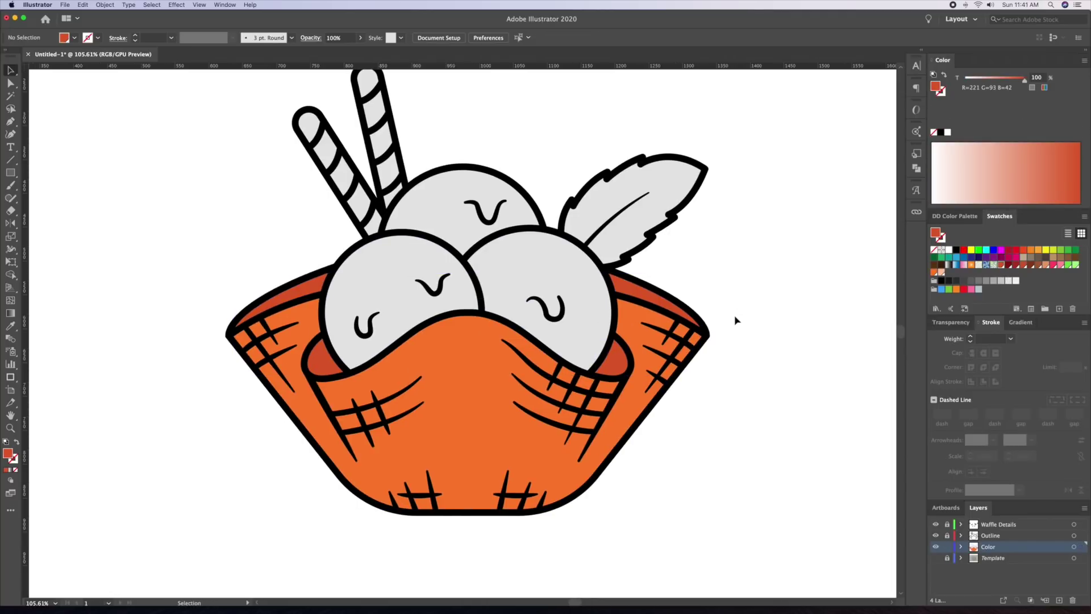
Try other brown and orange swatches on the bowl's outer surface and return it to R=251 G=128 B=45
{"action": "left_click", "coordinate": [503, 394]}
{"action": "left_click", "coordinate": [1009, 266]}
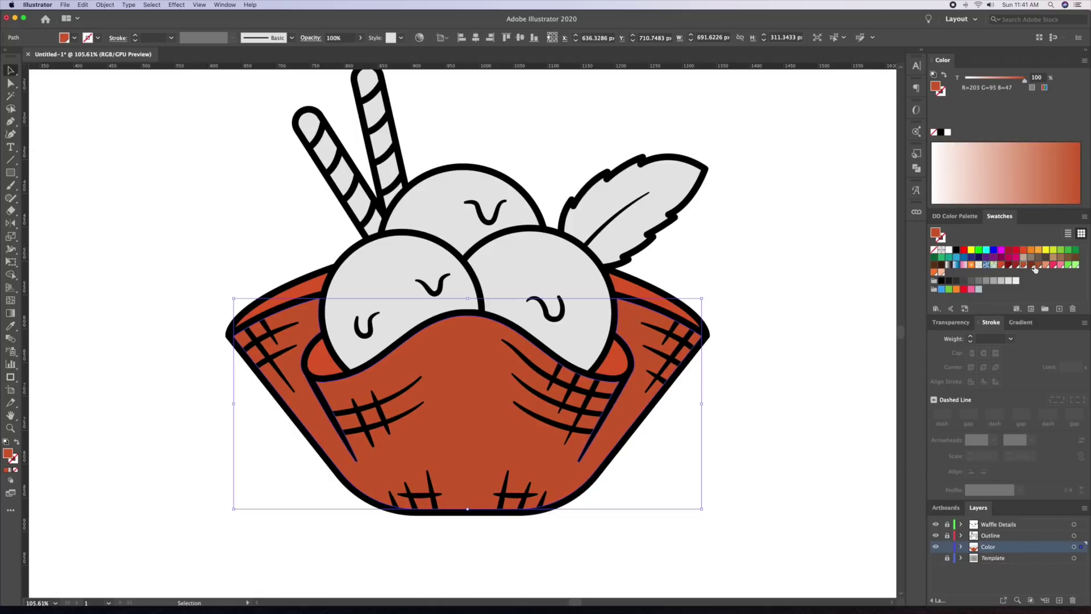
{"action": "left_click", "coordinate": [1046, 266]}
{"action": "left_click", "coordinate": [942, 273]}
{"action": "left_click", "coordinate": [934, 273]}
{"action": "left_click", "coordinate": [781, 290]}
{"action": "scroll", "coordinate": [761, 289], "scroll_direction": "up", "scroll_amount": 1}
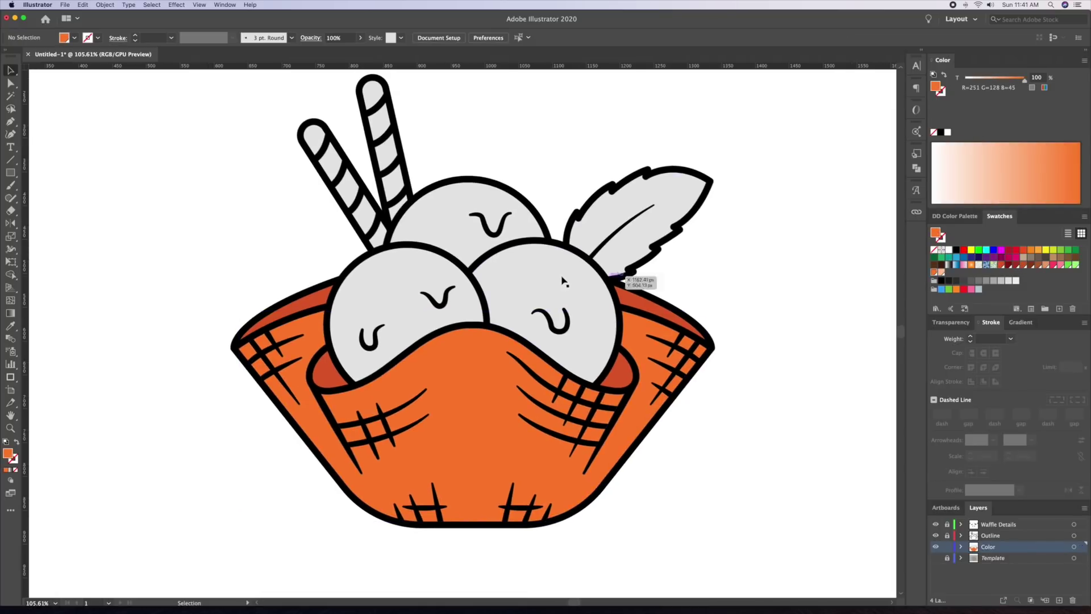
Fill the right scoop with pink R=255 G=146 B=154, the back scoop with peach R=255 G=198 B=163, and the left scoop with R=221 G=93 B=42
{"action": "left_click", "coordinate": [562, 281]}
{"action": "left_click", "coordinate": [1060, 266]}
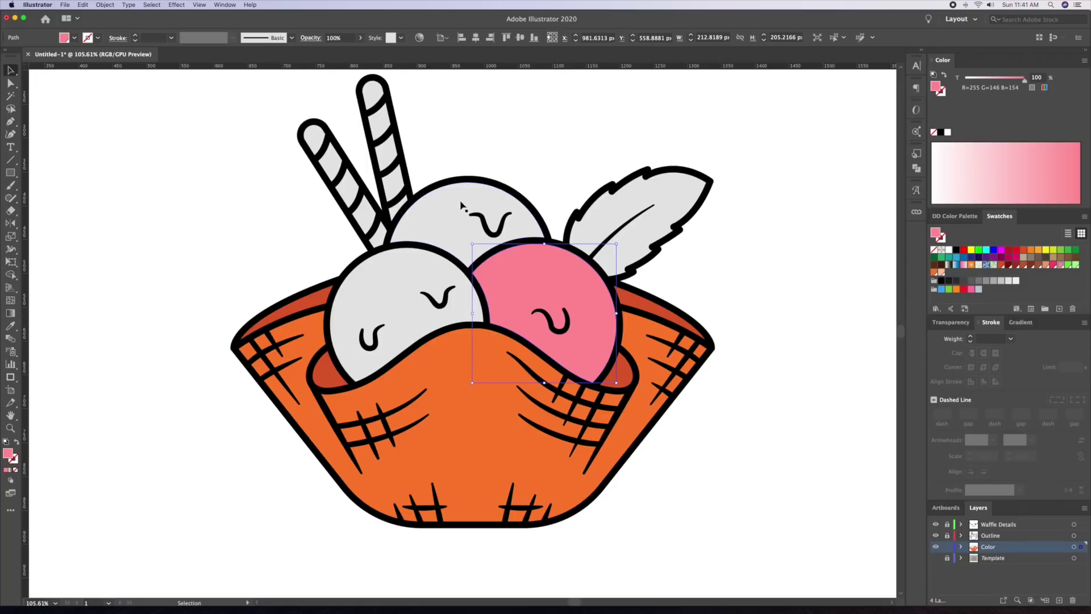
{"action": "left_click", "coordinate": [462, 204]}
{"action": "left_click", "coordinate": [1017, 266]}
{"action": "left_click", "coordinate": [406, 264]}
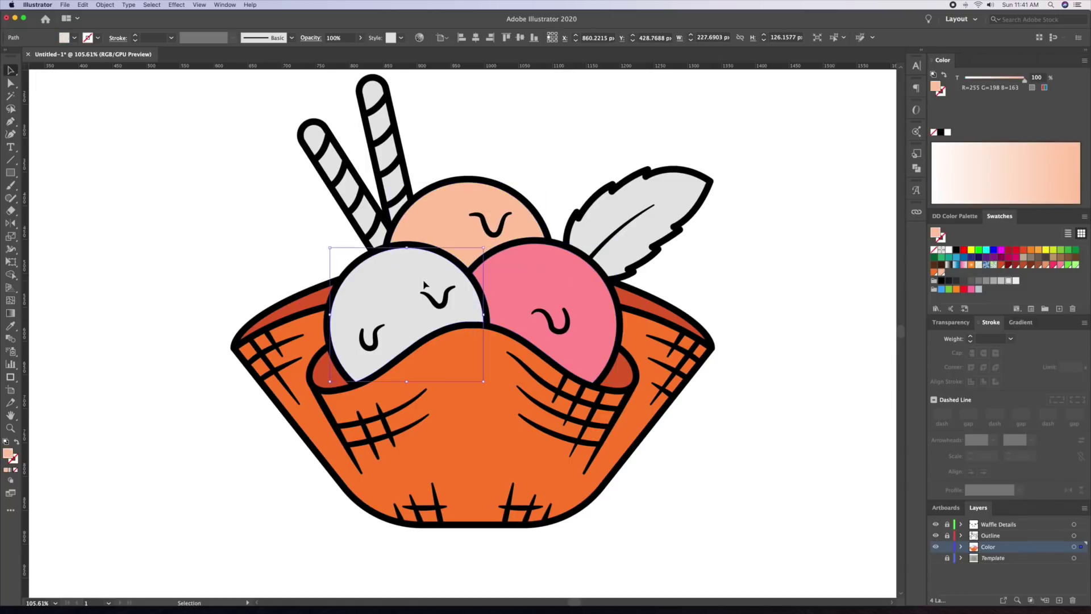
{"action": "left_click", "coordinate": [1001, 266]}
{"action": "left_click", "coordinate": [771, 307]}
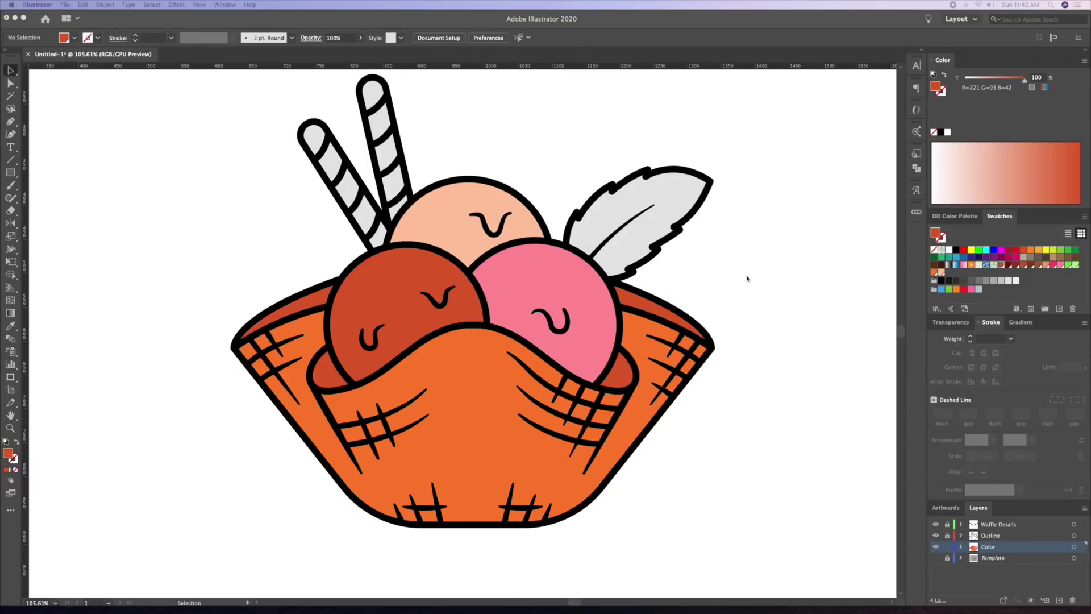
Select all the segments of both striped wafer sticks and fill them with a tan swatch
{"action": "scroll", "coordinate": [741, 281], "scroll_direction": "up", "scroll_amount": 1}
{"action": "left_click", "coordinate": [401, 174]}
{"action": "left_click", "coordinate": [394, 140], "text": "shift"}
{"action": "left_click", "coordinate": [389, 116], "text": "shift"}
{"action": "left_click", "coordinate": [408, 204], "text": "shift"}
{"action": "left_click", "coordinate": [412, 229], "text": "shift"}
{"action": "left_click", "coordinate": [379, 234], "text": "shift"}
{"action": "left_click", "coordinate": [345, 182], "text": "shift"}
{"action": "left_click", "coordinate": [329, 159], "text": "shift"}
{"action": "left_click", "coordinate": [1045, 265]}
{"action": "left_click", "coordinate": [764, 223]}
Fill the mint leaf with a light green swatch
{"action": "left_click", "coordinate": [710, 210]}
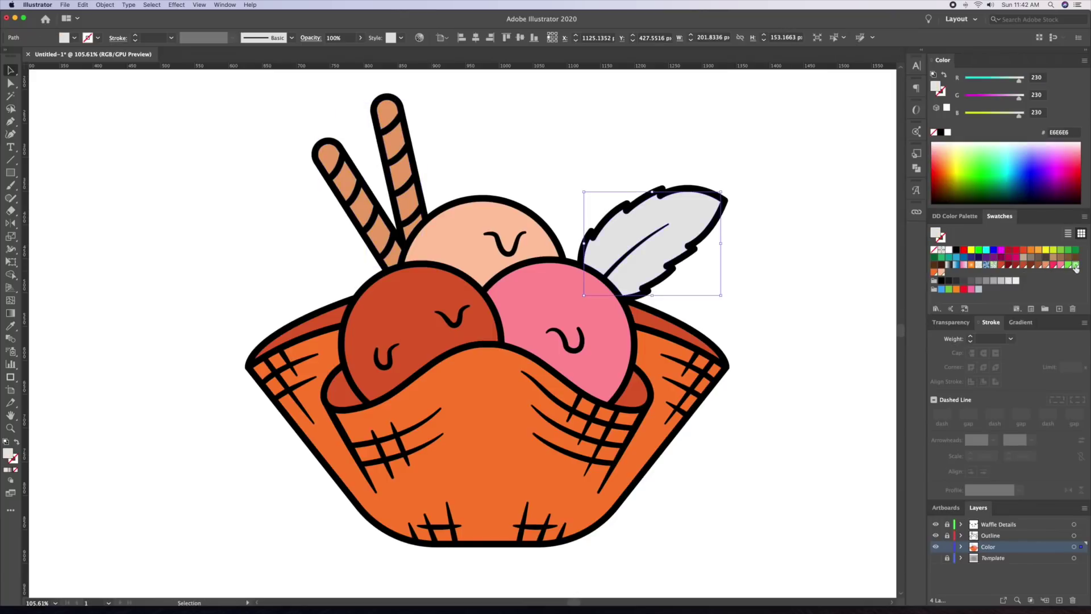
{"action": "left_click", "coordinate": [1074, 266]}
{"action": "left_click", "coordinate": [767, 292]}
Try darker swatches such as R=203 G=95 B=47 on the bowl's right inner surfaces and return them to R=221 G=93 B=42
{"action": "scroll", "coordinate": [767, 292], "scroll_direction": "down", "scroll_amount": 3}
{"action": "scroll", "coordinate": [692, 292], "scroll_direction": "up", "scroll_amount": 5}
{"action": "left_click", "coordinate": [619, 312]}
{"action": "left_click", "coordinate": [579, 387], "text": "shift"}
{"action": "left_click", "coordinate": [1023, 266]}
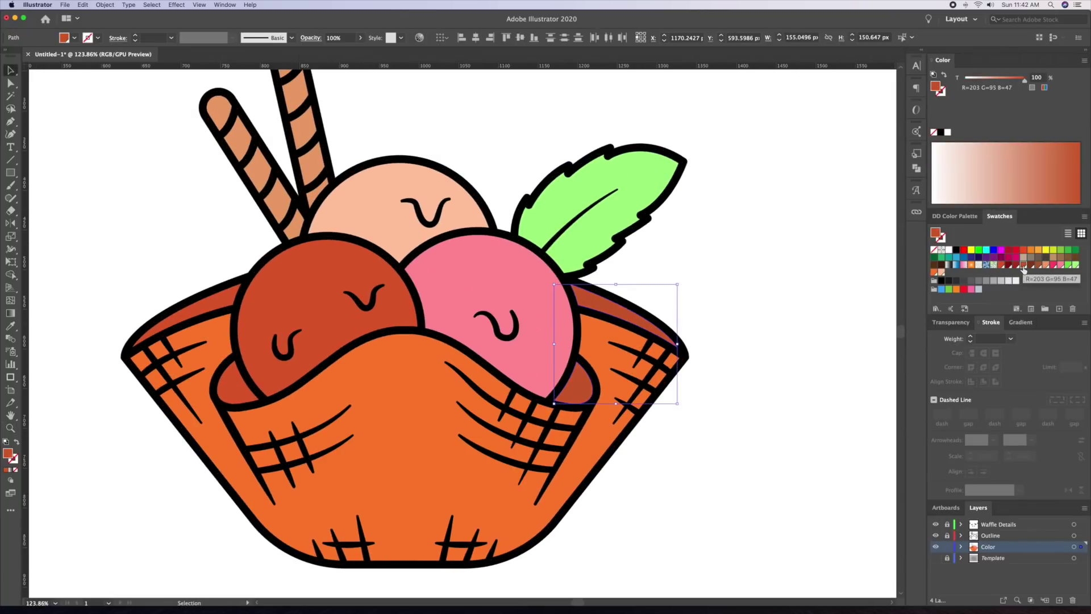
{"action": "left_click", "coordinate": [1015, 265]}
{"action": "left_click", "coordinate": [1001, 265]}
{"action": "left_click", "coordinate": [732, 317]}
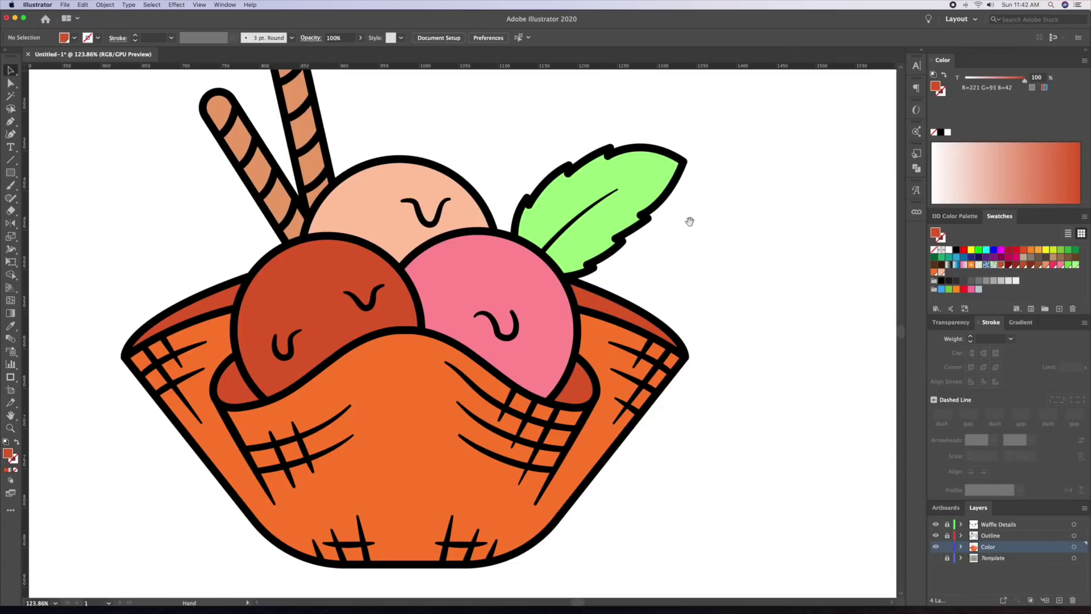
With peach fill R=255 G=198 B=163, start a Pen highlight from the bowl front's crest along its upper edge to the left corner
{"action": "left_click_drag", "start_coordinate": [690, 222], "coordinate": [731, 269]}
{"action": "key", "text": "z"}
{"action": "left_click_drag", "start_coordinate": [571, 325], "coordinate": [547, 338]}
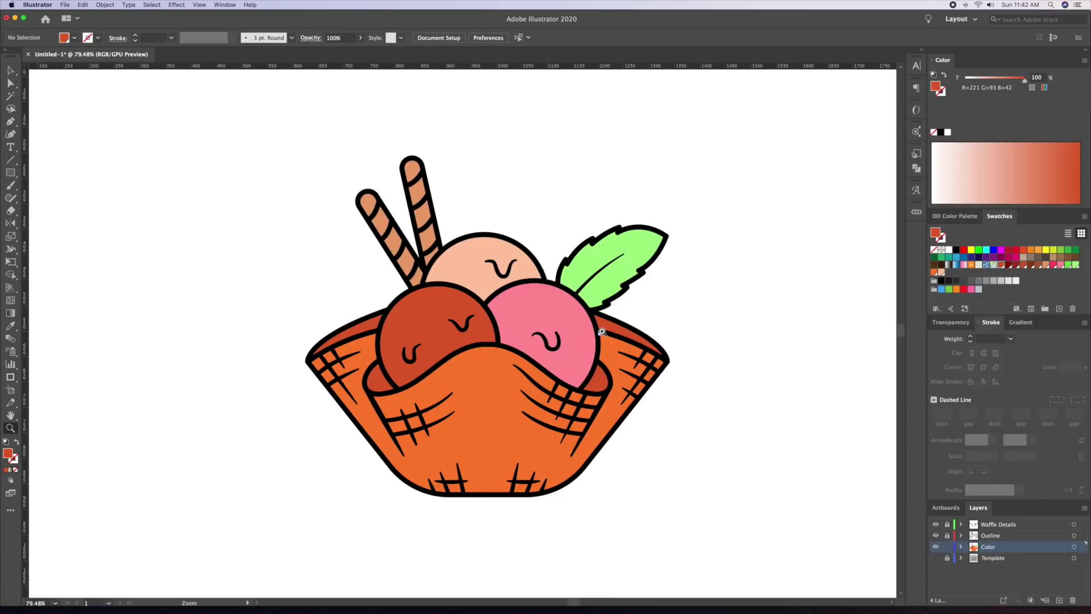
{"action": "left_click_drag", "start_coordinate": [417, 409], "coordinate": [515, 383]}
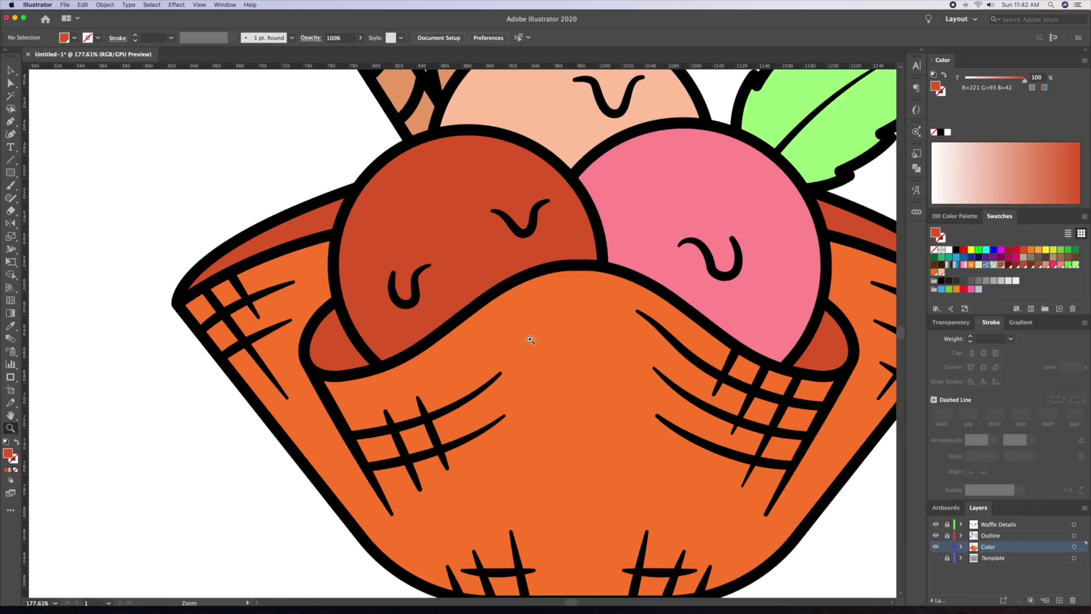
{"action": "left_click_drag", "start_coordinate": [548, 286], "coordinate": [545, 267]}
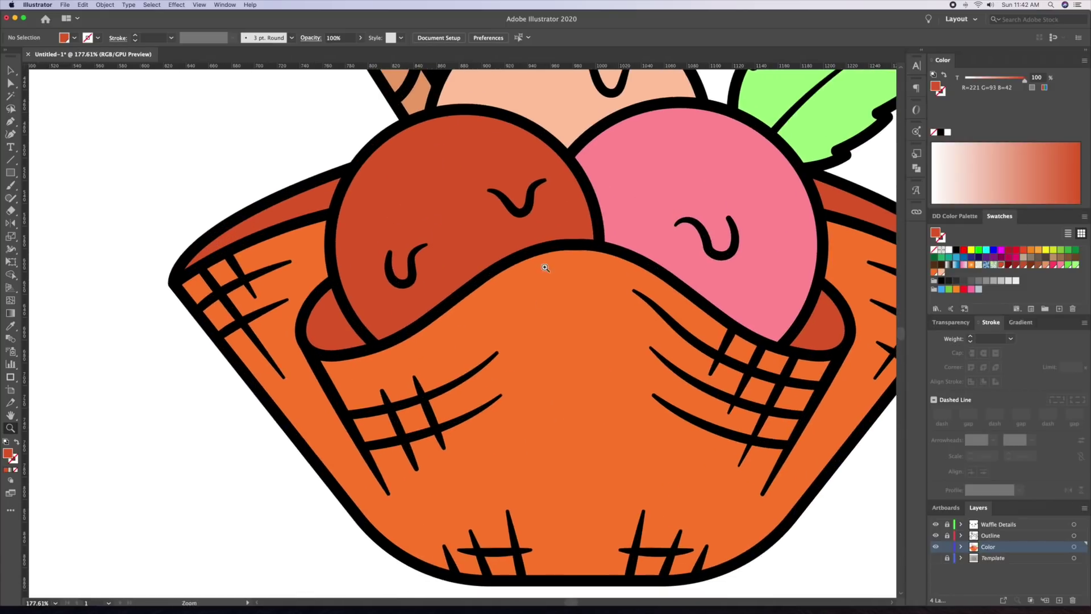
{"action": "left_click", "coordinate": [941, 276]}
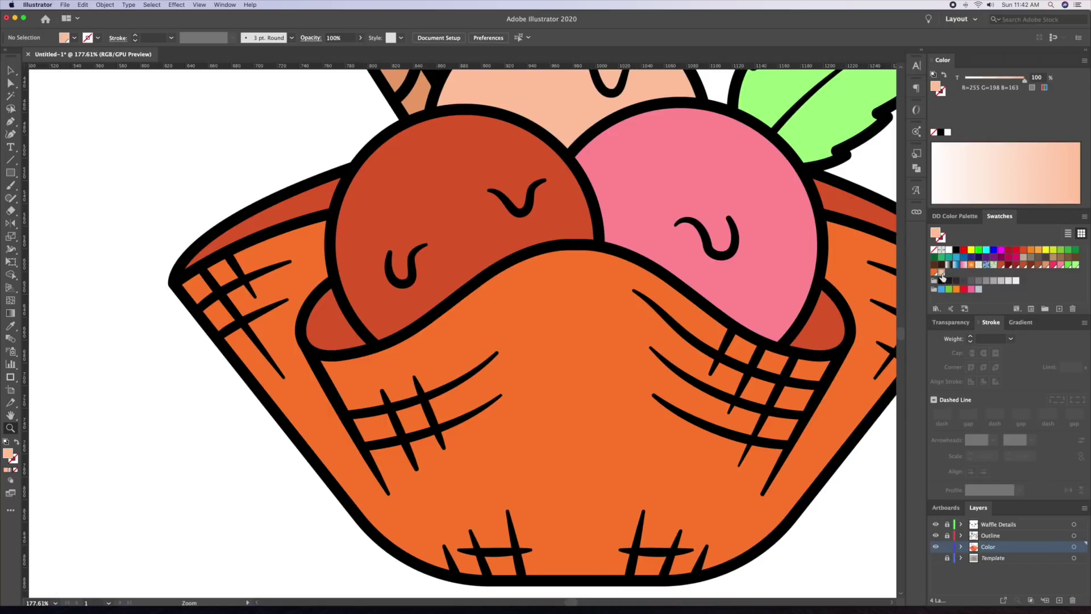
{"action": "left_click", "coordinate": [575, 250]}
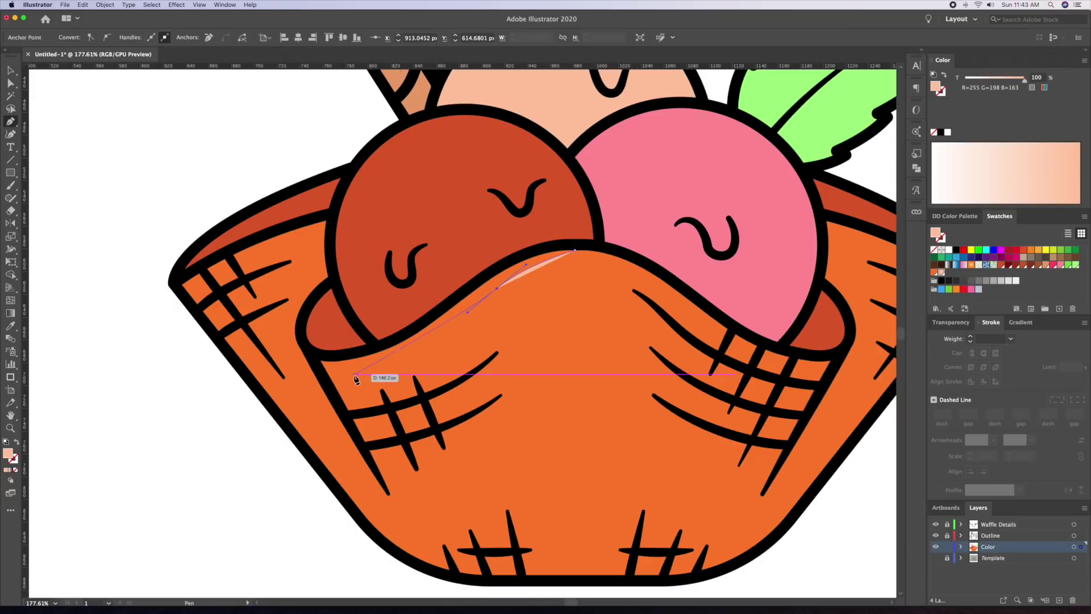
{"action": "left_click_drag", "start_coordinate": [352, 374], "coordinate": [348, 380]}
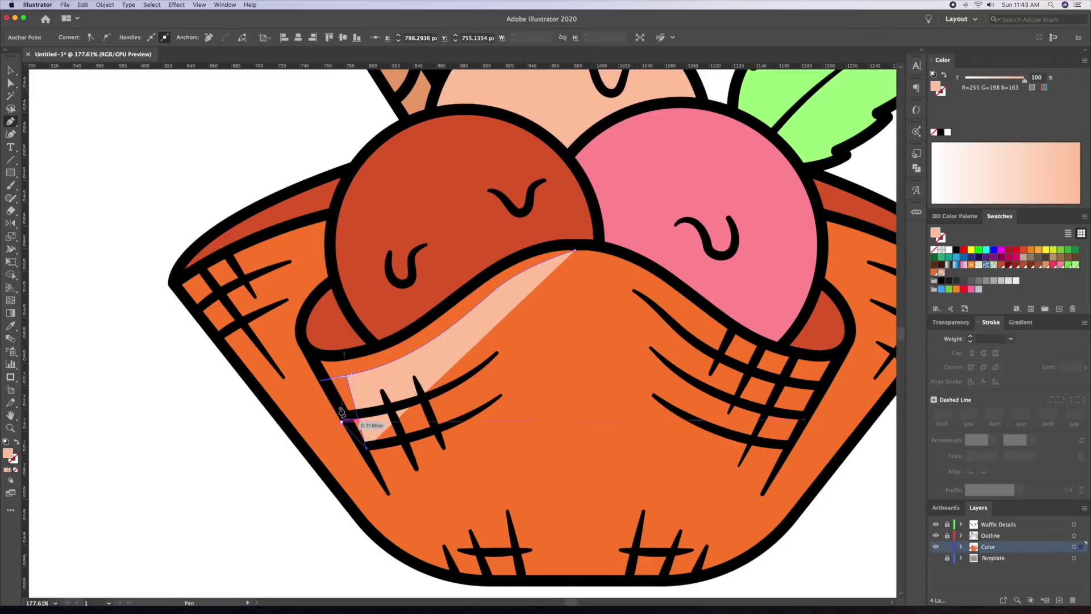
{"action": "left_click", "coordinate": [314, 353]}
{"action": "left_click_drag", "start_coordinate": [414, 327], "coordinate": [457, 302]}
{"action": "key", "text": "super+z"}
{"action": "key", "text": "super+z"}
{"action": "key", "text": "super+z"}
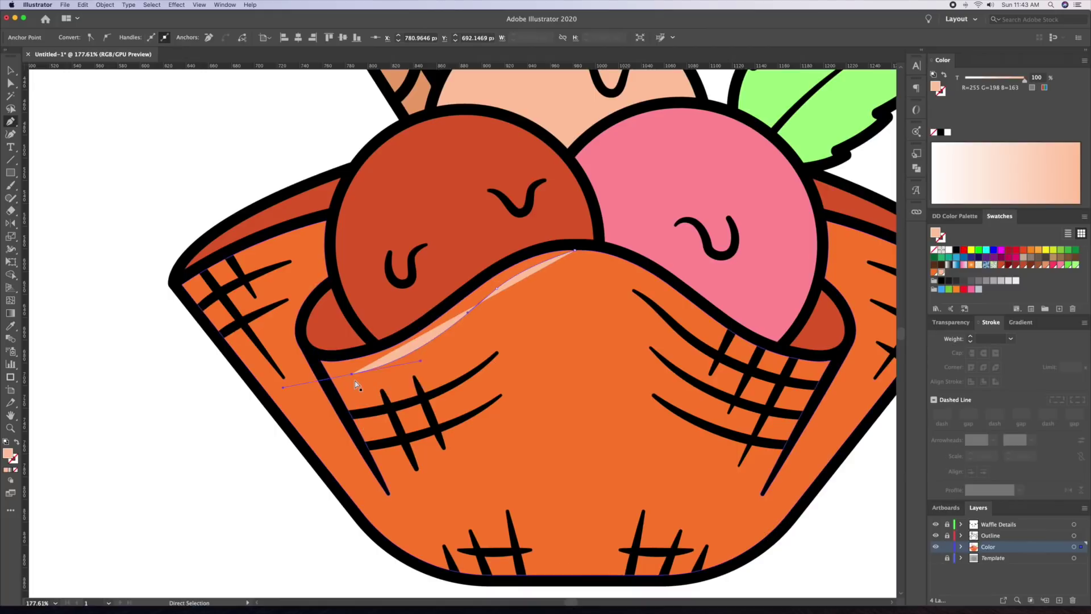
Continue the highlight down the bowl front's left edge, close it under the outline, and round its inner corner
{"action": "left_click", "coordinate": [380, 474]}
{"action": "left_click", "coordinate": [316, 353]}
{"action": "left_click_drag", "start_coordinate": [368, 349], "coordinate": [404, 336]}
{"action": "left_click_drag", "start_coordinate": [574, 244], "coordinate": [650, 244]}
{"action": "left_click", "coordinate": [573, 245]}
{"action": "key", "text": "a"}
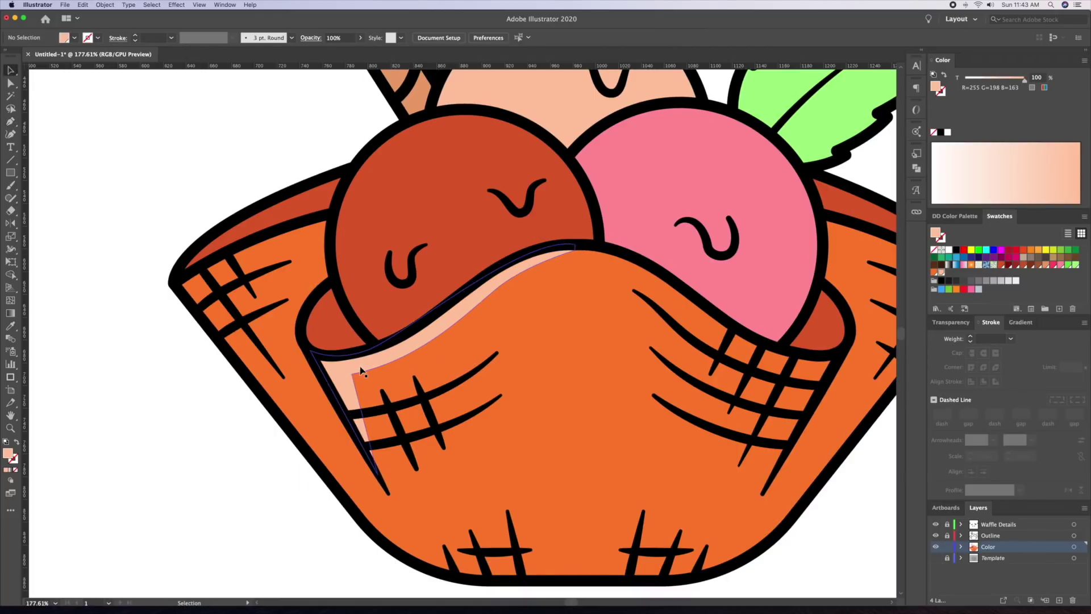
{"action": "left_click_drag", "start_coordinate": [368, 387], "coordinate": [369, 387]}
Draw a matching peach highlight with the Pen tool along the top and outer edges of the bowl's left back panel
{"action": "key", "text": "super+minus"}
{"action": "left_click", "coordinate": [244, 305]}
{"action": "left_click_drag", "start_coordinate": [246, 304], "coordinate": [295, 283]}
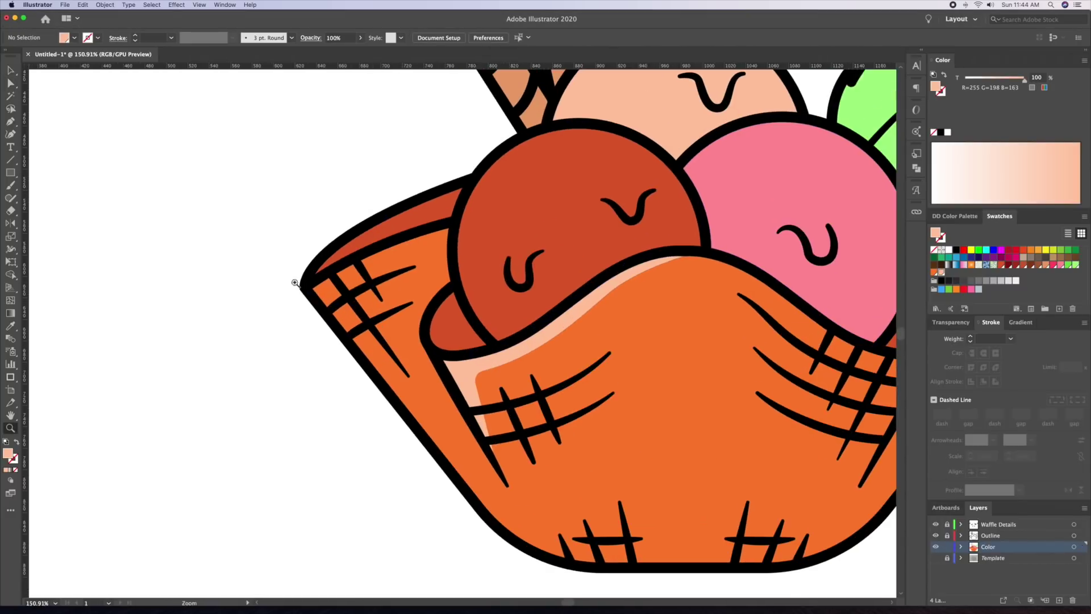
{"action": "left_click", "coordinate": [452, 227]}
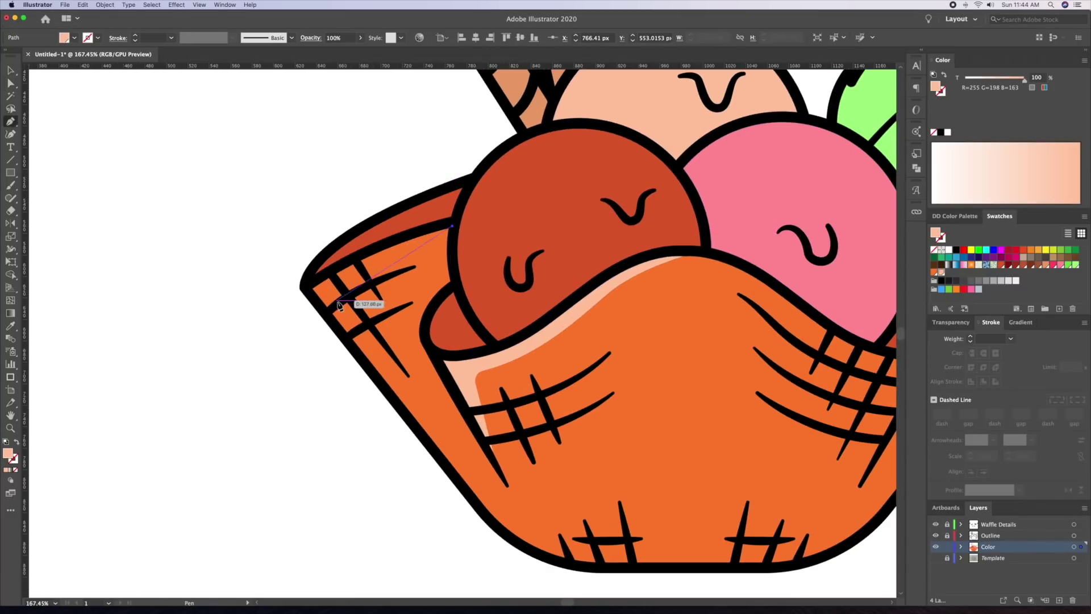
{"action": "left_click_drag", "start_coordinate": [295, 330], "coordinate": [367, 328]}
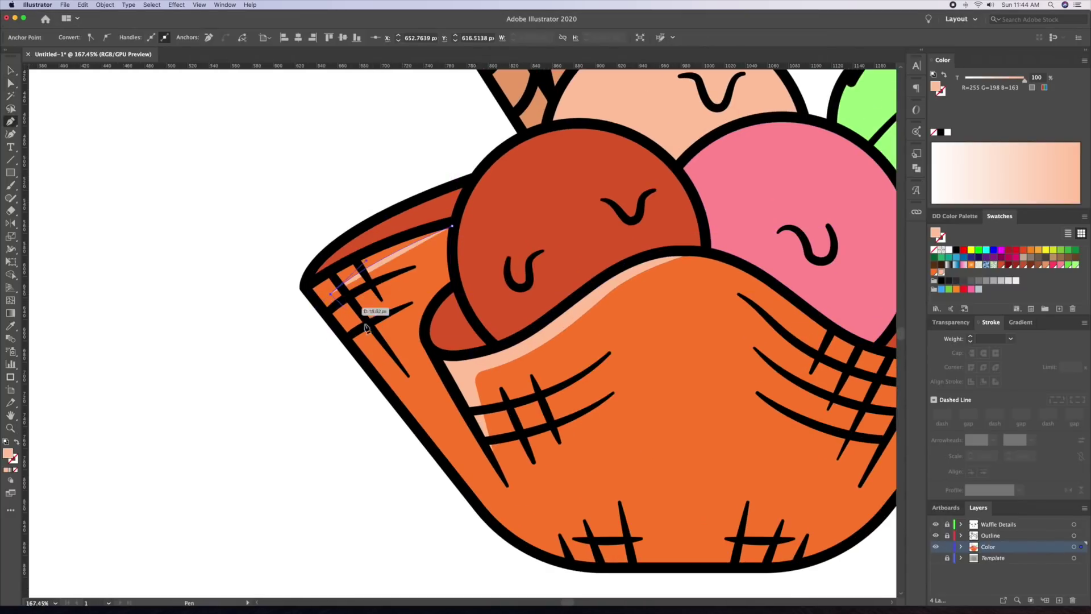
{"action": "left_click", "coordinate": [406, 410]}
{"action": "key", "text": "a"}
{"action": "left_click", "coordinate": [251, 329]}
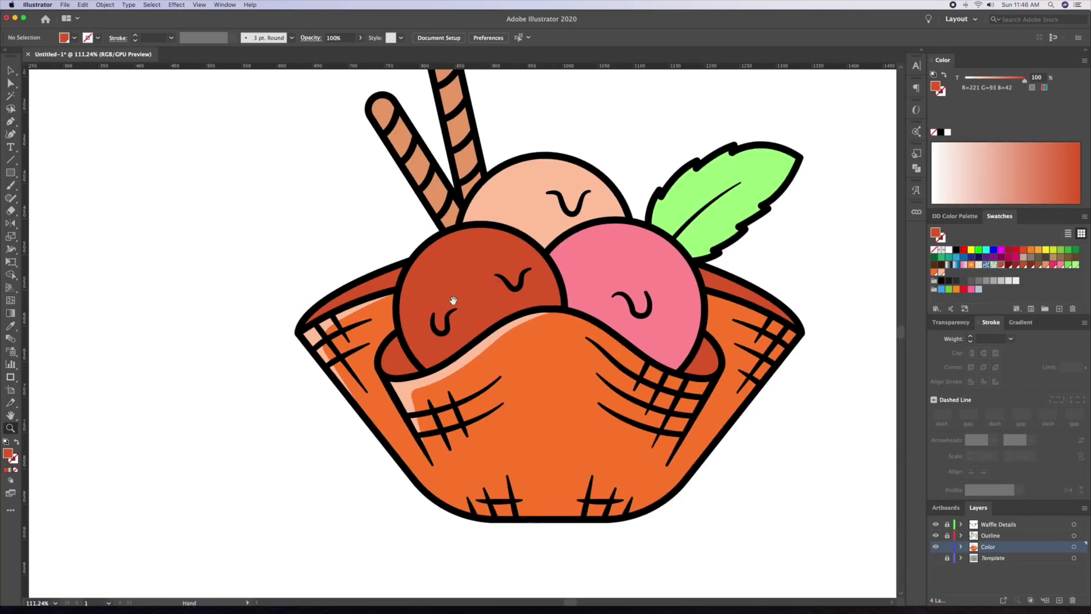
Fill the left scoop with dark red R=173 G=53 B=37
{"action": "left_click", "coordinate": [415, 288]}
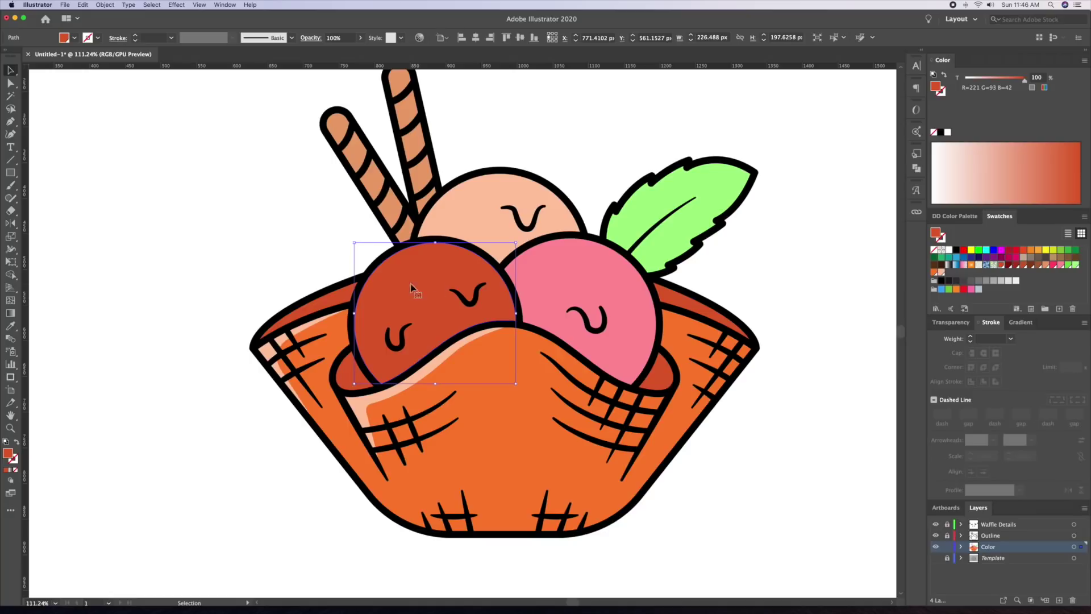
{"action": "left_click", "coordinate": [1015, 265]}
{"action": "left_click", "coordinate": [603, 166]}
{"action": "key", "text": "z"}
{"action": "left_click_drag", "start_coordinate": [603, 165], "coordinate": [560, 171]}
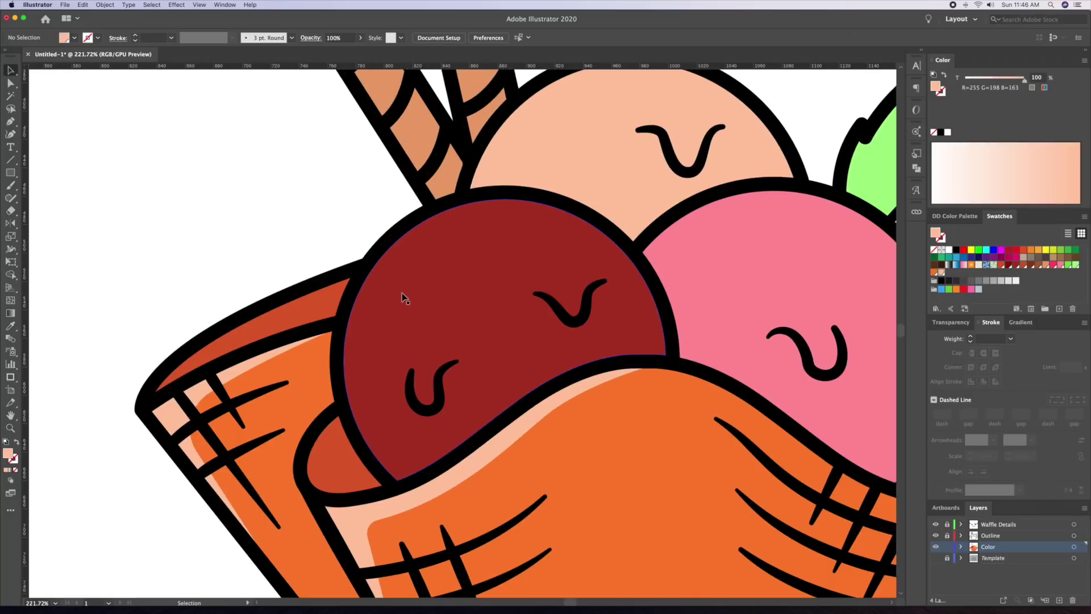
Copy the left scoop, paste it in place, and offset the duplicate about 15 px to the right
{"action": "left_click", "coordinate": [401, 294]}
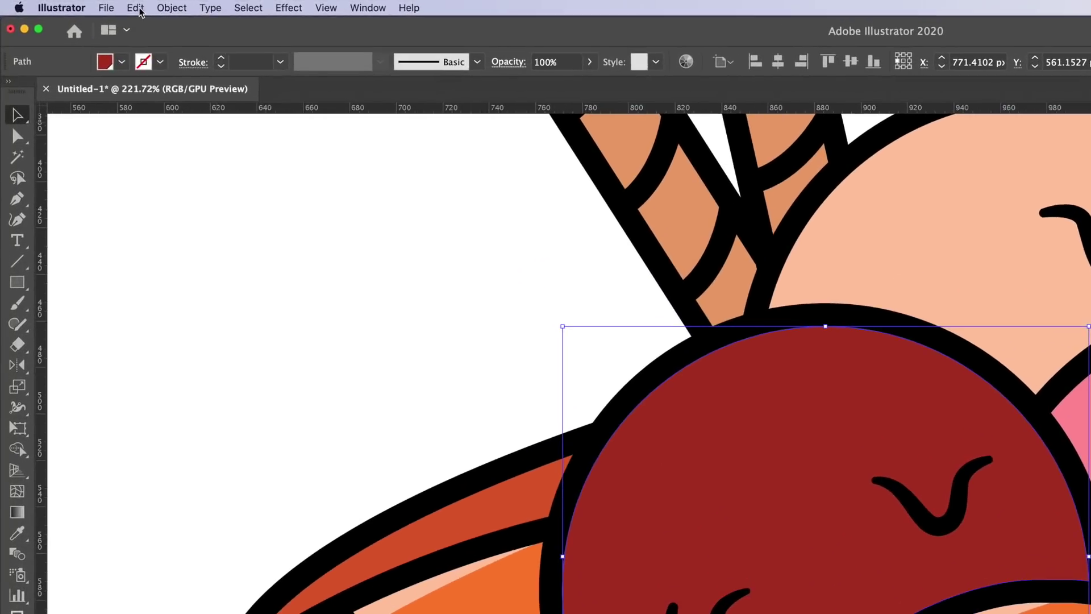
{"action": "left_click", "coordinate": [83, 4]}
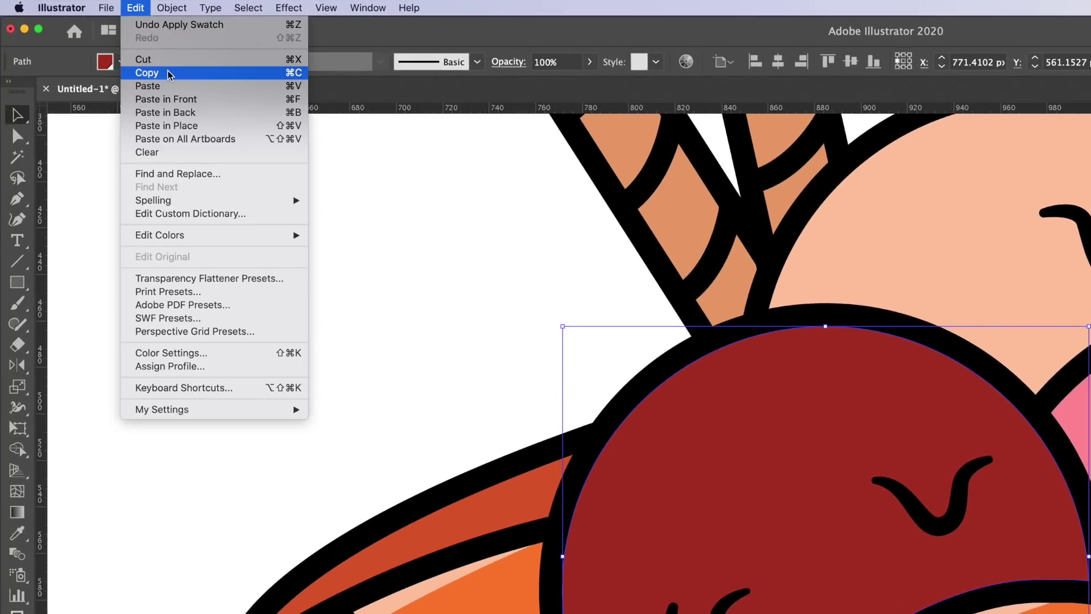
{"action": "left_click", "coordinate": [171, 126]}
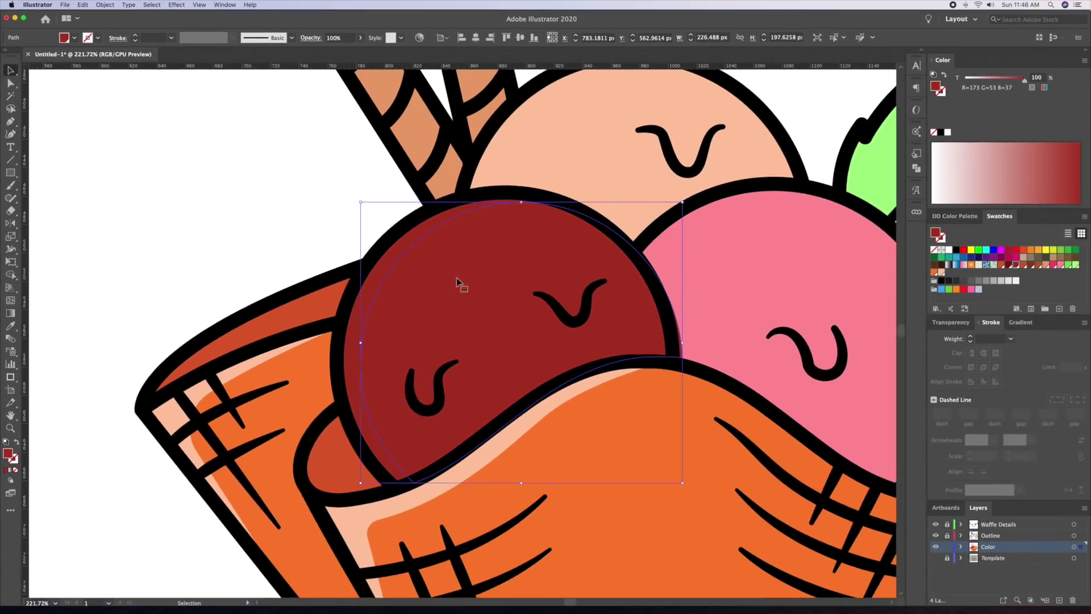
{"action": "left_click_drag", "start_coordinate": [456, 277], "coordinate": [462, 276]}
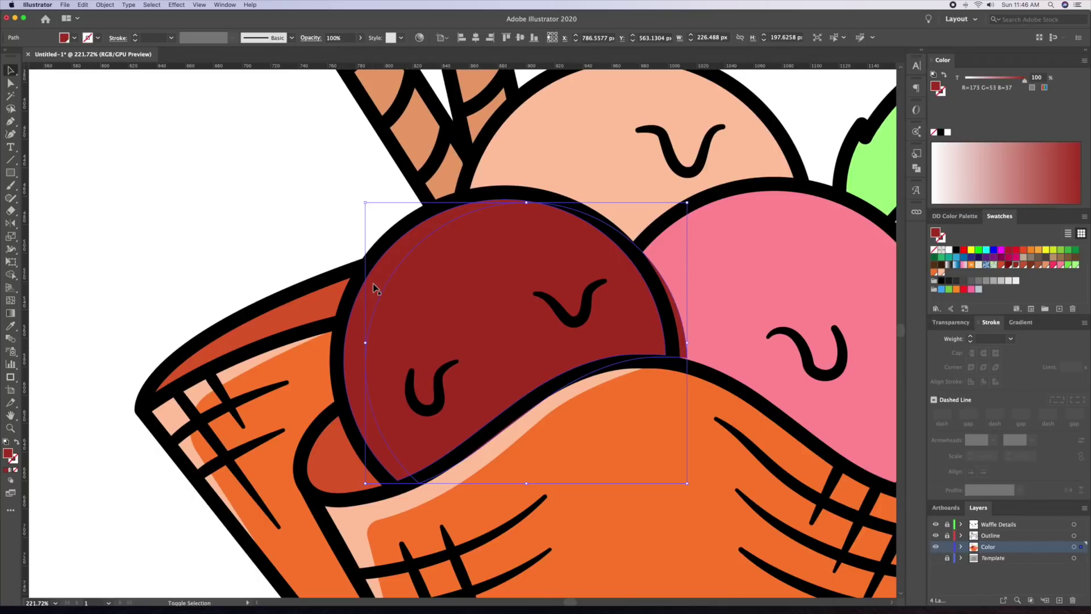
Cut the overlapping scoop shapes down to a crescent along the left edge with the Shape Builder, and select the crescent
{"action": "left_click", "coordinate": [373, 283]}
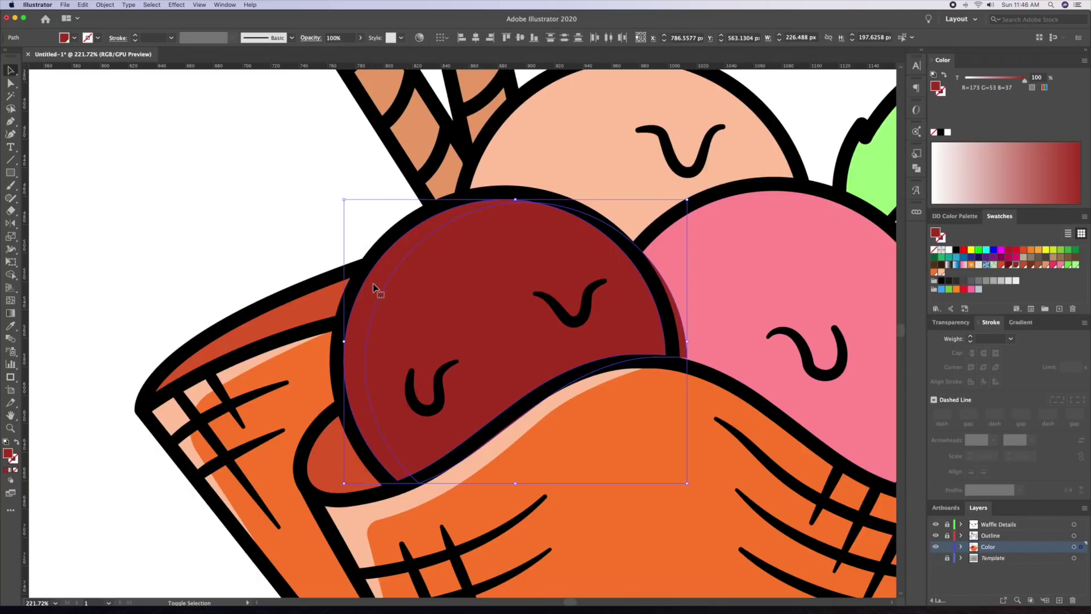
{"action": "left_click", "coordinate": [10, 275]}
{"action": "left_click_drag", "start_coordinate": [500, 329], "coordinate": [666, 394]}
{"action": "key", "text": "v"}
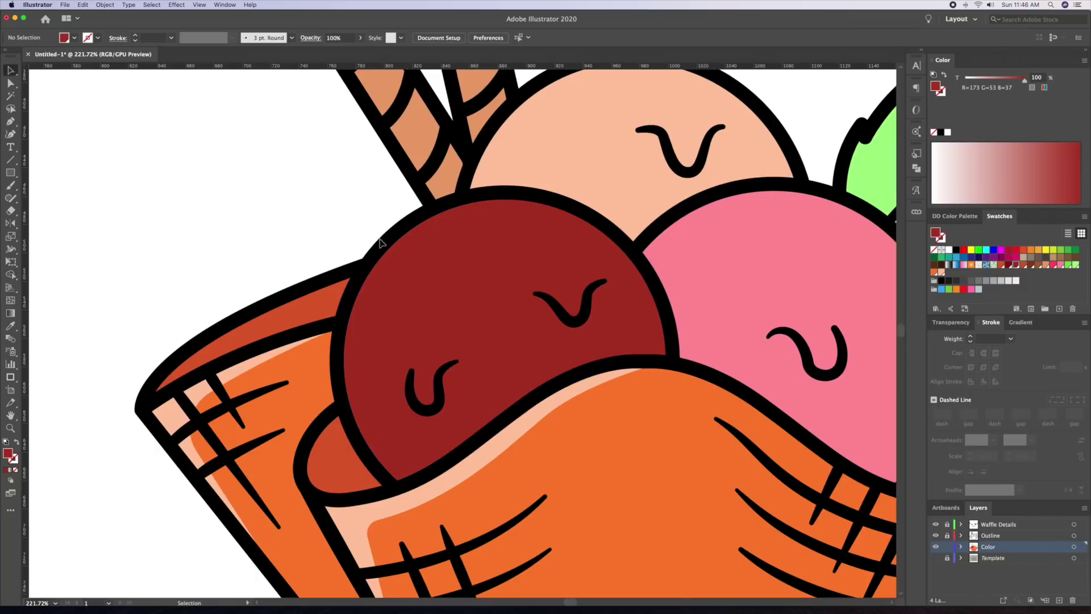
{"action": "left_click", "coordinate": [396, 255]}
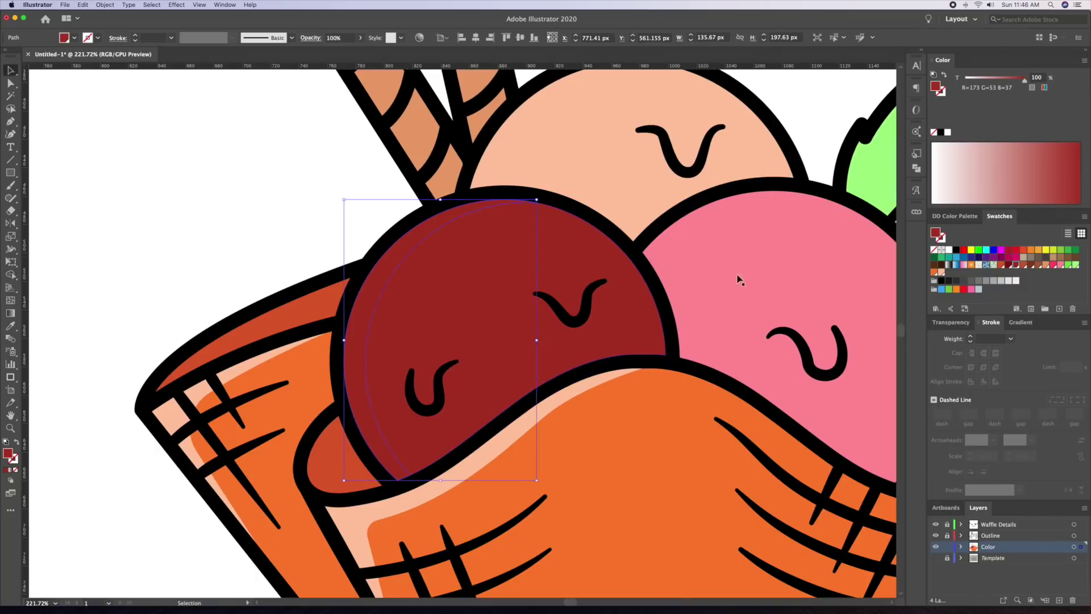
Fill the left scoop's crescent with orange-brown R=203 G=95 B=47
{"action": "left_click", "coordinate": [1022, 265]}
{"action": "left_click", "coordinate": [219, 205]}
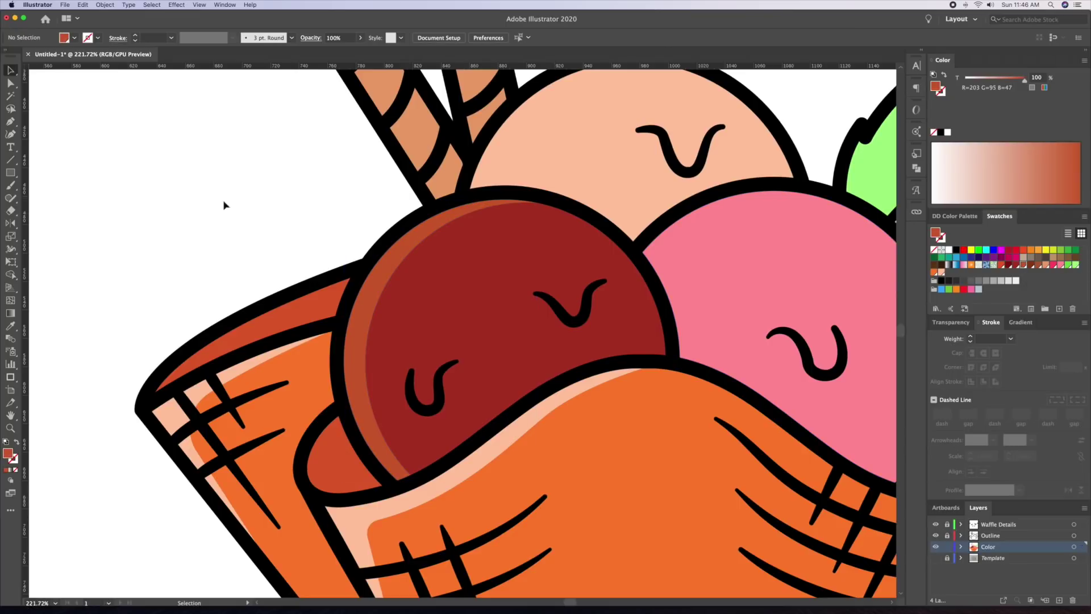
{"action": "left_click_drag", "start_coordinate": [296, 201], "coordinate": [244, 237]}
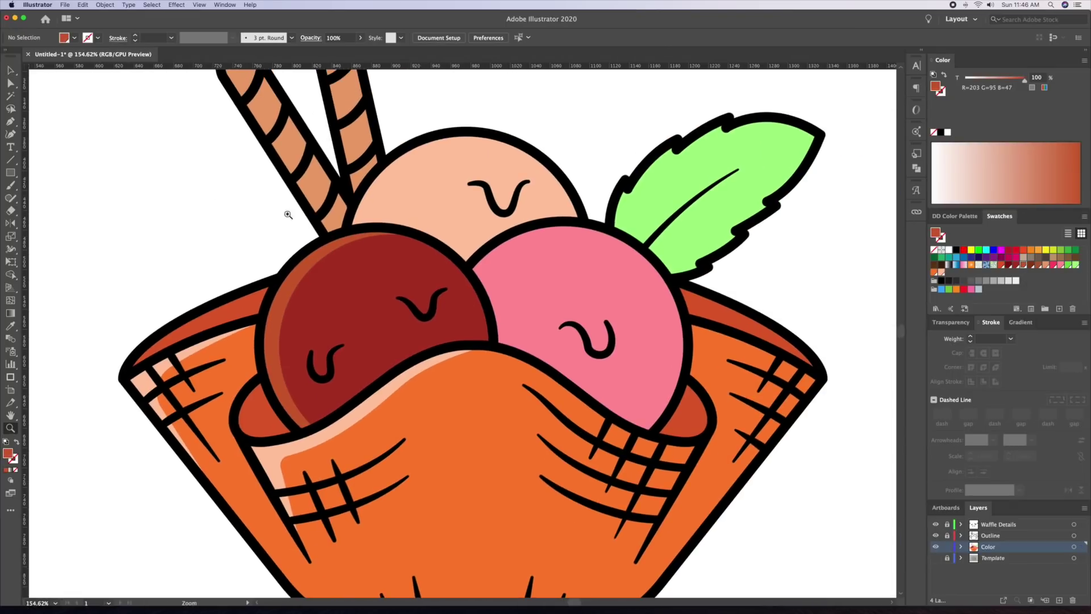
Copy the top peach scoop, paste it in place, and offset the duplicate about 12 px right and 6 px down
{"action": "left_click_drag", "start_coordinate": [405, 145], "coordinate": [421, 176]}
{"action": "key", "text": "v"}
{"action": "left_click", "coordinate": [450, 173]}
{"action": "left_click_drag", "start_coordinate": [484, 165], "coordinate": [438, 237]}
{"action": "left_click", "coordinate": [438, 236]}
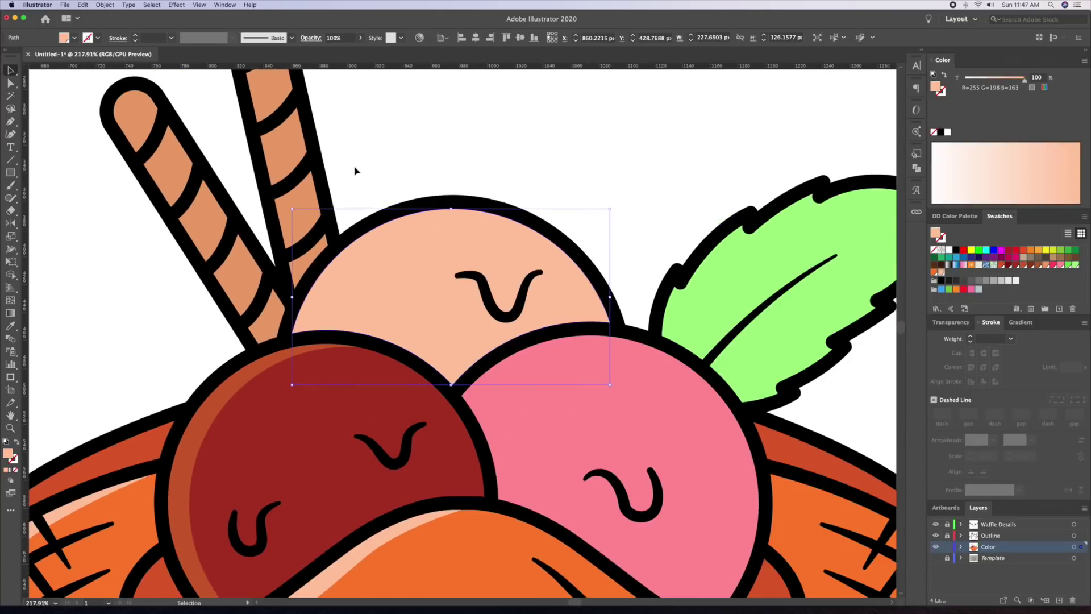
{"action": "left_click", "coordinate": [104, 6]}
{"action": "mouse_move", "coordinate": [84, 5]}
{"action": "left_click", "coordinate": [102, 46]}
{"action": "left_click", "coordinate": [83, 5]}
{"action": "left_click", "coordinate": [101, 77]}
{"action": "left_click", "coordinate": [83, 5]}
{"action": "left_click", "coordinate": [102, 76]}
{"action": "left_click_drag", "start_coordinate": [402, 232], "coordinate": [419, 258]}
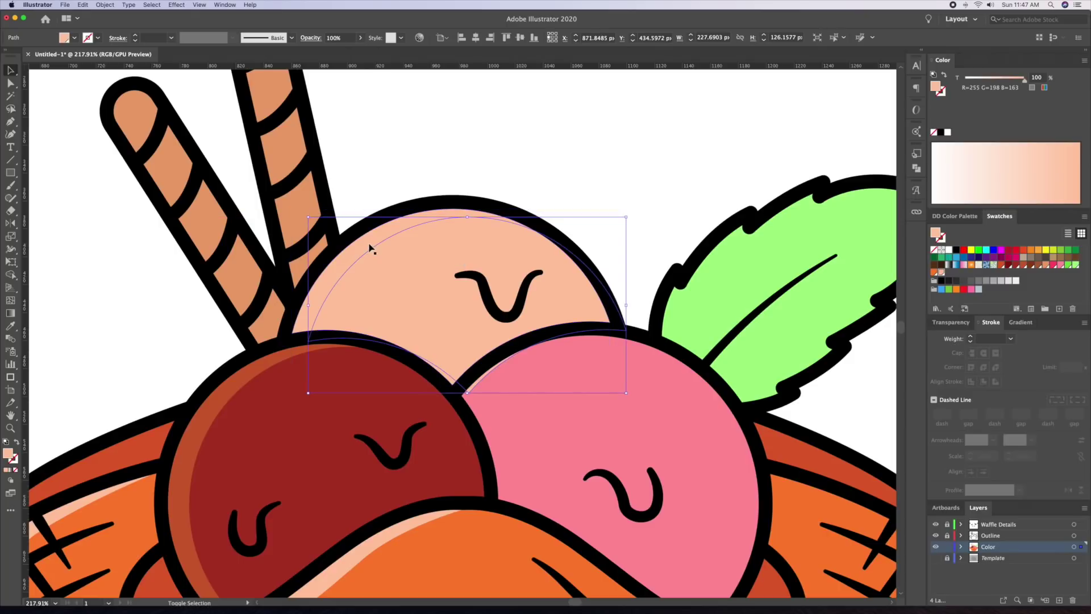
Cut the overlapping top scoop shapes down to a crescent along the upper left edge with the Shape Builder
{"action": "left_click", "coordinate": [370, 246], "text": "shift"}
{"action": "key", "text": "shift+m"}
{"action": "left_click", "coordinate": [434, 301]}
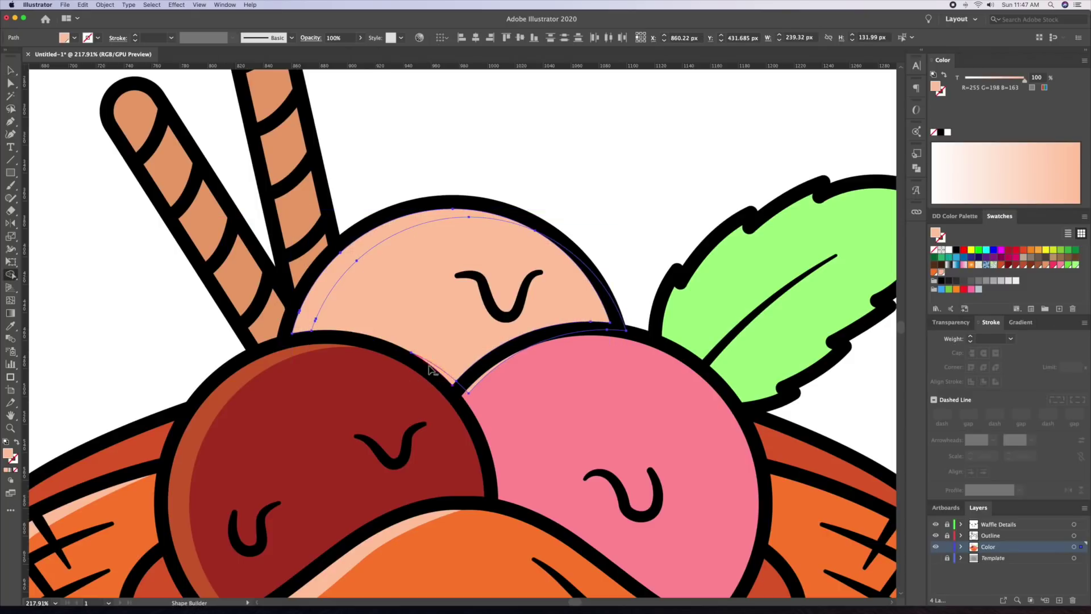
{"action": "left_click", "coordinate": [495, 359], "text": "alt"}
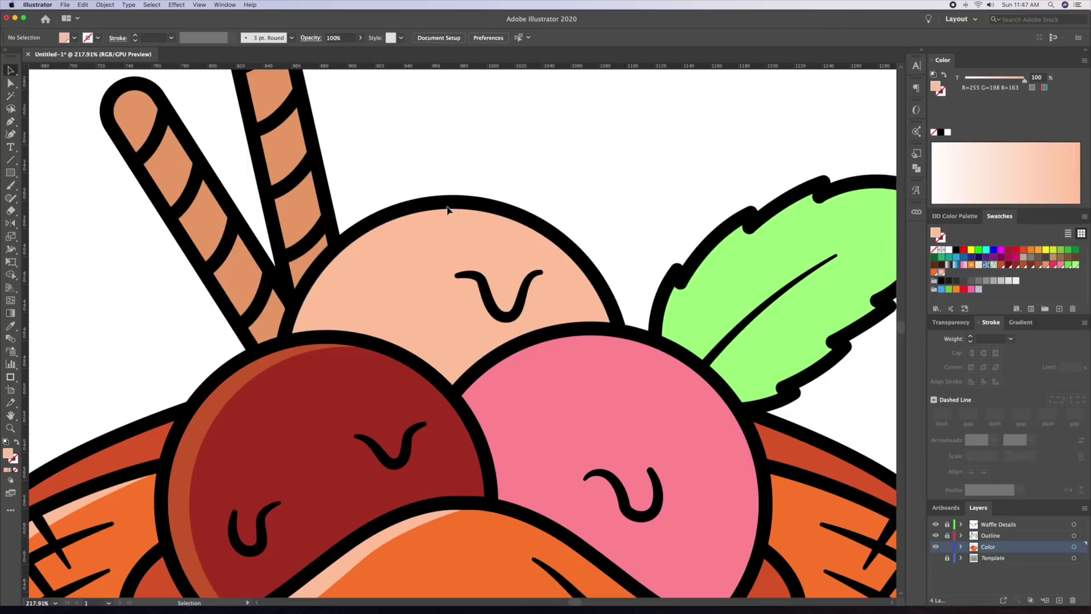
Fill the top scoop's crescent with white sampled from the empty canvas
{"action": "key", "text": "i"}
{"action": "left_click", "coordinate": [494, 138]}
{"action": "key", "text": "v"}
{"action": "left_click", "coordinate": [557, 121]}
{"action": "key", "text": "z"}
{"action": "left_click_drag", "start_coordinate": [559, 122], "coordinate": [474, 133]}
{"action": "key", "text": "space"}
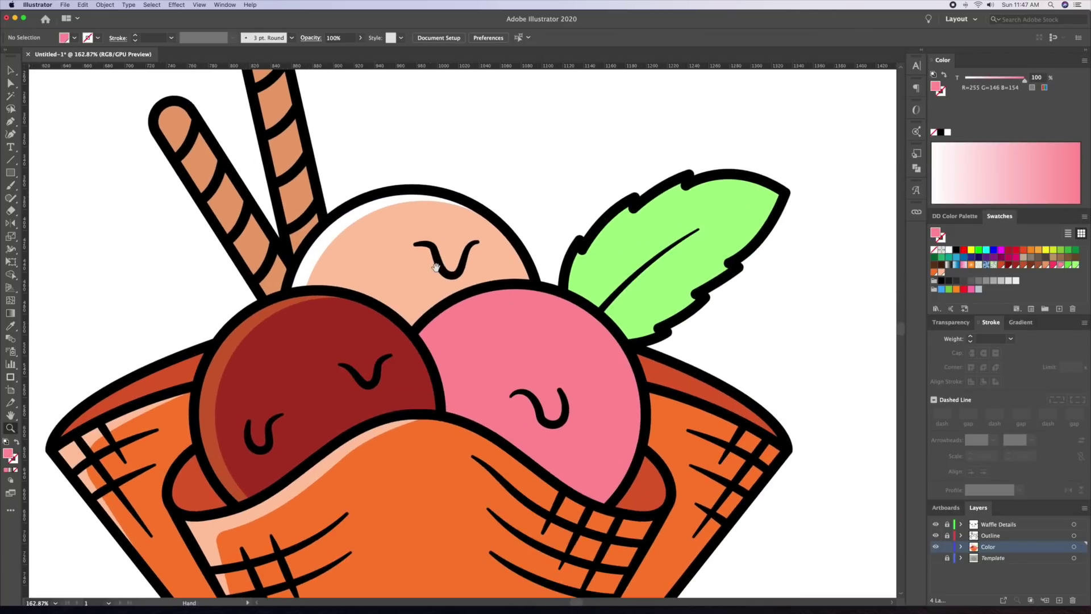
Draw a wavy tan shadow, R=234 G=161 B=110, across the lower part of the top scoop with the Pen tool
{"action": "left_click", "coordinate": [1050, 266]}
{"action": "left_click", "coordinate": [1045, 265]}
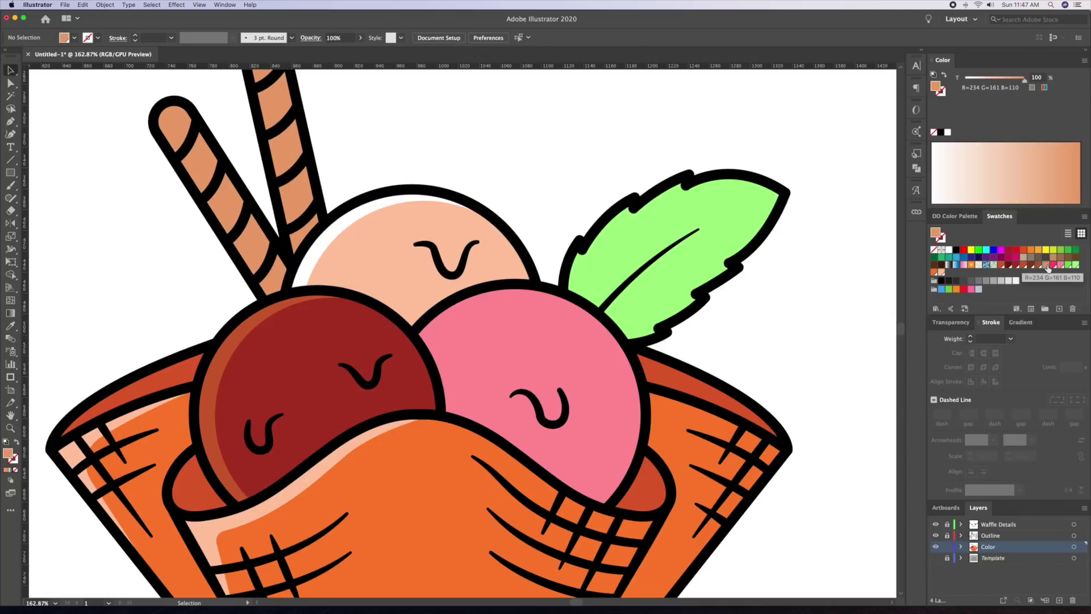
{"action": "left_click", "coordinate": [358, 297]}
{"action": "left_click_drag", "start_coordinate": [437, 261], "coordinate": [473, 234]}
{"action": "left_click", "coordinate": [437, 262]}
{"action": "left_click", "coordinate": [451, 275]}
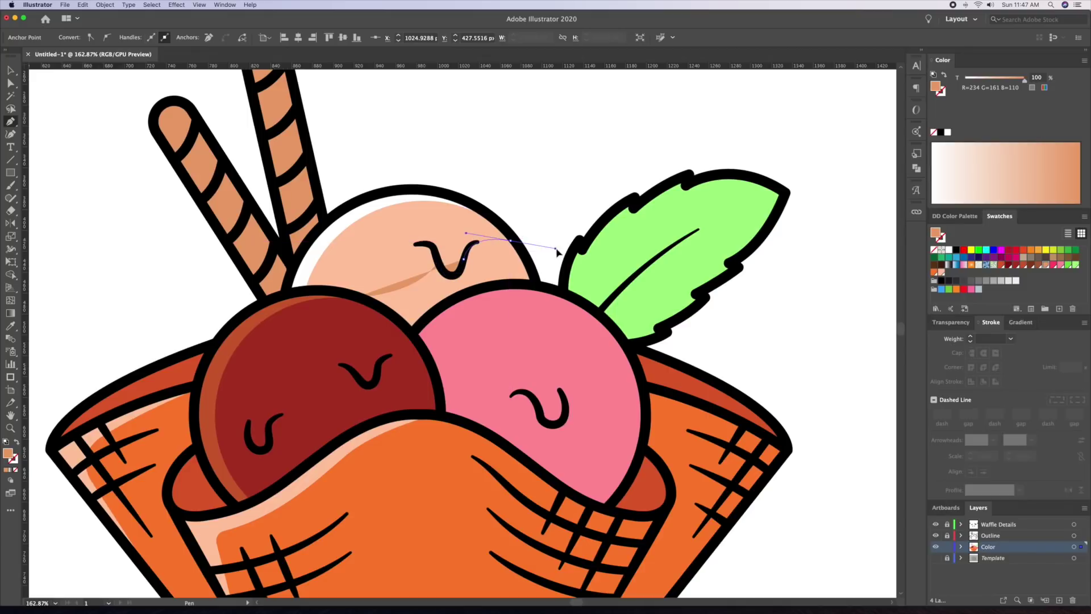
{"action": "left_click", "coordinate": [534, 284]}
{"action": "left_click_drag", "start_coordinate": [412, 337], "coordinate": [347, 401]}
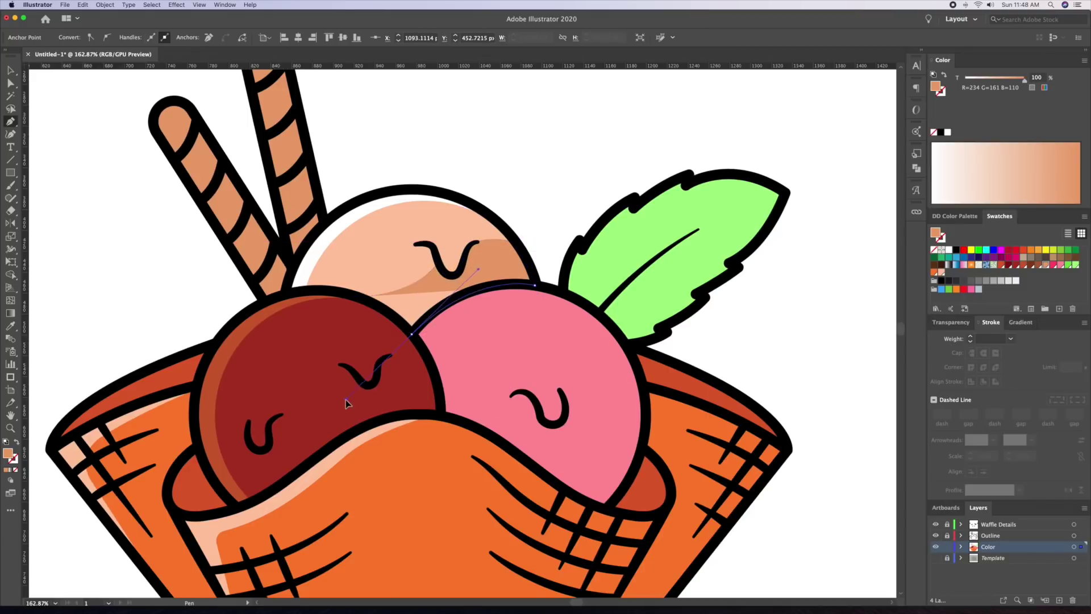
{"action": "left_click", "coordinate": [412, 336]}
{"action": "left_click", "coordinate": [357, 297]}
{"action": "key", "text": "v"}
{"action": "left_click", "coordinate": [574, 153]}
Draw a deep pink shadow, R=255 G=72 B=107, over the lower part of the pink scoop with the Pen tool, following its drip line
{"action": "scroll", "coordinate": [574, 154], "scroll_direction": "down", "scroll_amount": 4}
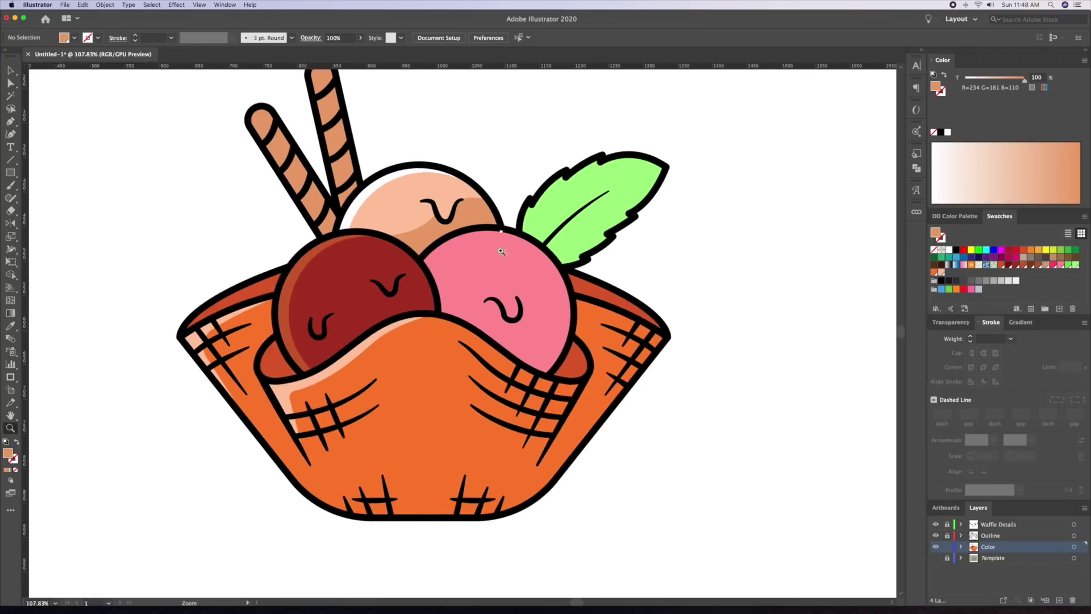
{"action": "scroll", "coordinate": [497, 262], "scroll_direction": "up", "scroll_amount": 7}
{"action": "left_click", "coordinate": [531, 295]}
{"action": "key", "text": "super+shift+a"}
{"action": "left_click", "coordinate": [1053, 265]}
{"action": "key", "text": "p"}
{"action": "left_click", "coordinate": [332, 259]}
{"action": "mouse_move", "coordinate": [409, 311]}
{"action": "left_mouse_down"}
{"action": "mouse_move", "coordinate": [431, 352]}
{"action": "mouse_move", "coordinate": [487, 341]}
{"action": "left_mouse_up"}
{"action": "left_click", "coordinate": [469, 348]}
{"action": "left_click_drag", "start_coordinate": [504, 354], "coordinate": [537, 392]}
{"action": "left_click_drag", "start_coordinate": [549, 372], "coordinate": [551, 359]}
{"action": "left_click", "coordinate": [542, 340]}
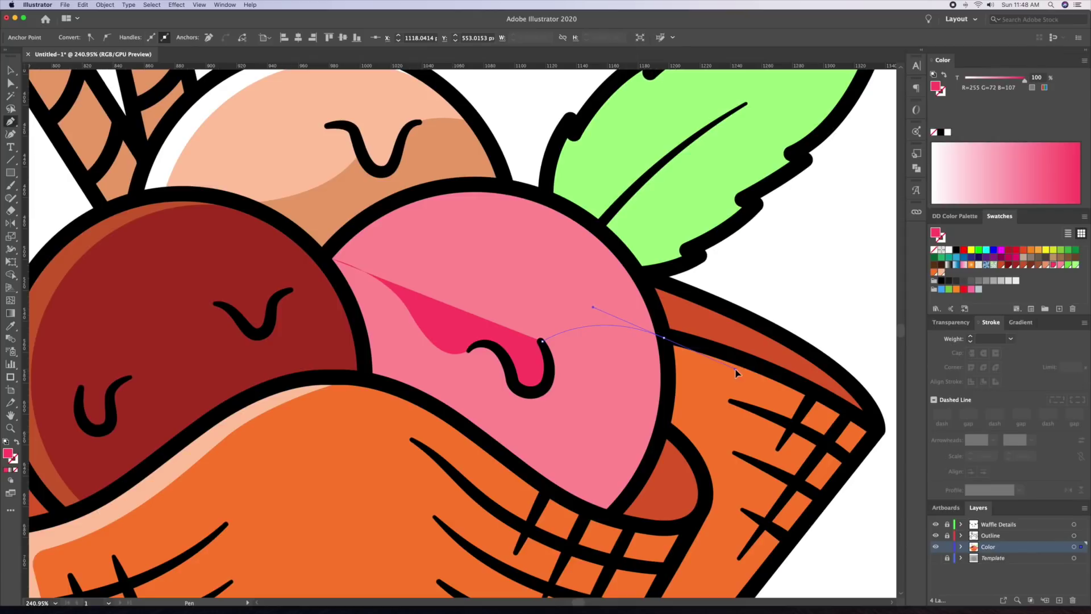
{"action": "left_click", "coordinate": [664, 338]}
{"action": "left_click_drag", "start_coordinate": [608, 517], "coordinate": [537, 579]}
{"action": "left_click", "coordinate": [468, 430]}
{"action": "left_click", "coordinate": [364, 377]}
{"action": "left_click", "coordinate": [330, 262]}
{"action": "left_click", "coordinate": [326, 265]}
{"action": "left_click", "coordinate": [331, 259]}
{"action": "key", "text": "v"}
{"action": "left_click", "coordinate": [558, 104]}
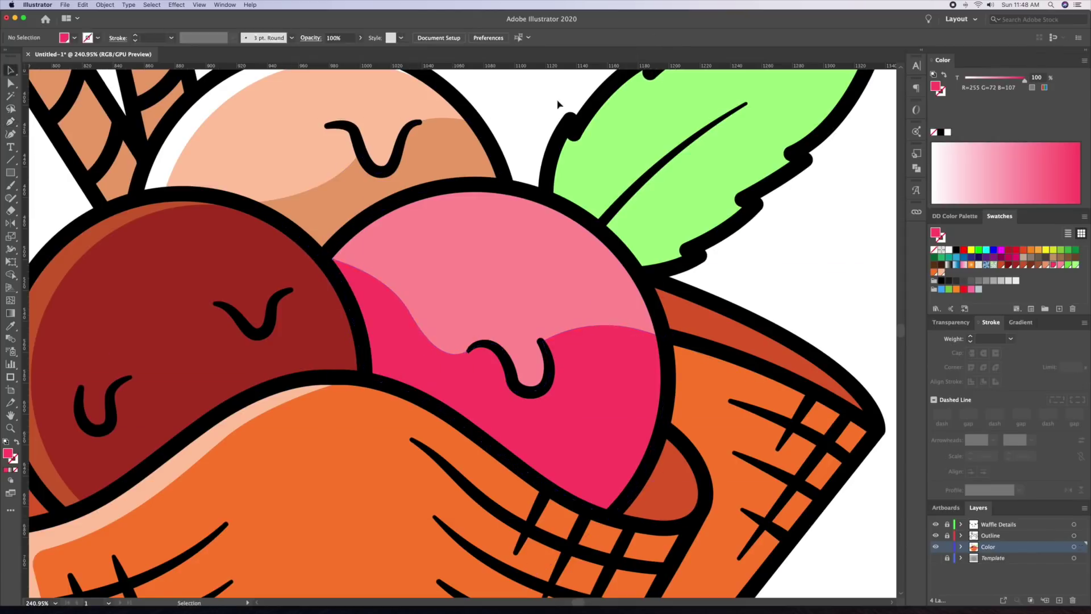
Draw a dark red shadow, R=137 G=20 B=9, along the lower right edge of the left scoop with the Pen tool
{"action": "left_click_drag", "start_coordinate": [682, 234], "coordinate": [518, 221]}
{"action": "left_click_drag", "start_coordinate": [417, 291], "coordinate": [489, 295]}
{"action": "left_click", "coordinate": [432, 316]}
{"action": "left_click", "coordinate": [859, 248]}
{"action": "left_click", "coordinate": [1008, 265]}
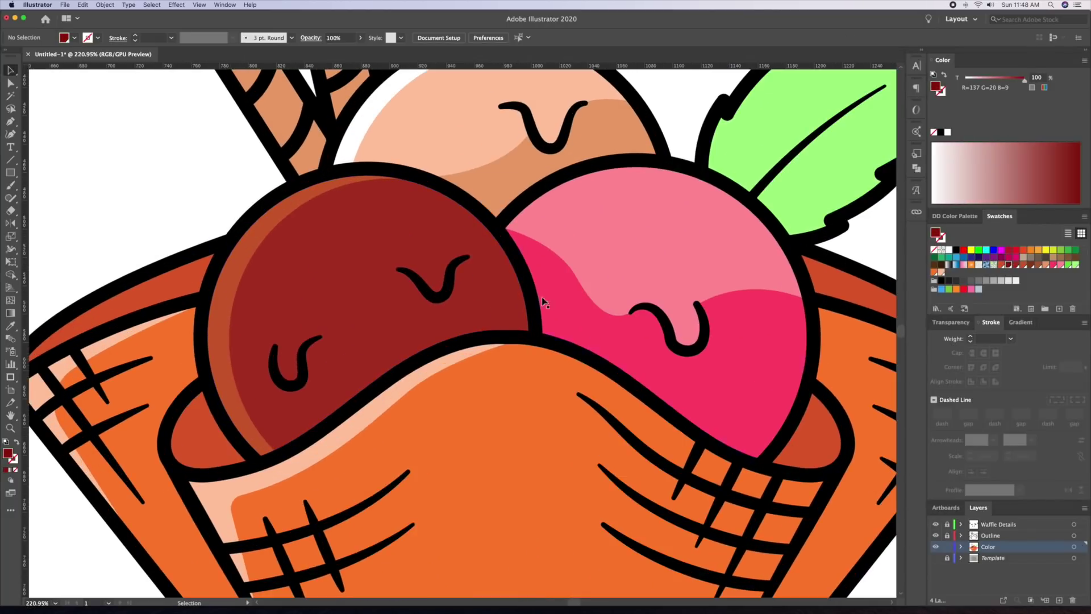
{"action": "key", "text": "p"}
{"action": "left_click", "coordinate": [339, 408]}
{"action": "left_click_drag", "start_coordinate": [522, 292], "coordinate": [661, 283]}
{"action": "left_click", "coordinate": [522, 293]}
{"action": "left_click", "coordinate": [528, 293]}
{"action": "left_click", "coordinate": [535, 334]}
{"action": "left_click_drag", "start_coordinate": [417, 361], "coordinate": [373, 391]}
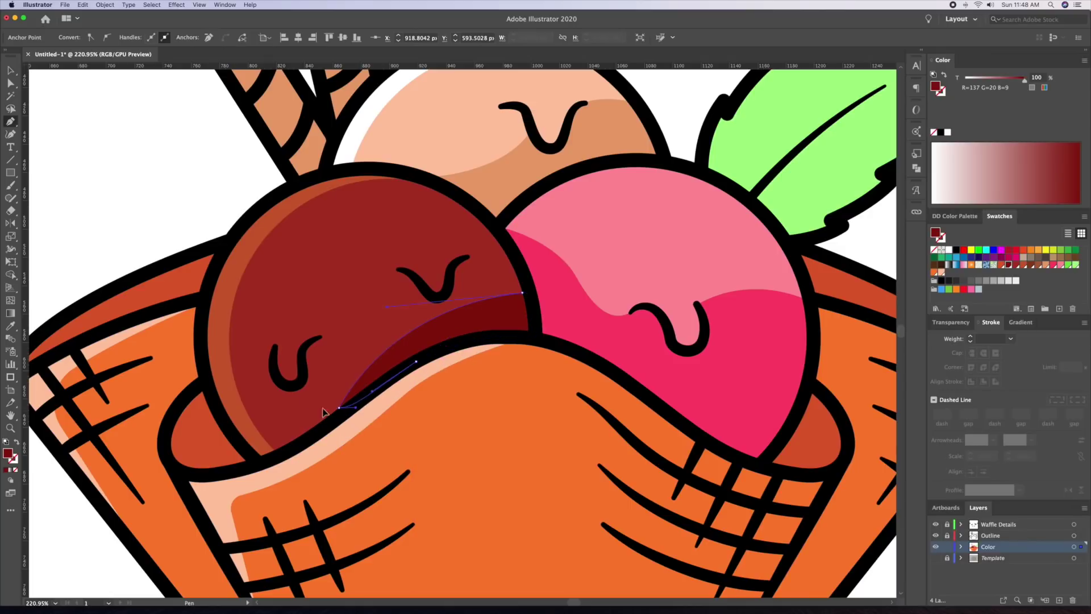
{"action": "key", "text": "super+shift+a"}
Set the fill to green R=118 G=221 B=75 and ready the Pen tool for shading the mint leaf
{"action": "key", "text": "super+0"}
{"action": "key", "text": "z"}
{"action": "left_click_drag", "start_coordinate": [586, 229], "coordinate": [643, 161]}
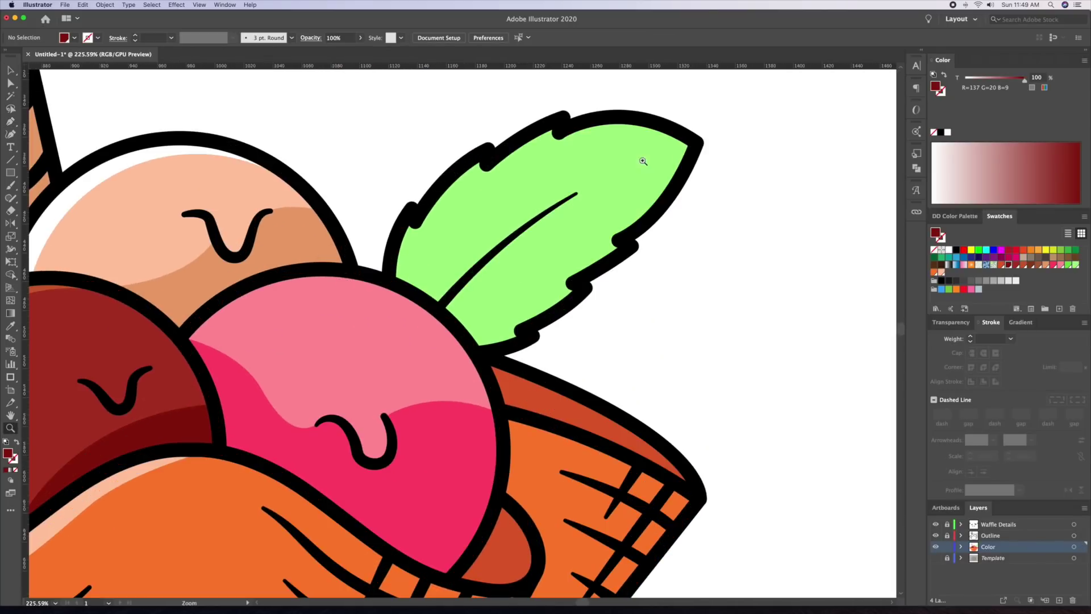
{"action": "key", "text": "v"}
{"action": "left_click", "coordinate": [643, 161]}
{"action": "key", "text": "super+shift+a"}
{"action": "left_click", "coordinate": [1068, 265]}
{"action": "left_click_drag", "start_coordinate": [668, 224], "coordinate": [572, 275]}
{"action": "key", "text": "p"}
{"action": "left_click", "coordinate": [590, 196]}
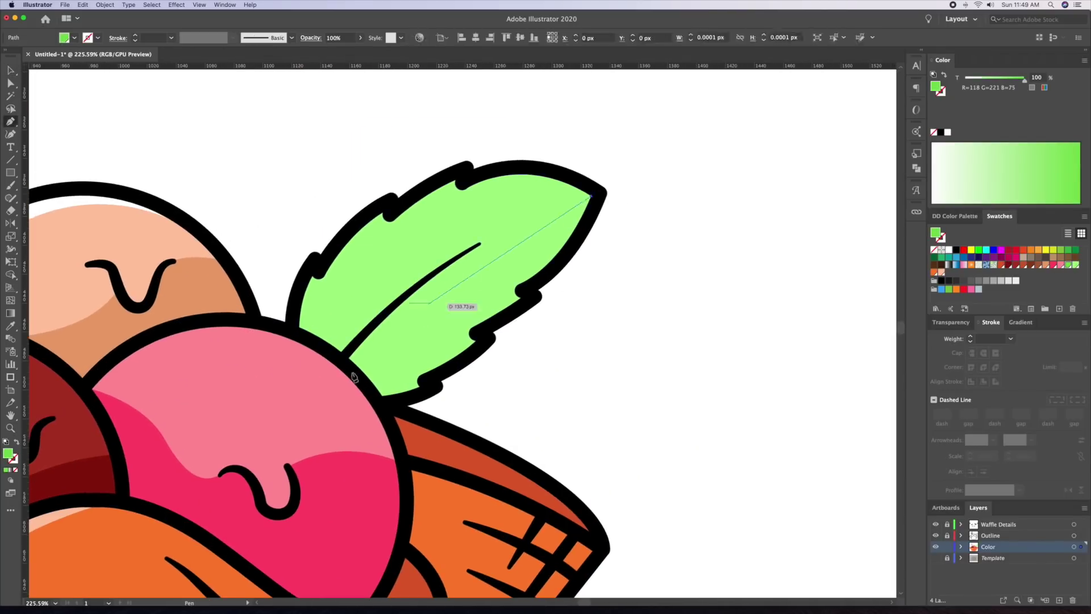
{"action": "left_click_drag", "start_coordinate": [341, 361], "coordinate": [241, 488]}
{"action": "key", "text": "super+z"}
{"action": "key", "text": "super+z"}
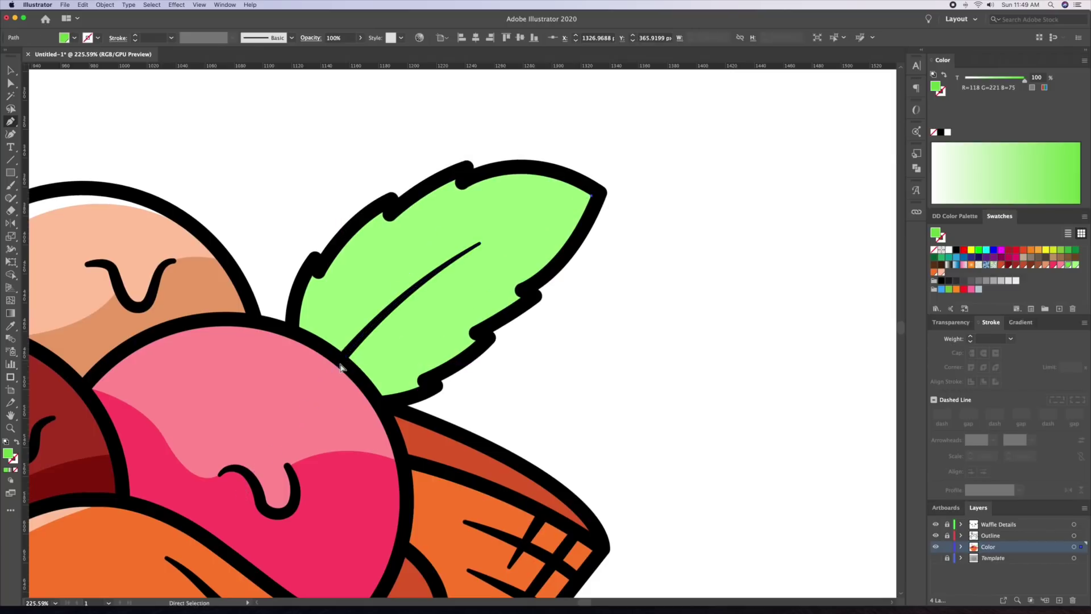
Draw a darker green shadow with the Pen tool over the leaf's lower half, from the center vein to the serrated edge
{"action": "left_click", "coordinate": [341, 359]}
{"action": "left_click_drag", "start_coordinate": [474, 246], "coordinate": [521, 224]}
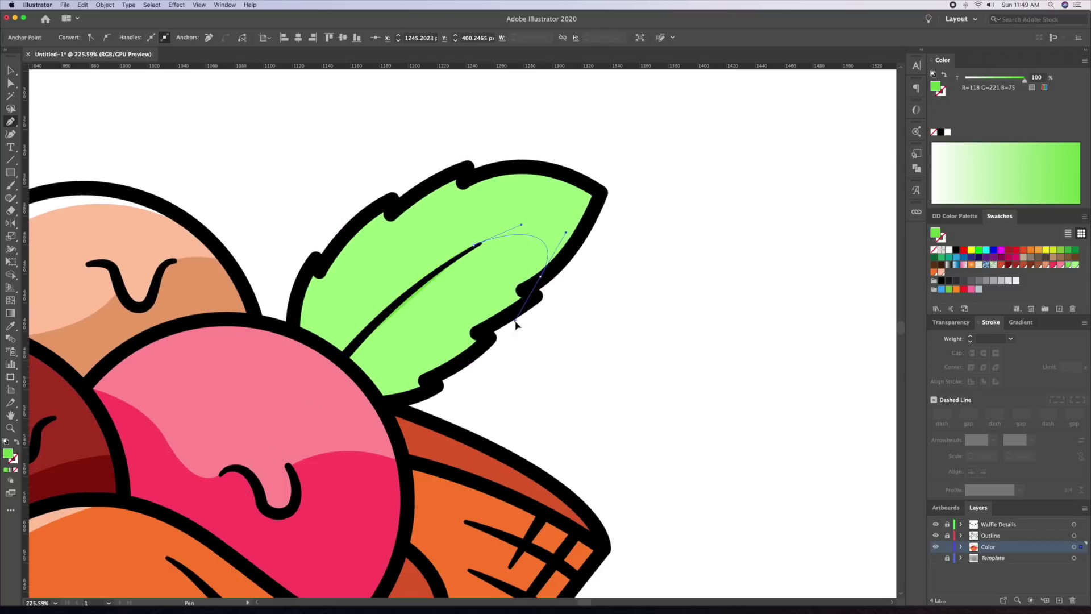
{"action": "left_click_drag", "start_coordinate": [515, 322], "coordinate": [516, 322]}
{"action": "left_click", "coordinate": [522, 290]}
{"action": "left_click", "coordinate": [531, 297]}
{"action": "left_click", "coordinate": [483, 329]}
{"action": "left_click", "coordinate": [487, 338]}
{"action": "left_click", "coordinate": [430, 379]}
{"action": "left_click", "coordinate": [436, 384]}
{"action": "left_click", "coordinate": [384, 402]}
{"action": "left_click", "coordinate": [341, 359]}
{"action": "key", "text": "v"}
{"action": "left_click", "coordinate": [646, 328]}
Draw an oversized shadow shape, R=221 G=93 B=42, with the Pen tool, curving down the bowl's front and covering its right side
{"action": "key", "text": "z"}
{"action": "left_click_drag", "start_coordinate": [712, 188], "coordinate": [650, 187]}
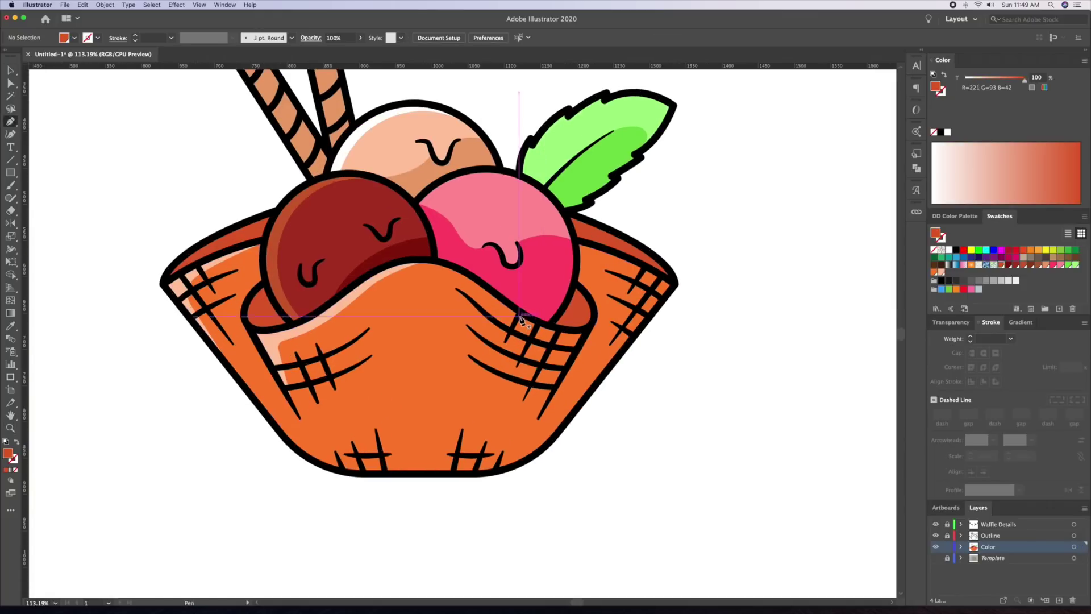
{"action": "left_click", "coordinate": [521, 315]}
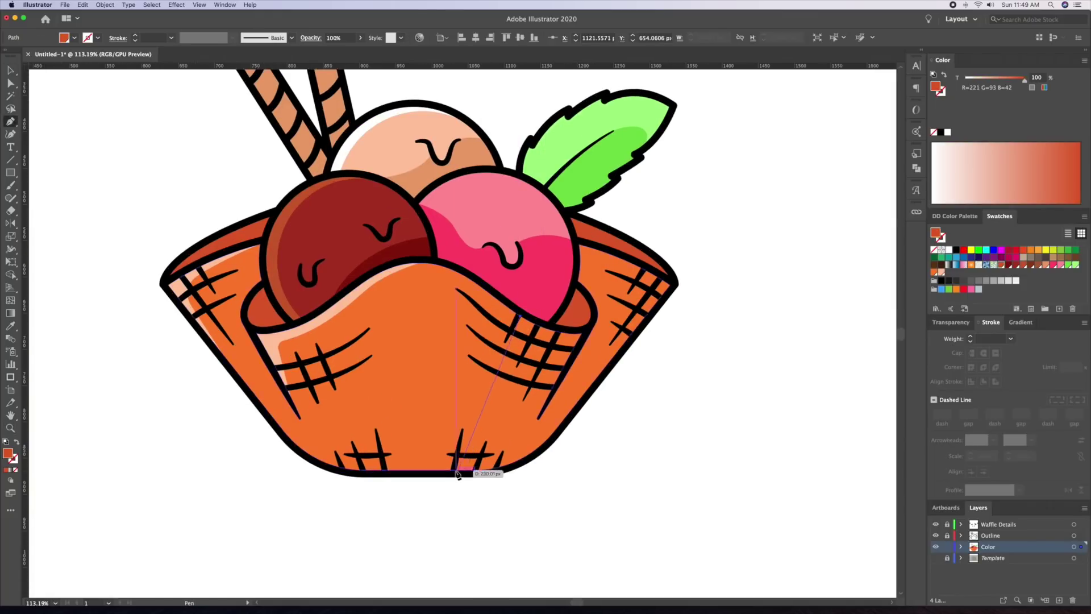
{"action": "left_click_drag", "start_coordinate": [403, 471], "coordinate": [291, 506]}
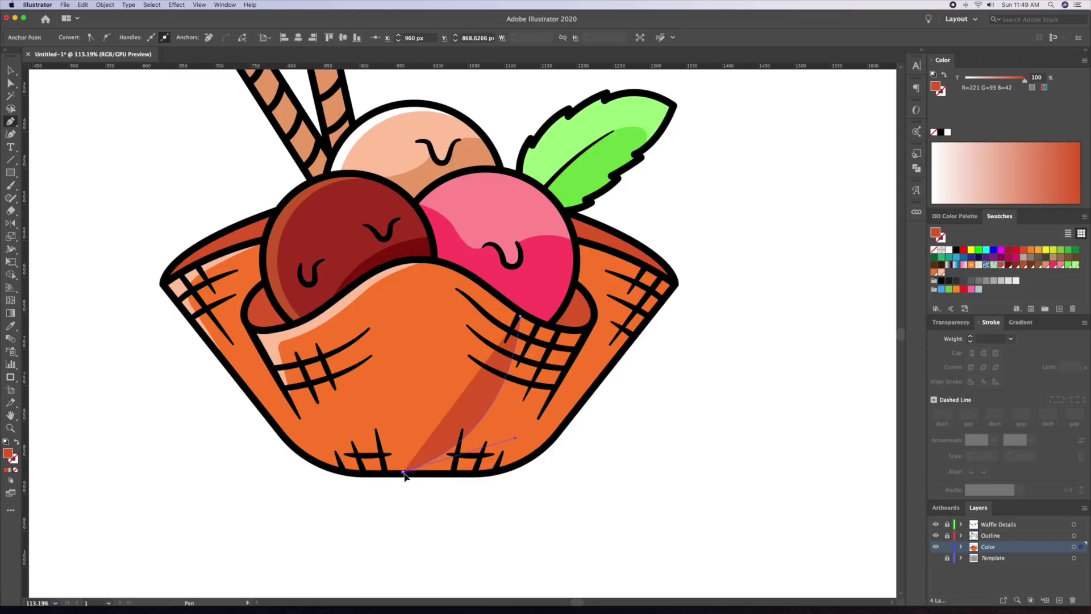
{"action": "left_click", "coordinate": [532, 513]}
{"action": "left_click", "coordinate": [727, 371]}
{"action": "left_click", "coordinate": [706, 243]}
{"action": "left_click", "coordinate": [622, 211]}
{"action": "left_click", "coordinate": [530, 243]}
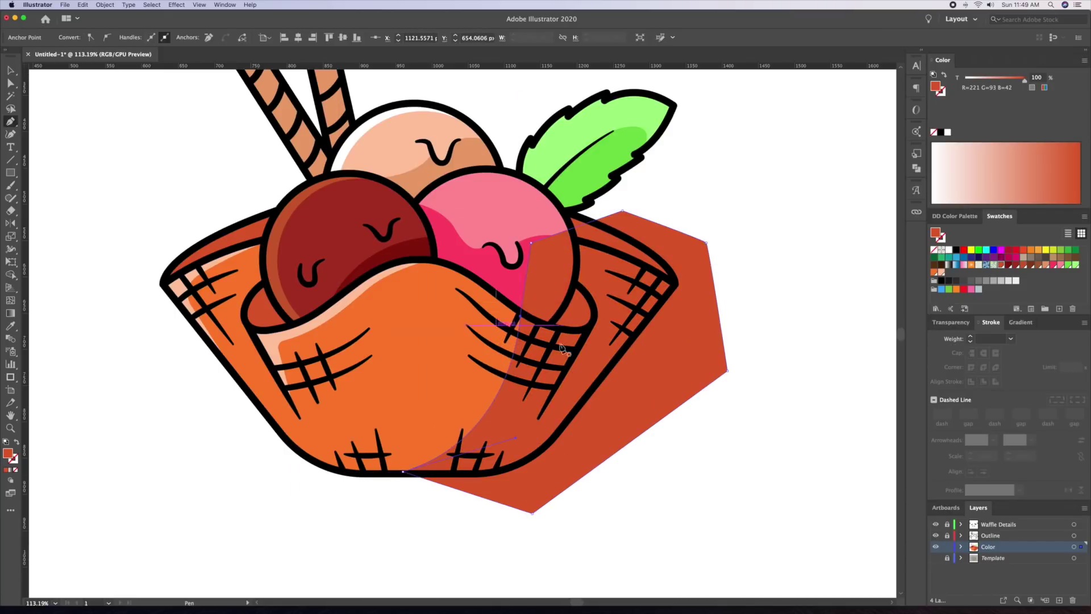
Trim the oversized shadow to the bowl panels with the Shape Builder while the Outline layer is hidden, and show the layer again
{"action": "left_click", "coordinate": [935, 535]}
{"action": "key", "text": "v"}
{"action": "left_click", "coordinate": [506, 361]}
{"action": "left_click", "coordinate": [580, 382], "text": "shift"}
{"action": "key", "text": "shift+m"}
{"action": "left_click", "coordinate": [631, 399], "text": "alt"}
{"action": "key", "text": "v"}
{"action": "left_click", "coordinate": [675, 390]}
{"action": "left_click", "coordinate": [936, 535]}
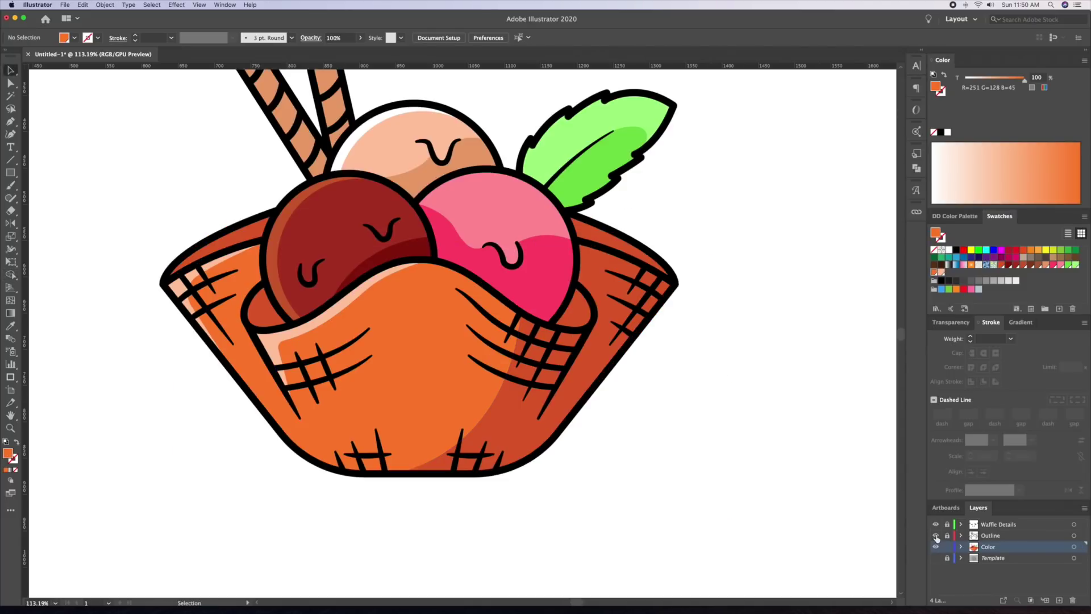
{"action": "left_click", "coordinate": [656, 319]}
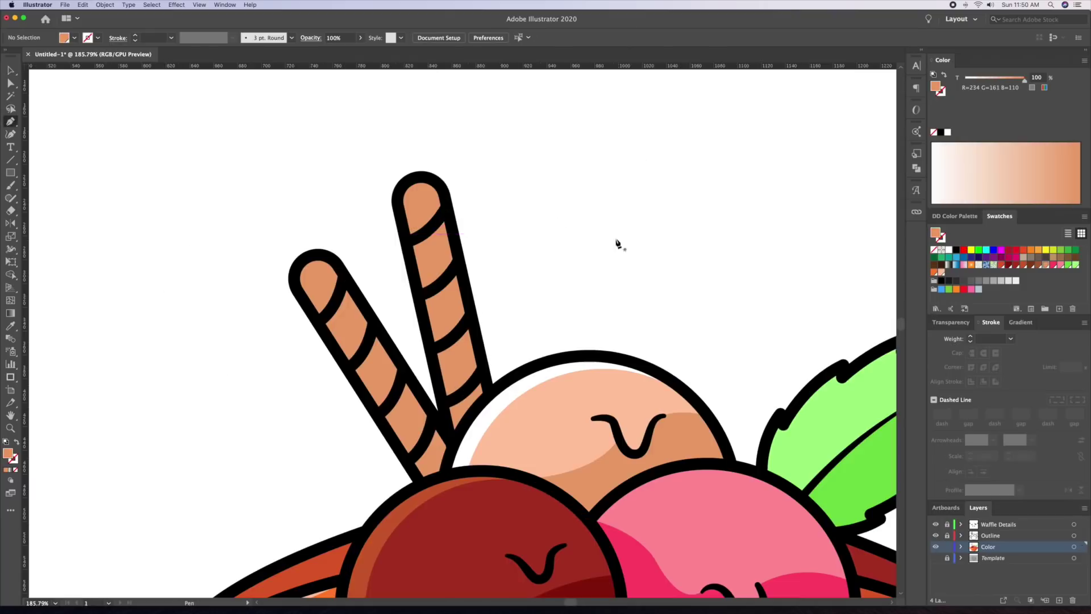
Draw an angular shape over the right half of the right wafer stick and fill it with brown R=173 G=96 B=54
{"action": "left_click", "coordinate": [438, 154]}
{"action": "left_click", "coordinate": [478, 435]}
{"action": "left_click", "coordinate": [521, 403]}
{"action": "left_click", "coordinate": [514, 206]}
{"action": "key", "text": "v"}
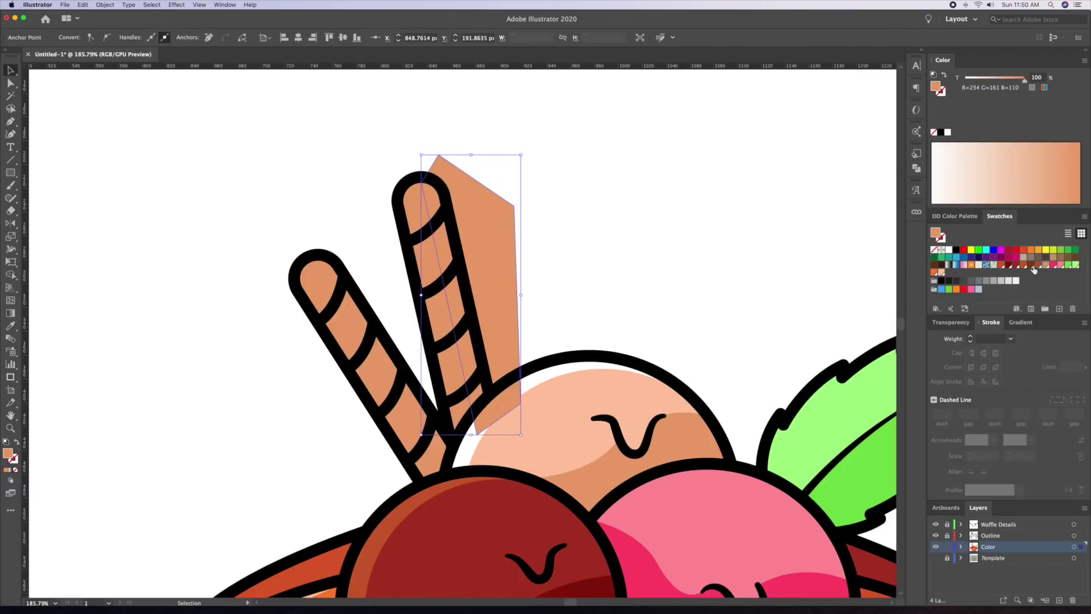
{"action": "left_click", "coordinate": [1039, 267]}
Trim the brown shape to the right wafer stick with the Shape Builder
{"action": "left_click", "coordinate": [433, 248], "text": "shift"}
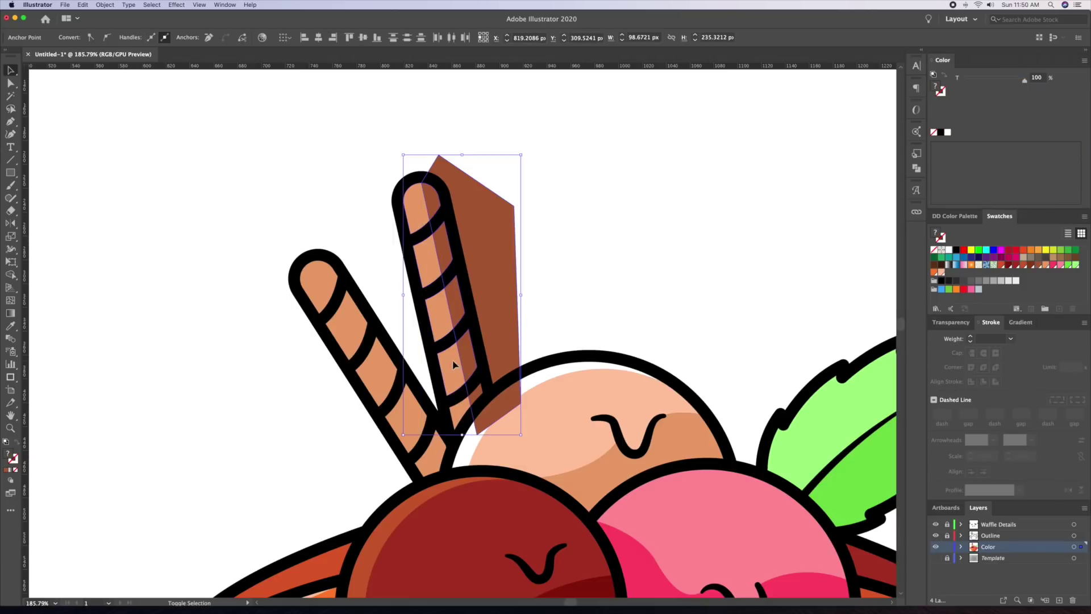
{"action": "key", "text": "shift+m"}
{"action": "left_click", "coordinate": [513, 294], "text": "alt"}
{"action": "key", "text": "v"}
{"action": "left_click", "coordinate": [540, 251]}
Draw a brown shape, R=173 G=96 B=54, over the right half of the left wafer stick with the Pen tool
{"action": "key", "text": "p"}
{"action": "left_click", "coordinate": [316, 223]}
{"action": "left_click", "coordinate": [308, 263]}
{"action": "left_click", "coordinate": [456, 486]}
{"action": "left_click", "coordinate": [465, 458]}
{"action": "left_click", "coordinate": [437, 417]}
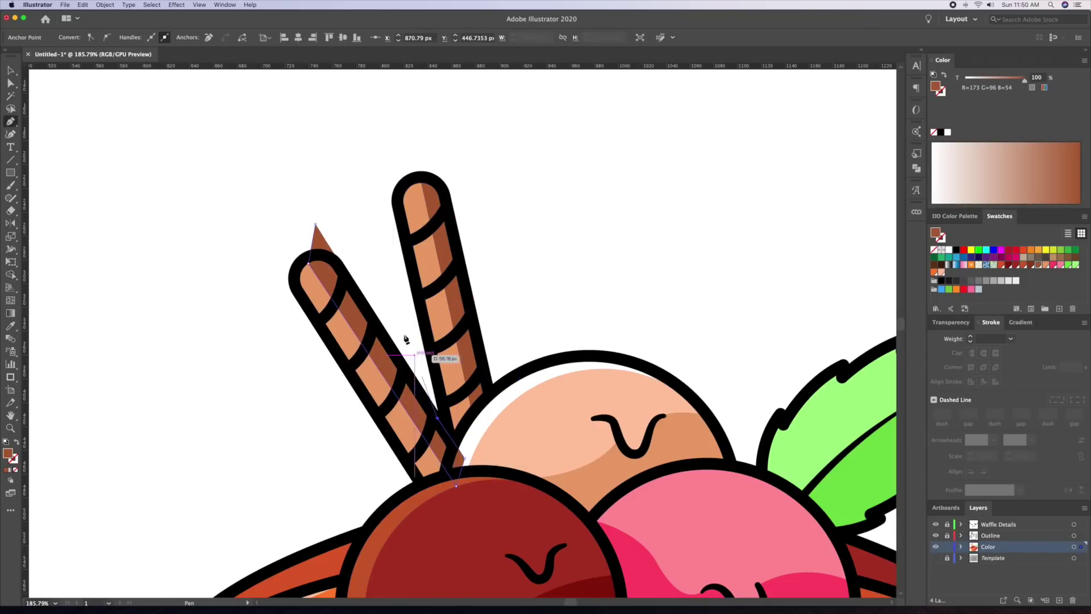
{"action": "left_click", "coordinate": [369, 257]}
{"action": "left_click", "coordinate": [316, 227]}
Trim the brown shape to the left wafer stick's contour
{"action": "key", "text": "v"}
{"action": "left_click", "coordinate": [400, 433], "text": "shift"}
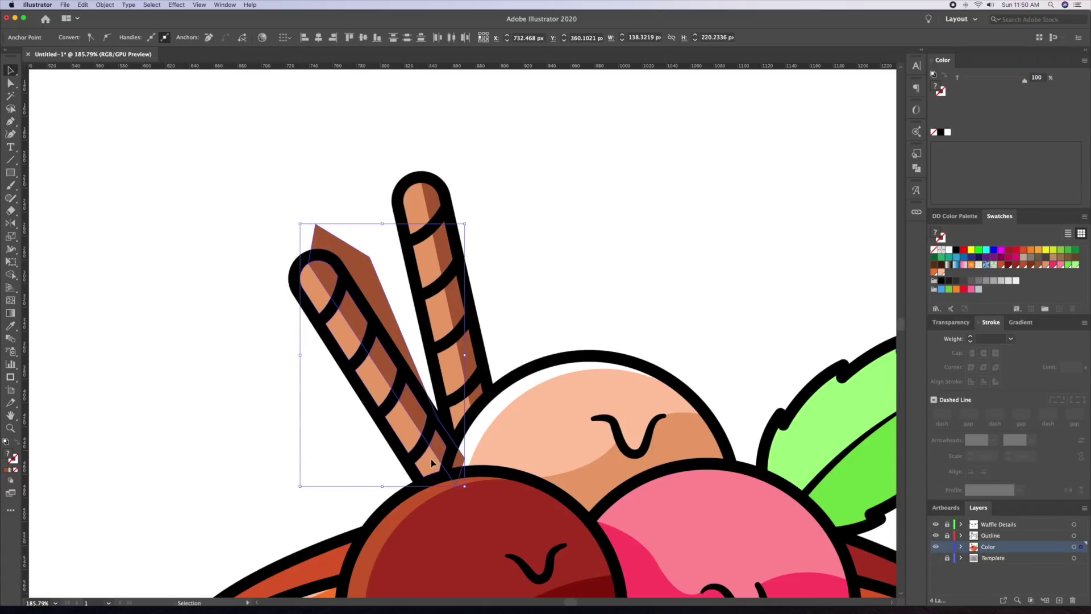
{"action": "key", "text": "super+7"}
{"action": "left_click", "coordinate": [605, 214]}
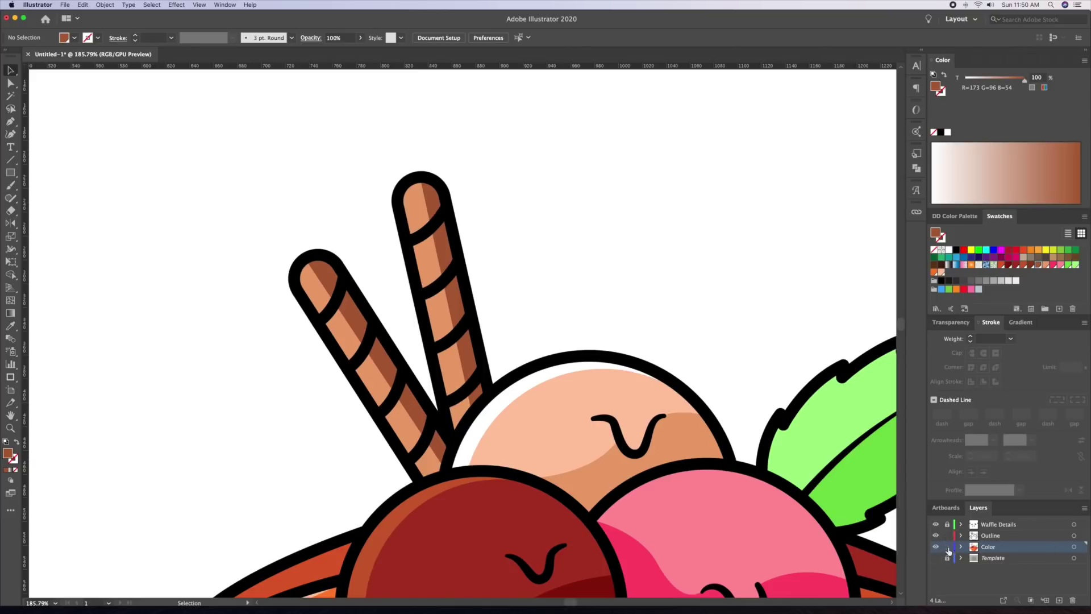
Move the diagonal stripe lines of both wafer sticks from the Outline layer to the Color layer, and lock the Outline layer
{"action": "left_click", "coordinate": [433, 231]}
{"action": "left_click", "coordinate": [449, 277], "text": "shift"}
{"action": "left_click", "coordinate": [460, 334], "text": "shift"}
{"action": "left_click", "coordinate": [472, 390], "text": "shift"}
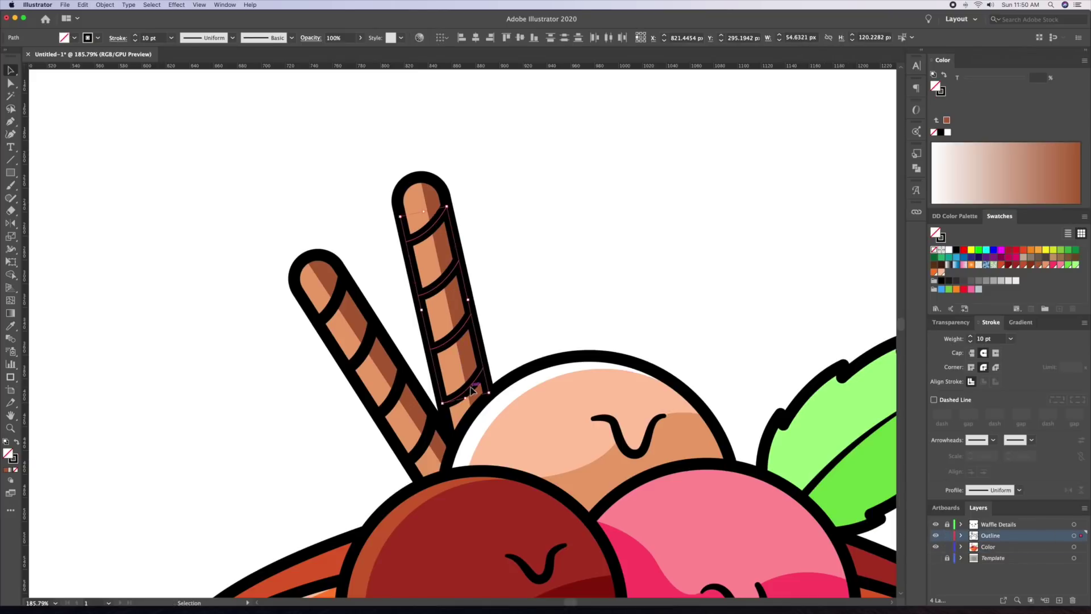
{"action": "left_click", "coordinate": [430, 438], "text": "shift"}
{"action": "left_click", "coordinate": [377, 382], "text": "shift"}
{"action": "left_click", "coordinate": [348, 317], "text": "shift"}
{"action": "left_click", "coordinate": [325, 307], "text": "shift"}
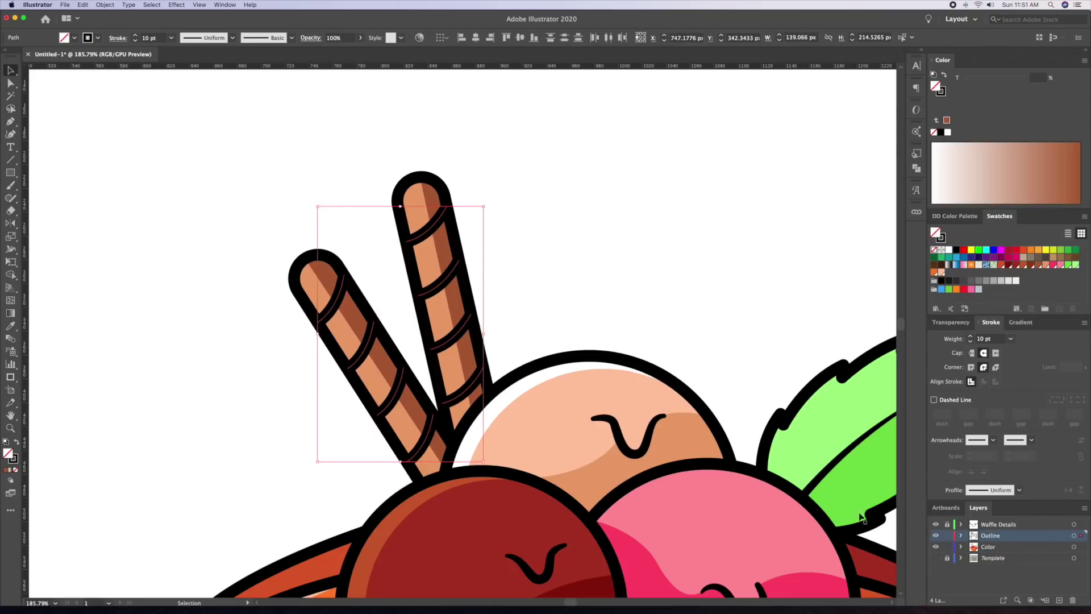
{"action": "left_click_drag", "start_coordinate": [1081, 535], "coordinate": [1082, 549]}
{"action": "left_click", "coordinate": [947, 536]}
Convert the wafer stripes' strokes to outlined shapes and fill them with brown R=142 G=62 B=22
{"action": "left_click", "coordinate": [105, 4]}
{"action": "mouse_move", "coordinate": [146, 196]}
{"action": "left_click", "coordinate": [205, 219]}
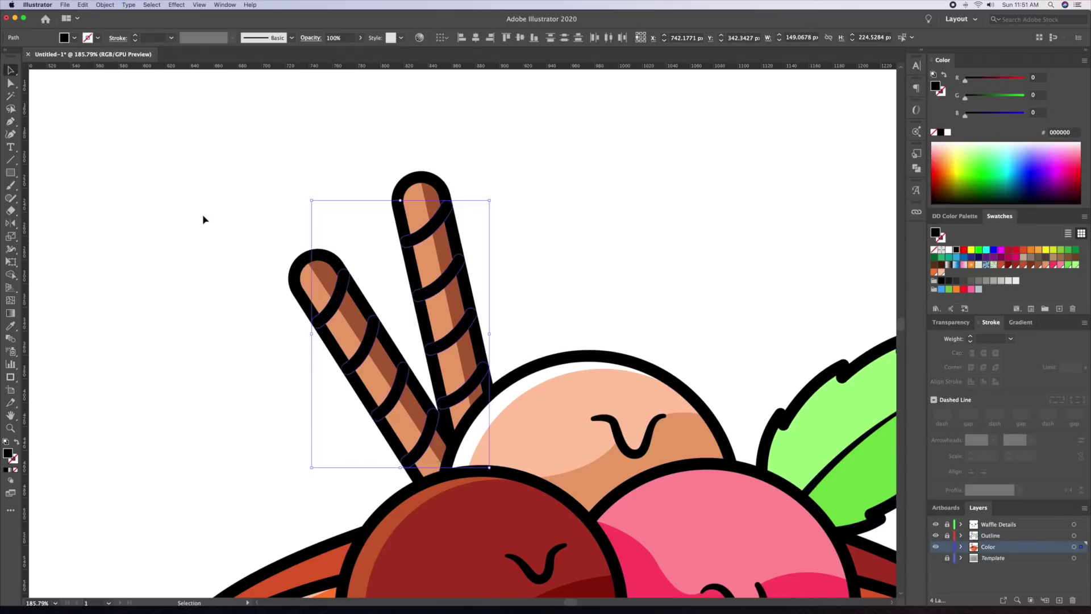
{"action": "left_click", "coordinate": [1015, 266]}
{"action": "left_click", "coordinate": [1008, 267]}
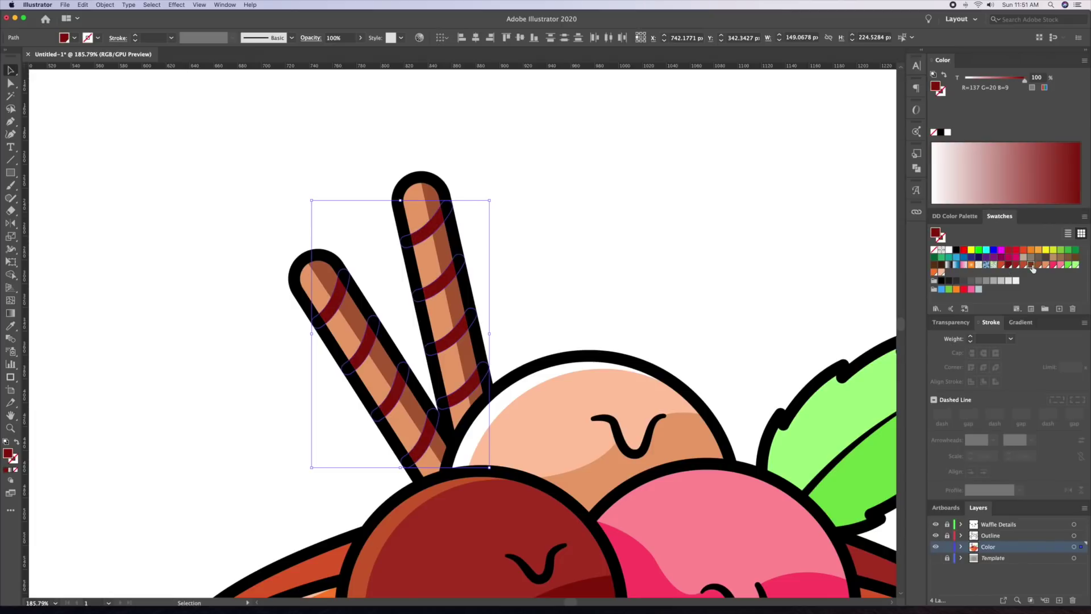
{"action": "left_click", "coordinate": [579, 226]}
{"action": "key", "text": "super+0"}
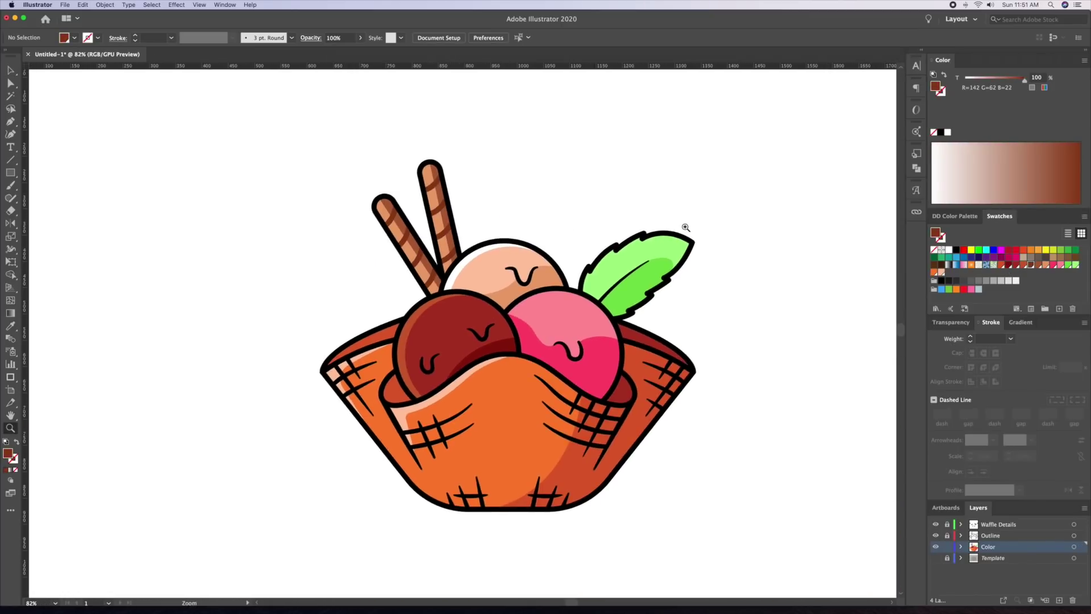
Draw a small slanted elliptical highlight on the upper part of the chocolate scoop, filled with the color of its edge highlight
{"action": "left_click_drag", "start_coordinate": [442, 324], "coordinate": [580, 309]}
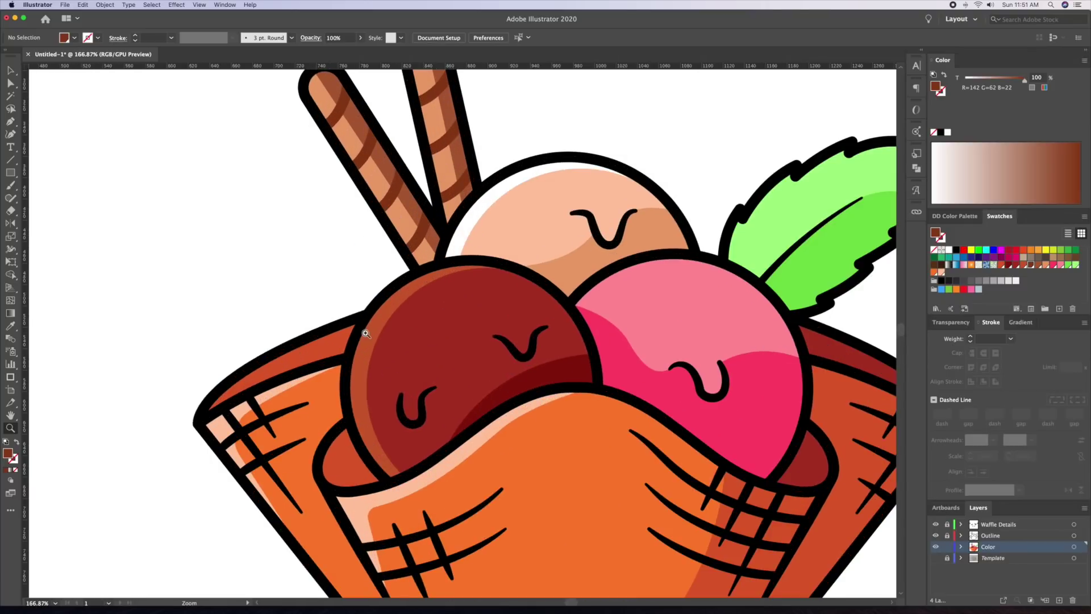
{"action": "left_click_drag", "start_coordinate": [9, 173], "coordinate": [34, 197]}
{"action": "left_click_drag", "start_coordinate": [417, 315], "coordinate": [437, 364]}
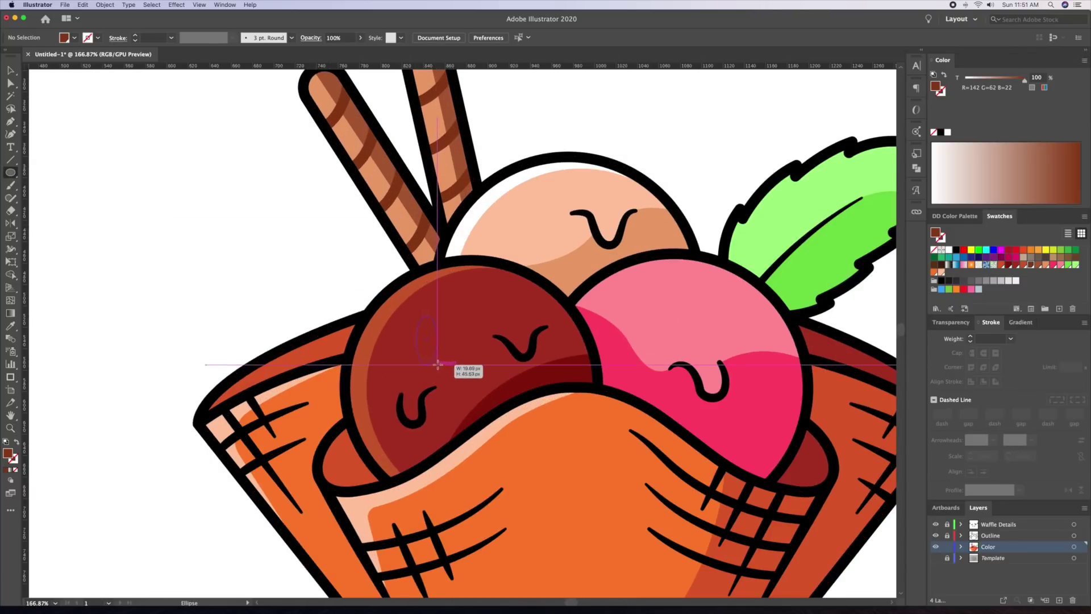
{"action": "key", "text": "r"}
{"action": "left_click_drag", "start_coordinate": [450, 305], "coordinate": [519, 194]}
{"action": "key", "text": "v"}
{"action": "key", "text": "i"}
{"action": "left_click", "coordinate": [382, 313]}
{"action": "key", "text": "v"}
{"action": "left_click", "coordinate": [301, 265]}
Add a slanted elliptical highlight to the vanilla scoop and fill it with the white of its edge highlight
{"action": "key", "text": "r"}
{"action": "key", "text": "i"}
{"action": "left_click", "coordinate": [508, 179]}
{"action": "key", "text": "v"}
{"action": "left_click", "coordinate": [632, 117]}
Copy the vanilla scoop's white ellipse onto the upper part of the pink scoop and rotate it to follow the scoop's curve
{"action": "left_click_drag", "start_coordinate": [632, 117], "coordinate": [444, 105]}
{"action": "left_click_drag", "start_coordinate": [335, 198], "coordinate": [536, 291]}
{"action": "key", "text": "r"}
{"action": "key", "text": "v"}
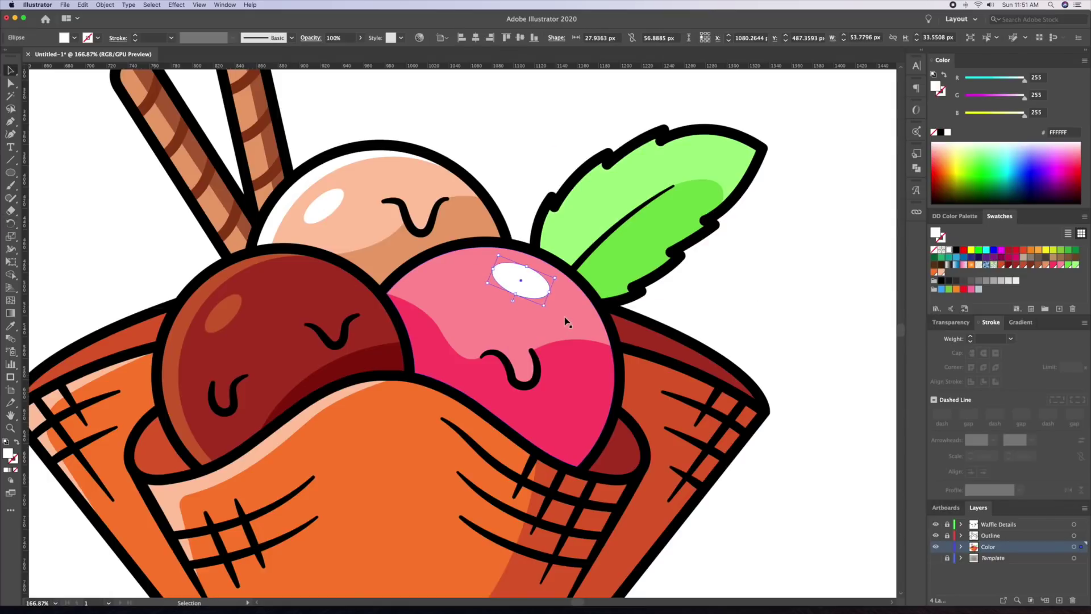
Reduce the opacity of the white highlights on the vanilla and pink scoops to 40%
{"action": "left_click", "coordinate": [324, 205], "text": "shift"}
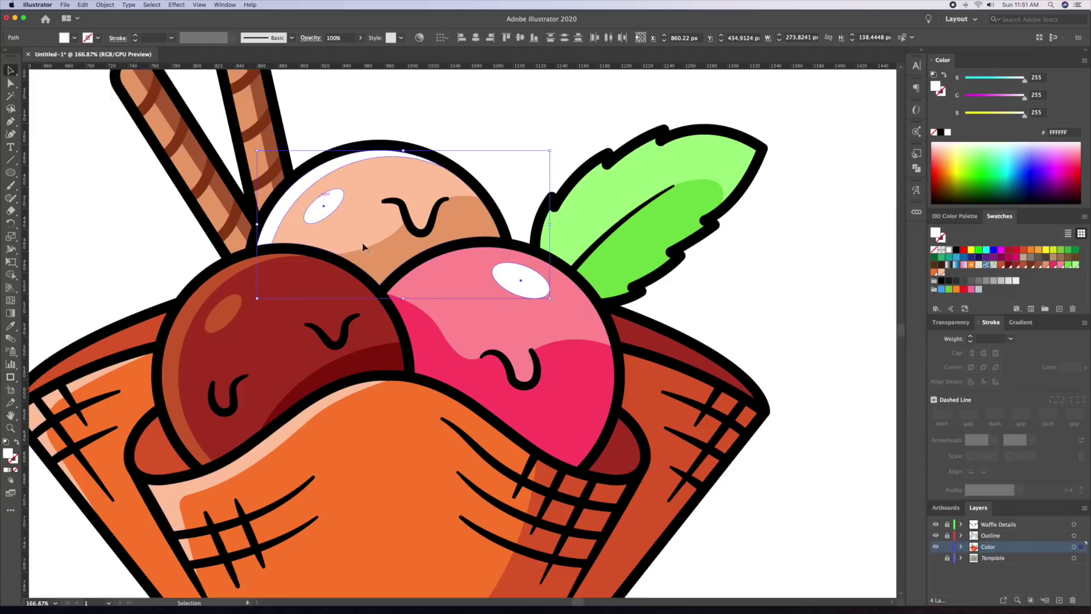
{"action": "left_click", "coordinate": [971, 323]}
{"action": "key", "text": "shift+Down"}
{"action": "key", "text": "shift+Down"}
{"action": "key", "text": "shift+Down"}
{"action": "key", "text": "shift+Down"}
{"action": "key", "text": "shift+Down"}
{"action": "key", "text": "shift+Down"}
{"action": "key", "text": "shift+Down"}
{"action": "key", "text": "shift+Down"}
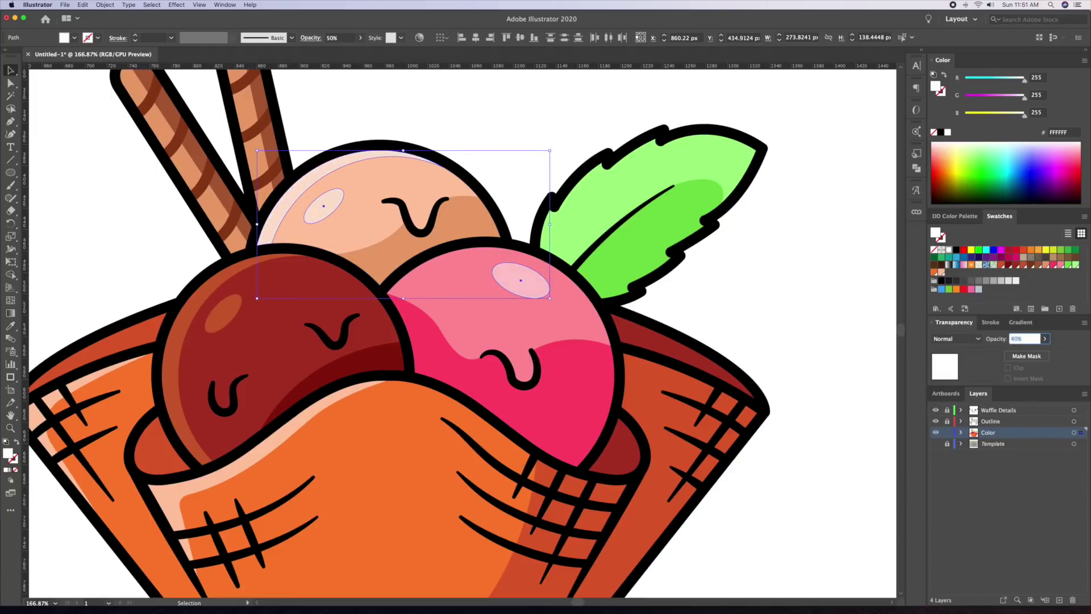
{"action": "left_click", "coordinate": [801, 251]}
Scatter small peach elliptical sprinkles, R=255 G=198 B=163, at varied angles over the upper part of the chocolate scoop
{"action": "key", "text": "z"}
{"action": "left_click_drag", "start_coordinate": [798, 246], "coordinate": [771, 258]}
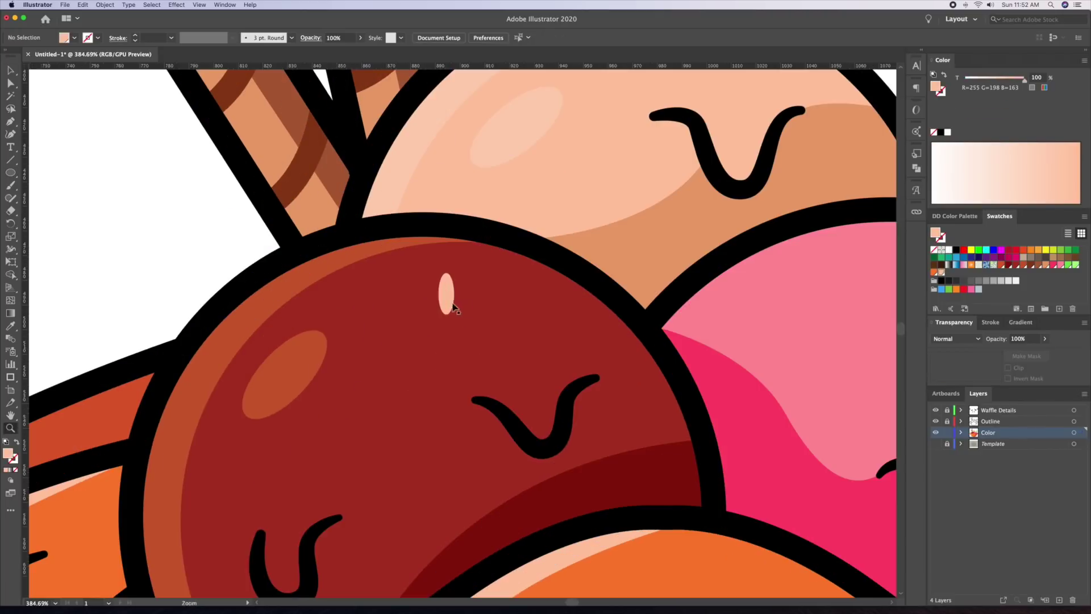
{"action": "left_click_drag", "start_coordinate": [444, 292], "coordinate": [392, 292]}
{"action": "left_click_drag", "start_coordinate": [426, 296], "coordinate": [377, 282]}
{"action": "left_click_drag", "start_coordinate": [497, 210], "coordinate": [286, 348]}
{"action": "left_click_drag", "start_coordinate": [415, 212], "coordinate": [564, 215]}
{"action": "left_click_drag", "start_coordinate": [587, 191], "coordinate": [591, 207]}
{"action": "left_click_drag", "start_coordinate": [495, 212], "coordinate": [486, 228]}
{"action": "left_click_drag", "start_coordinate": [567, 203], "coordinate": [309, 265]}
{"action": "left_click", "coordinate": [202, 162]}
Scatter small white elliptical sprinkles at varied angles over the upper part of the pink scoop
{"action": "key", "text": "z"}
{"action": "left_click_drag", "start_coordinate": [410, 250], "coordinate": [632, 316]}
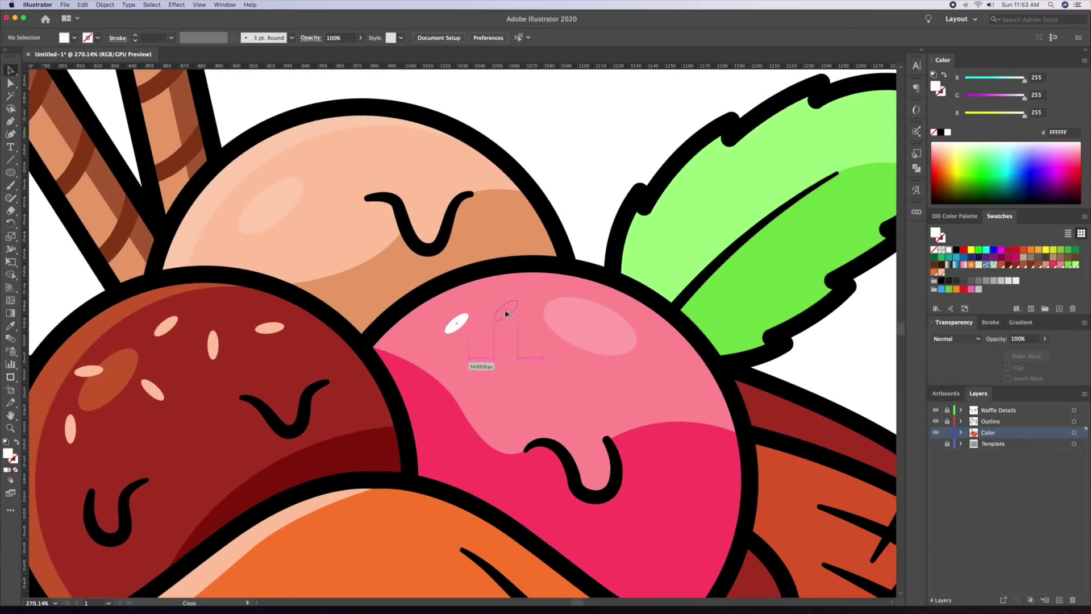
{"action": "left_click_drag", "start_coordinate": [504, 311], "coordinate": [529, 346]}
{"action": "mouse_move", "coordinate": [544, 331]}
{"action": "left_mouse_down"}
{"action": "mouse_move", "coordinate": [538, 358]}
{"action": "mouse_move", "coordinate": [540, 345]}
{"action": "left_mouse_up"}
{"action": "left_click", "coordinate": [507, 313], "text": "shift"}
{"action": "left_click_drag", "start_coordinate": [507, 314], "coordinate": [604, 339]}
{"action": "left_click_drag", "start_coordinate": [457, 325], "coordinate": [676, 370]}
{"action": "left_click_drag", "start_coordinate": [639, 371], "coordinate": [634, 374]}
{"action": "left_click_drag", "start_coordinate": [604, 338], "coordinate": [613, 332]}
Copy white sprinkles onto the vanilla scoop and spread them at varied angles over its upper part
{"action": "left_click_drag", "start_coordinate": [542, 346], "coordinate": [372, 207]}
{"action": "left_click", "coordinate": [557, 164]}
{"action": "left_click", "coordinate": [633, 339]}
{"action": "left_click", "coordinate": [620, 387], "text": "shift"}
{"action": "left_click", "coordinate": [582, 356], "text": "shift"}
{"action": "left_click_drag", "start_coordinate": [414, 239], "coordinate": [403, 233]}
{"action": "left_click_drag", "start_coordinate": [422, 194], "coordinate": [332, 232]}
{"action": "left_click_drag", "start_coordinate": [371, 199], "coordinate": [473, 191]}
{"action": "left_click_drag", "start_coordinate": [402, 234], "coordinate": [305, 256]}
{"action": "left_click_drag", "start_coordinate": [573, 172], "coordinate": [492, 217]}
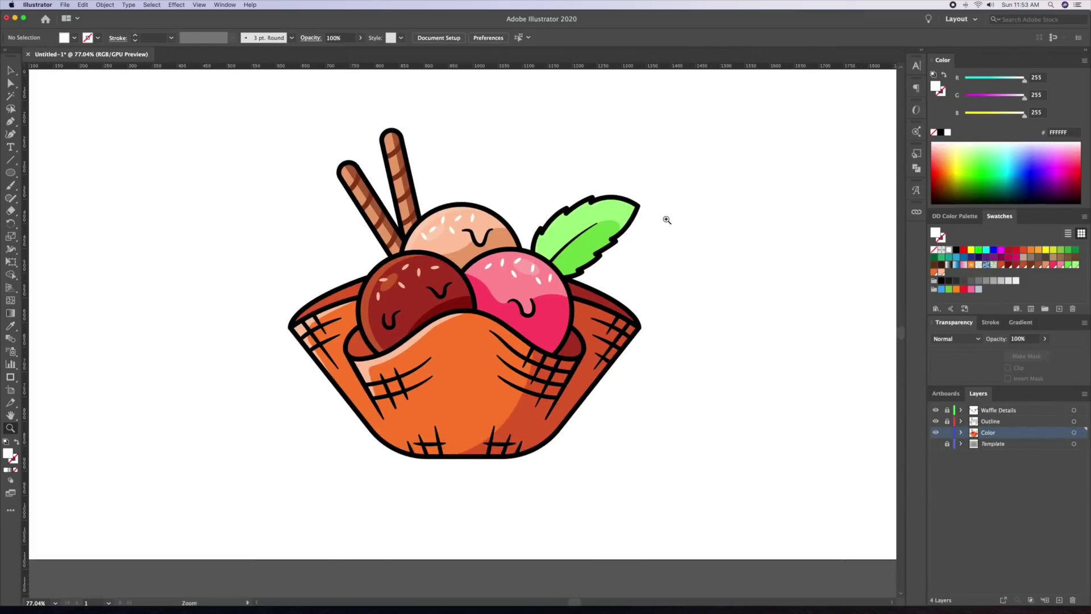